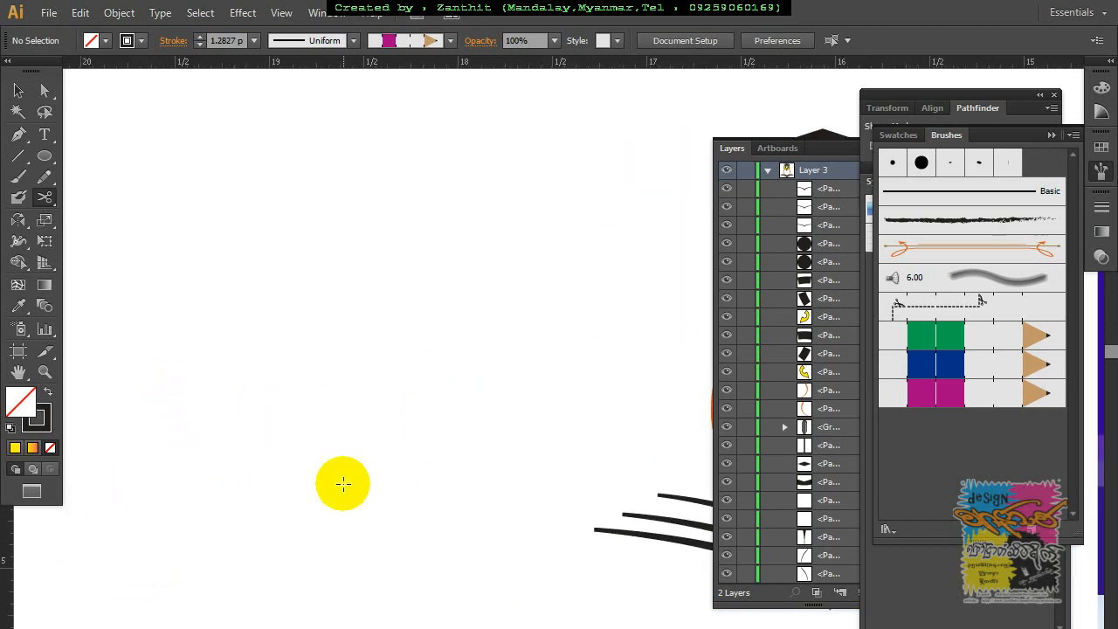
# Step: Place a vertical guide in the empty canvas area beside the business card artwork
pyautogui.hotkey('ctrl', '-')
pyautogui.hotkey('ctrl', '-')
pyautogui.hotkey('ctrl', '-')
pyautogui.moveTo(606, 420); pyautogui.dragTo(352, 429)
pyautogui.moveTo(559, 453); pyautogui.dragTo(268, 429)
pyautogui.moveTo(372, 412); pyautogui.dragTo(381, 433)
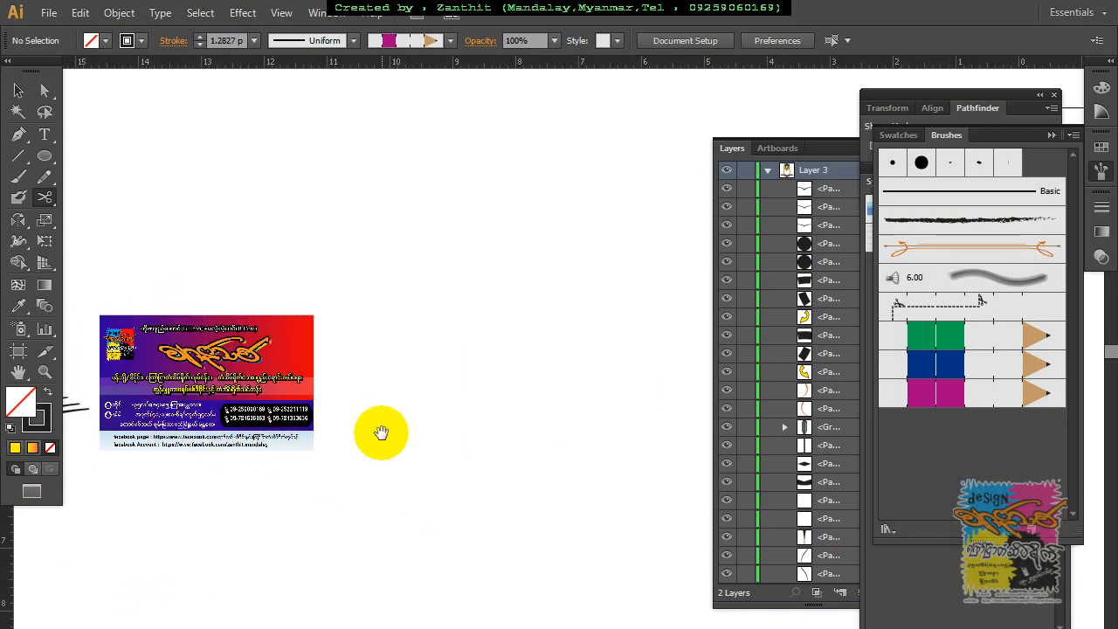
pyautogui.hotkey('ctrl', '+')
pyautogui.moveTo(7, 568); pyautogui.dragTo(456, 514)
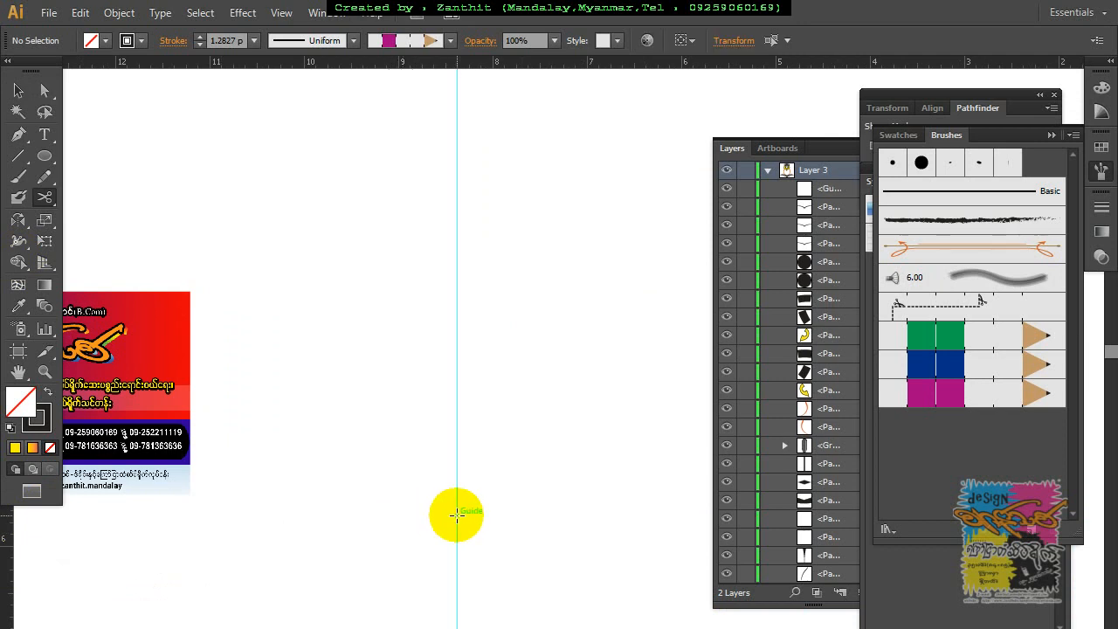
# Step: Draw a wide, fully rounded rectangle and centre it horizontally on the vertical guide
pyautogui.hotkey('ctrl', '+')
pyautogui.click(39, 157)
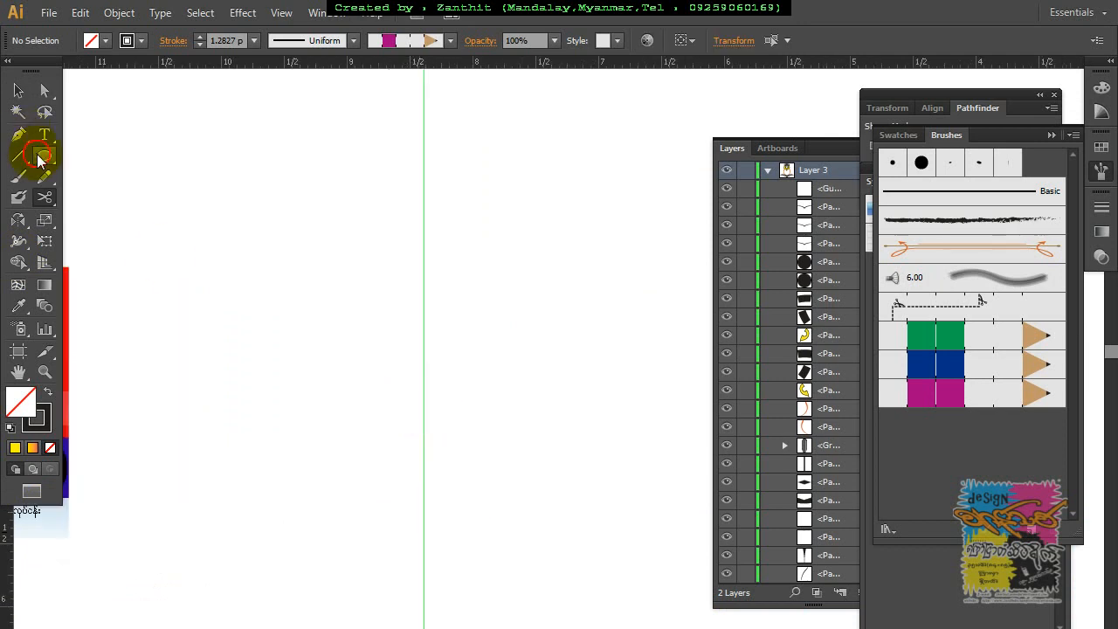
pyautogui.moveTo(39, 160); pyautogui.dragTo(116, 172)
pyautogui.moveTo(321, 192); pyautogui.dragTo(471, 283)
pyautogui.click(19, 90)
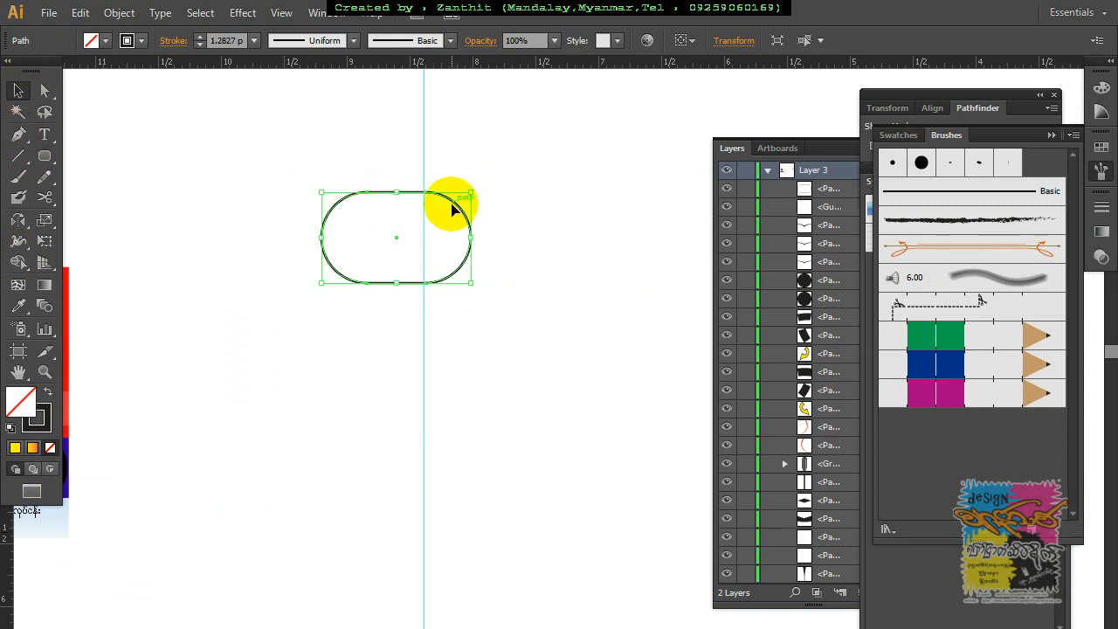
pyautogui.moveTo(452, 205); pyautogui.dragTo(481, 214)
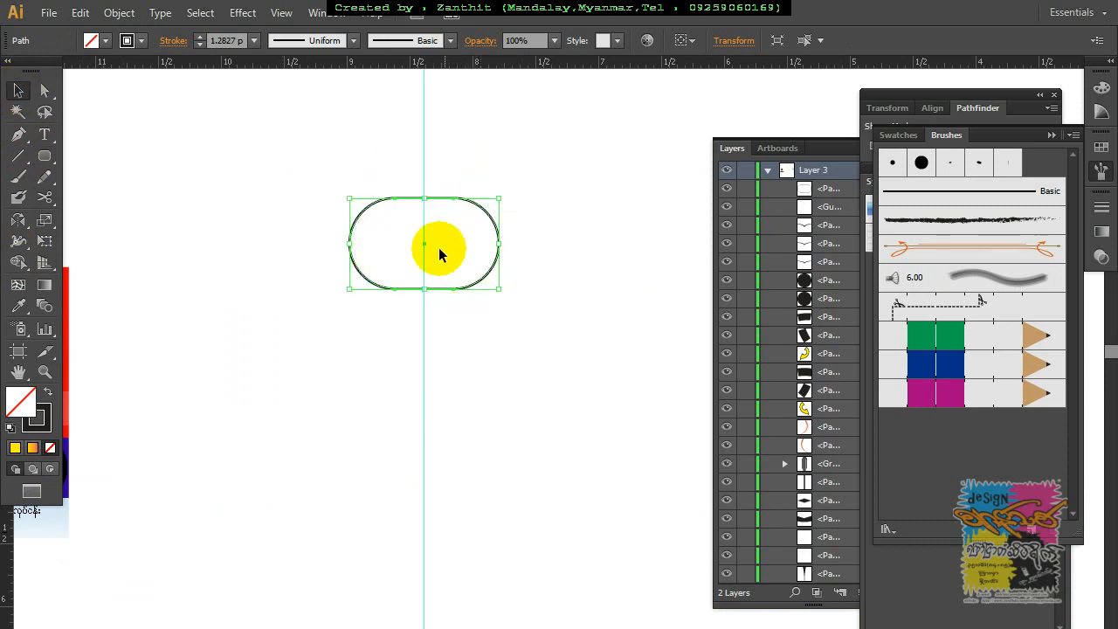
pyautogui.click(424, 338)
pyautogui.hotkey('ctrl', '+')
pyautogui.moveTo(361, 334); pyautogui.dragTo(389, 419)
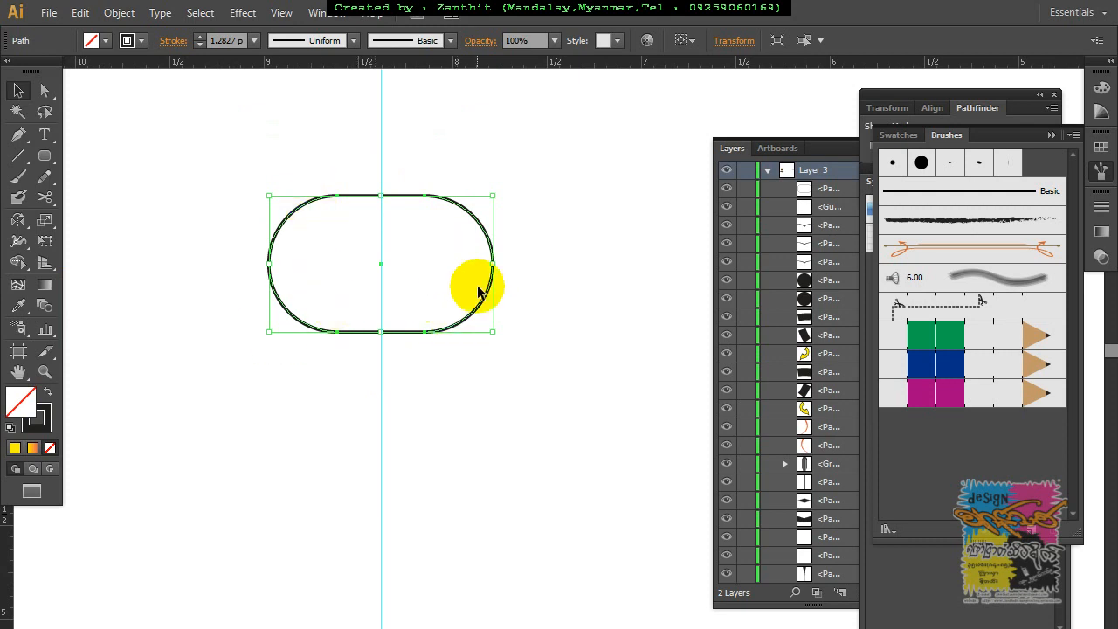
pyautogui.click(44, 90)
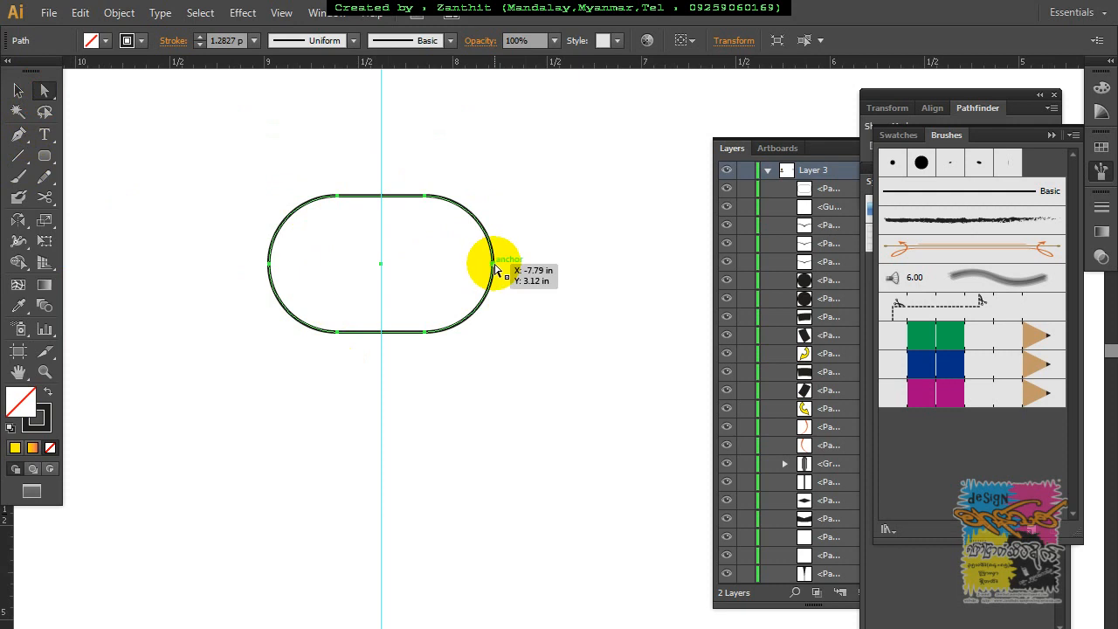
pyautogui.click(495, 270)
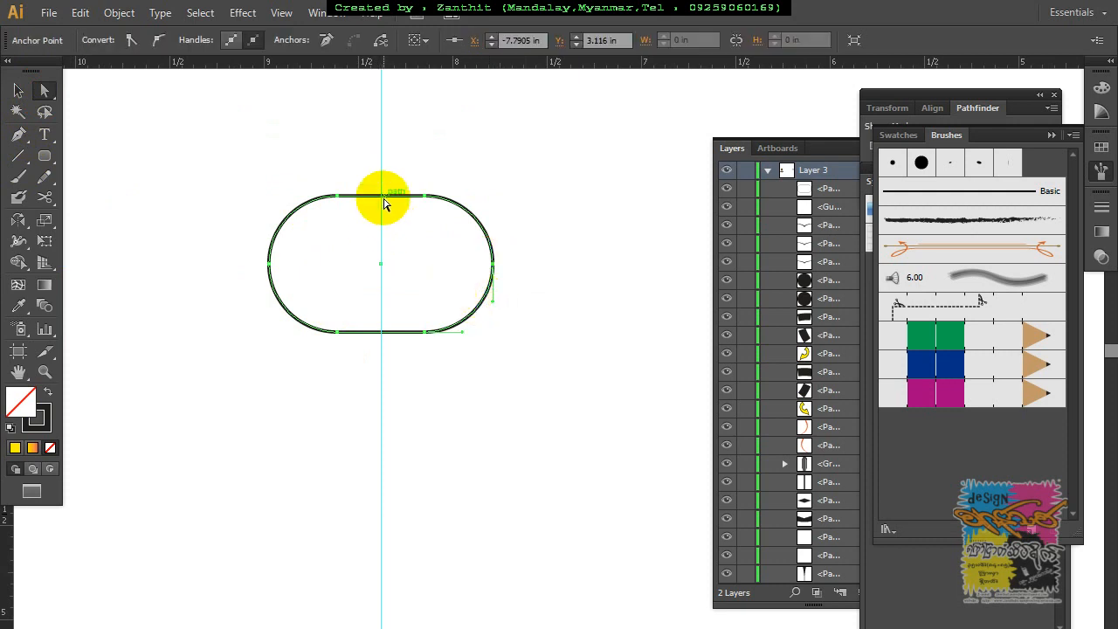
# Step: Draw a vertical line taller than the rounded rectangle and align it on the guide through the shape's centre
pyautogui.click(19, 155)
pyautogui.moveTo(410, 138); pyautogui.dragTo(412, 408)
pyautogui.click(19, 90)
pyautogui.click(413, 163)
pyautogui.moveTo(412, 161); pyautogui.dragTo(381, 166)
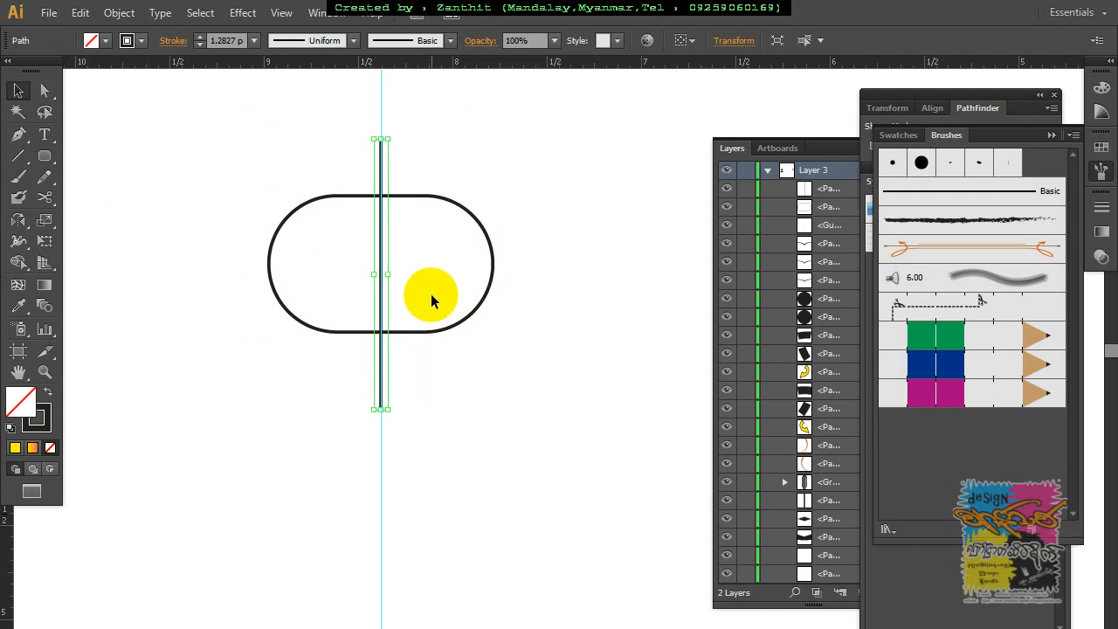
# Step: Remove the rounded shape's right half and the whole vertical line with Shape Builder, keeping the open left outline
pyautogui.keyDown('shift'); pyautogui.click(444, 197); pyautogui.keyUp('shift')
pyautogui.click(18, 262)
pyautogui.moveTo(431, 175); pyautogui.dragTo(428, 374)
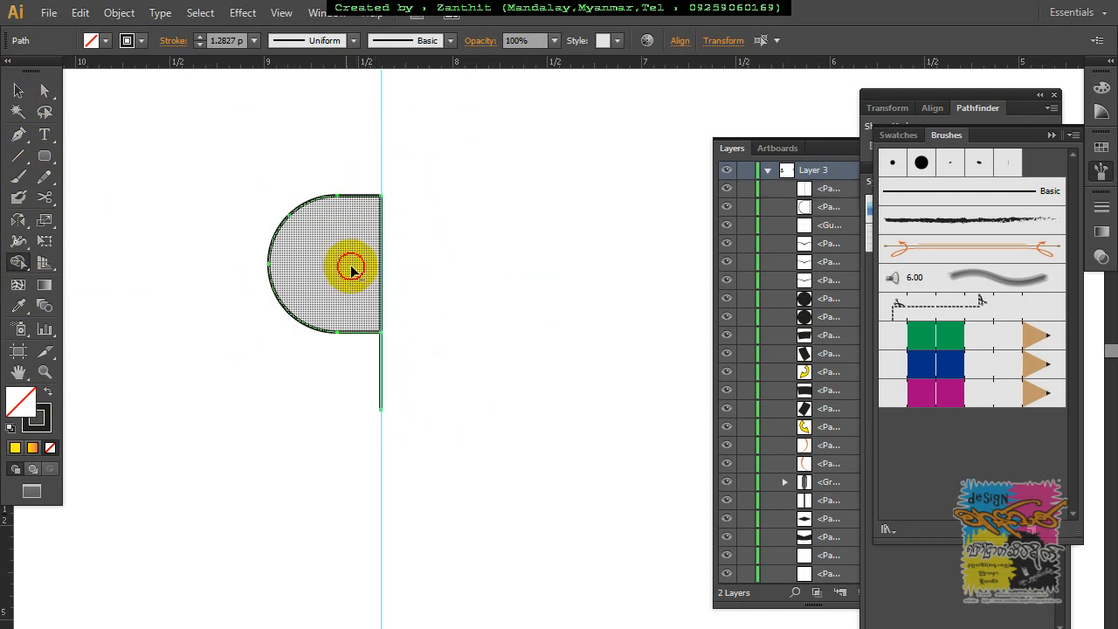
pyautogui.moveTo(352, 265); pyautogui.dragTo(402, 266)
pyautogui.hotkey('ctrl', 'z')
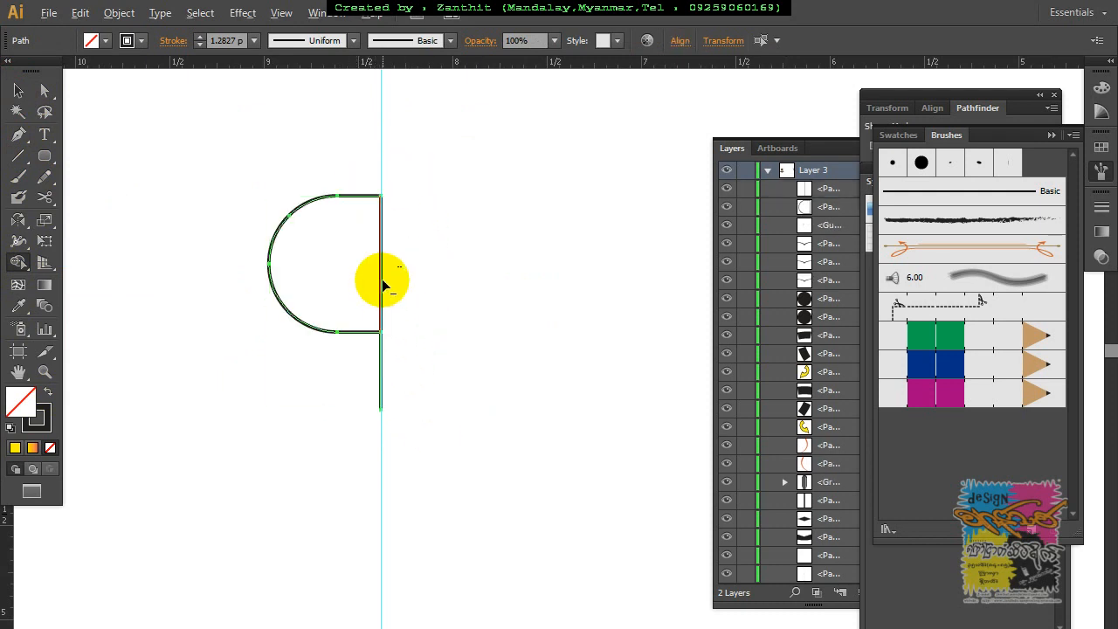
pyautogui.keyDown('alt'); pyautogui.click(380, 368); pyautogui.keyUp('alt')
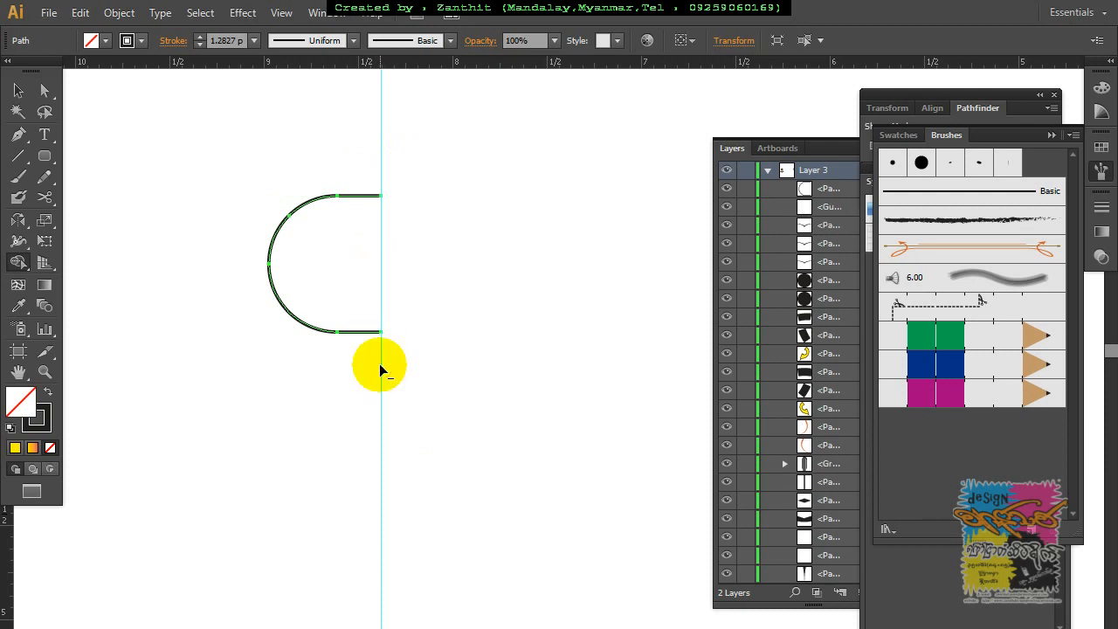
# Step: Redraw the lower end of the half outline with the Pencil tool so it curves down to a point on the guide
pyautogui.click(19, 90)
pyautogui.click(463, 374)
pyautogui.click(365, 332)
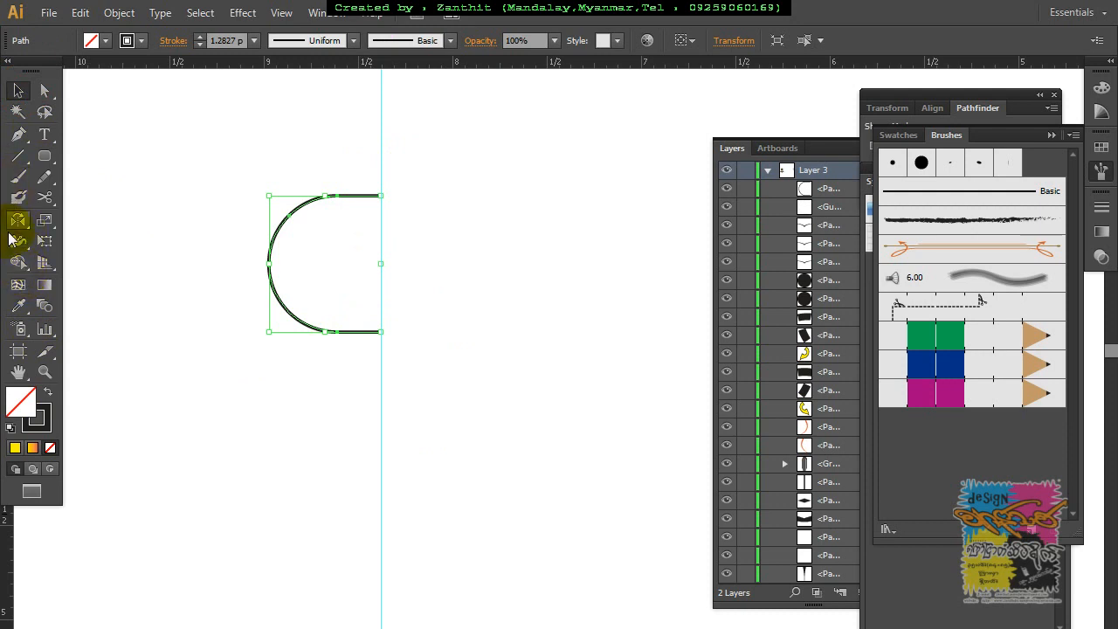
pyautogui.click(45, 177)
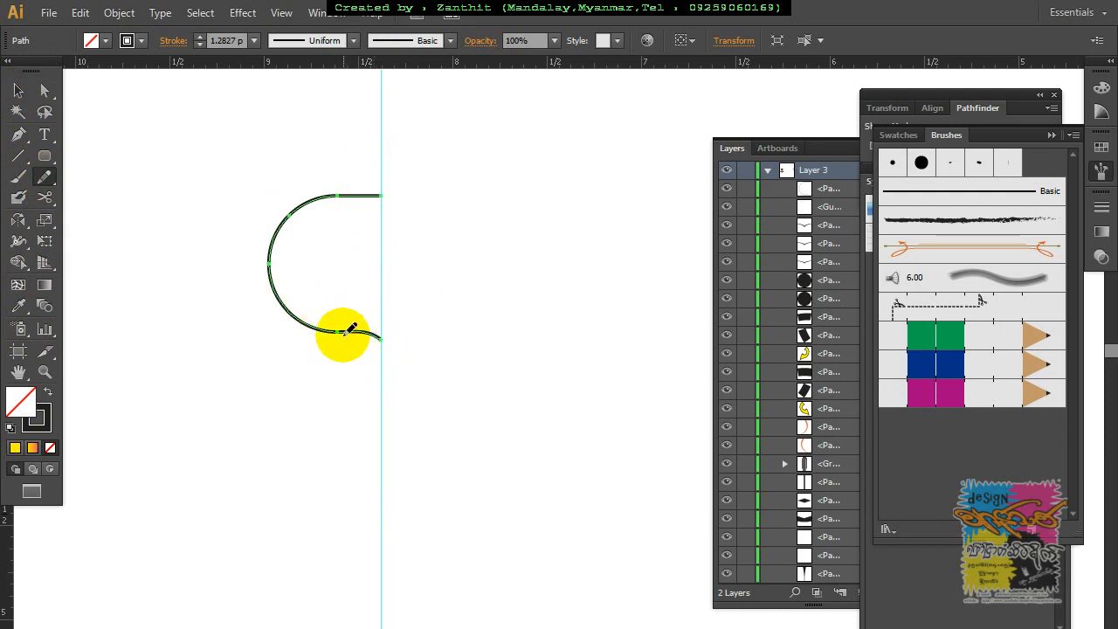
pyautogui.moveTo(349, 325)
pyautogui.mouseDown()
pyautogui.moveTo(385, 341)
pyautogui.moveTo(379, 358)
pyautogui.moveTo(369, 337)
pyautogui.moveTo(381, 348)
pyautogui.mouseUp()
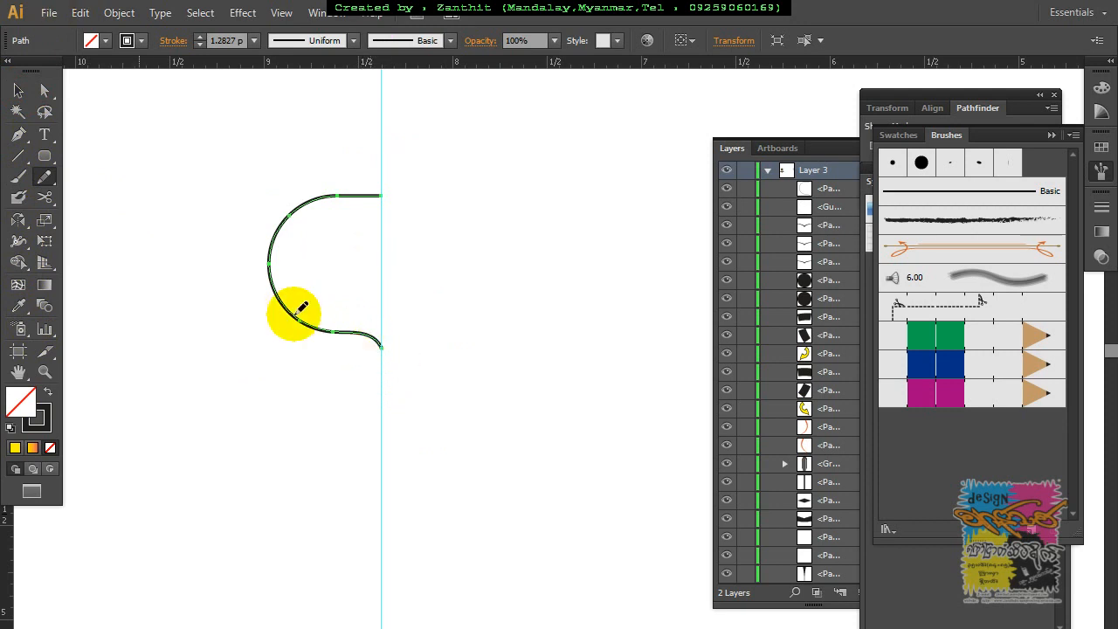
pyautogui.keyDown('ctrl'); pyautogui.click(197, 144); pyautogui.keyUp('ctrl')
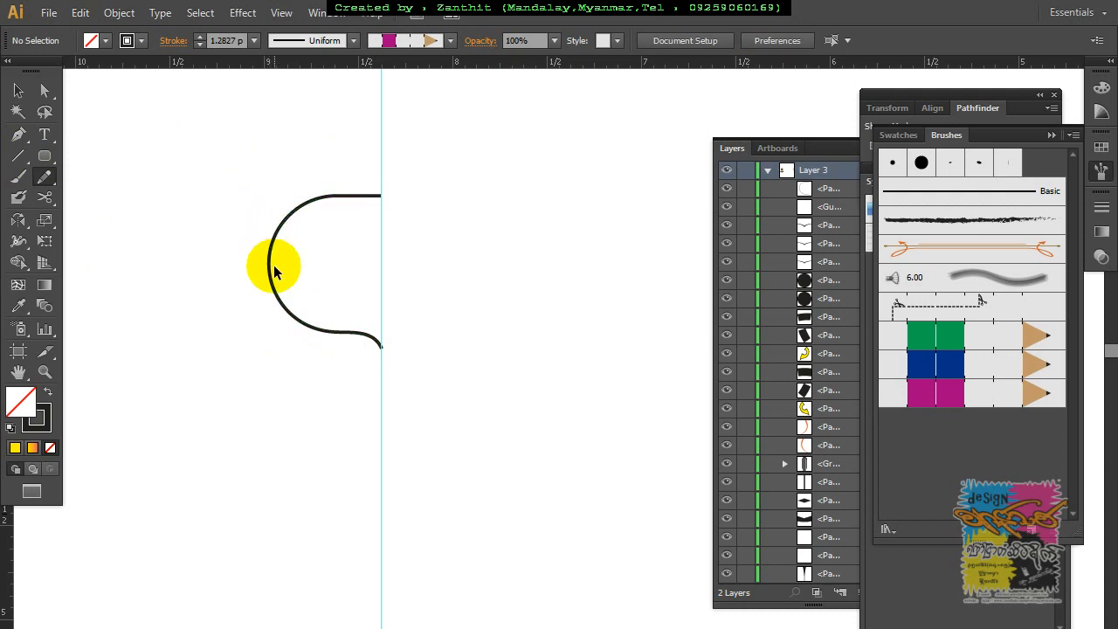
# Step: Draw a diagonal brow curve with the Pencil tool from above the outline's upper-left side to just below its tip on the guide
pyautogui.hotkey('ctrl', '-')
pyautogui.moveTo(226, 277); pyautogui.dragTo(576, 369)
pyautogui.moveTo(290, 344); pyautogui.dragTo(804, 327)
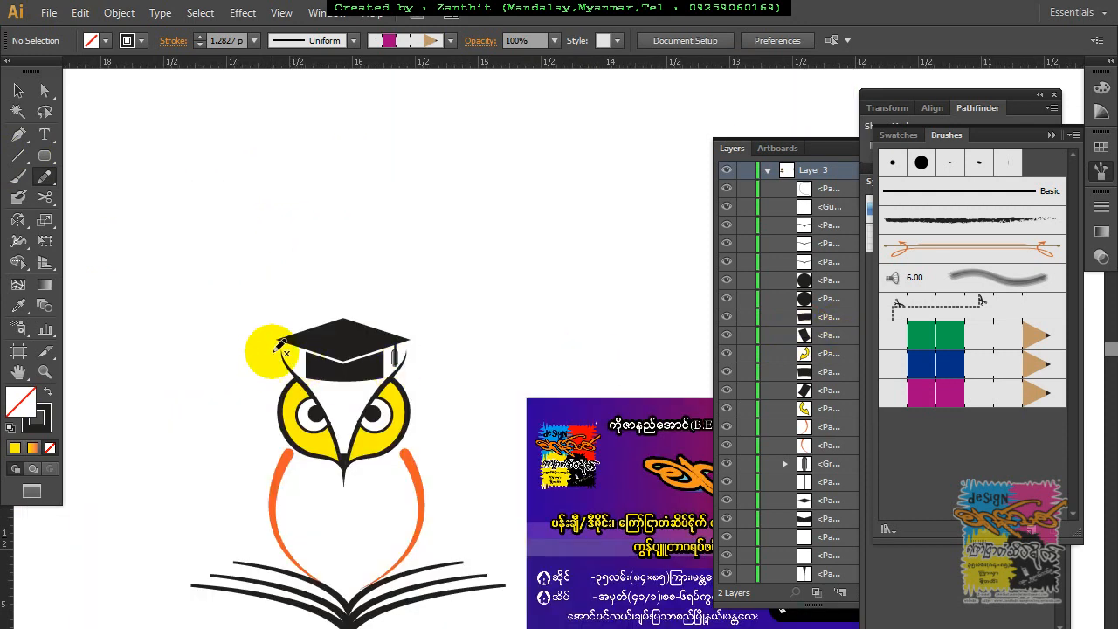
pyautogui.moveTo(517, 299); pyautogui.dragTo(303, 259)
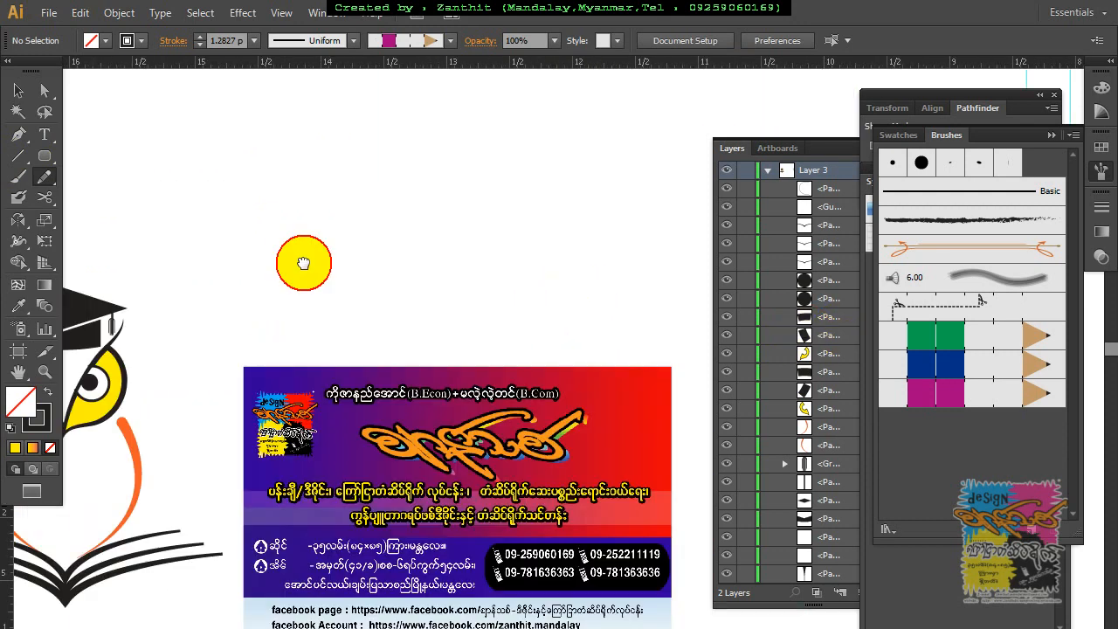
pyautogui.moveTo(571, 269); pyautogui.dragTo(379, 292)
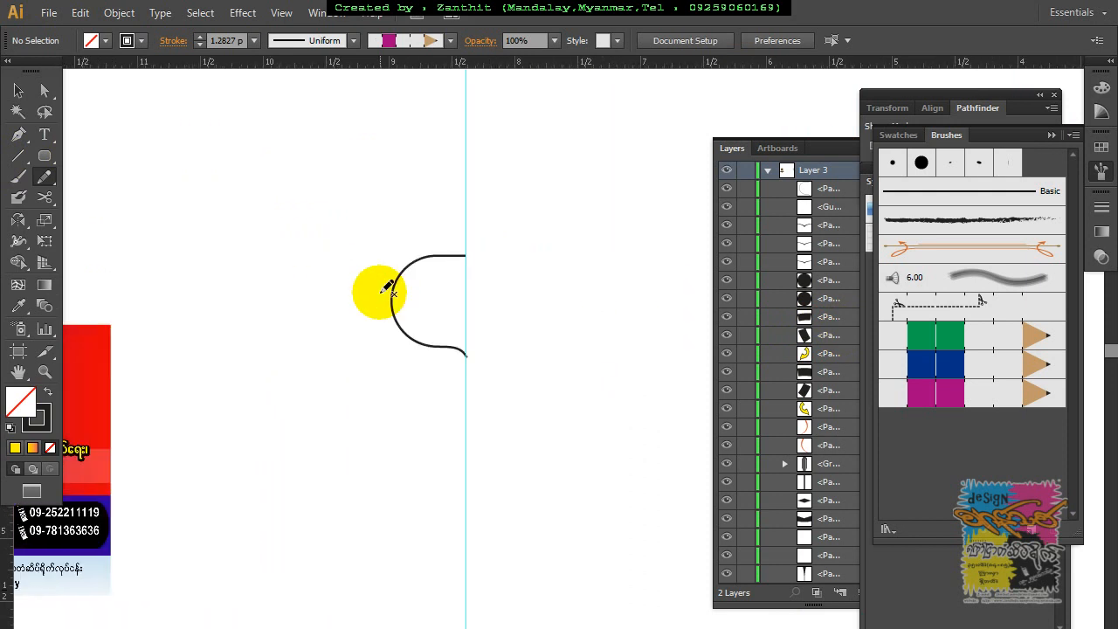
pyautogui.hotkey('ctrl', '+')
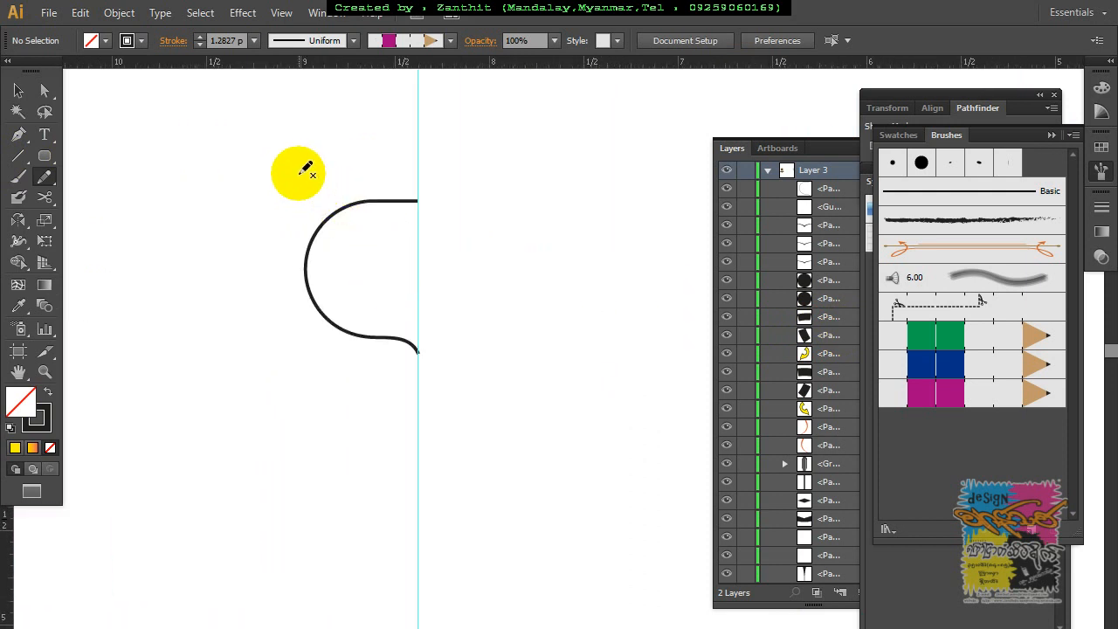
pyautogui.moveTo(299, 173)
pyautogui.mouseDown()
pyautogui.moveTo(342, 237)
pyautogui.moveTo(389, 277)
pyautogui.moveTo(411, 319)
pyautogui.moveTo(417, 374)
pyautogui.mouseUp()
pyautogui.moveTo(300, 175); pyautogui.dragTo(327, 225)
pyautogui.moveTo(299, 177); pyautogui.dragTo(329, 225)
pyautogui.moveTo(298, 180)
pyautogui.mouseDown()
pyautogui.moveTo(375, 257)
pyautogui.moveTo(413, 401)
pyautogui.mouseUp()
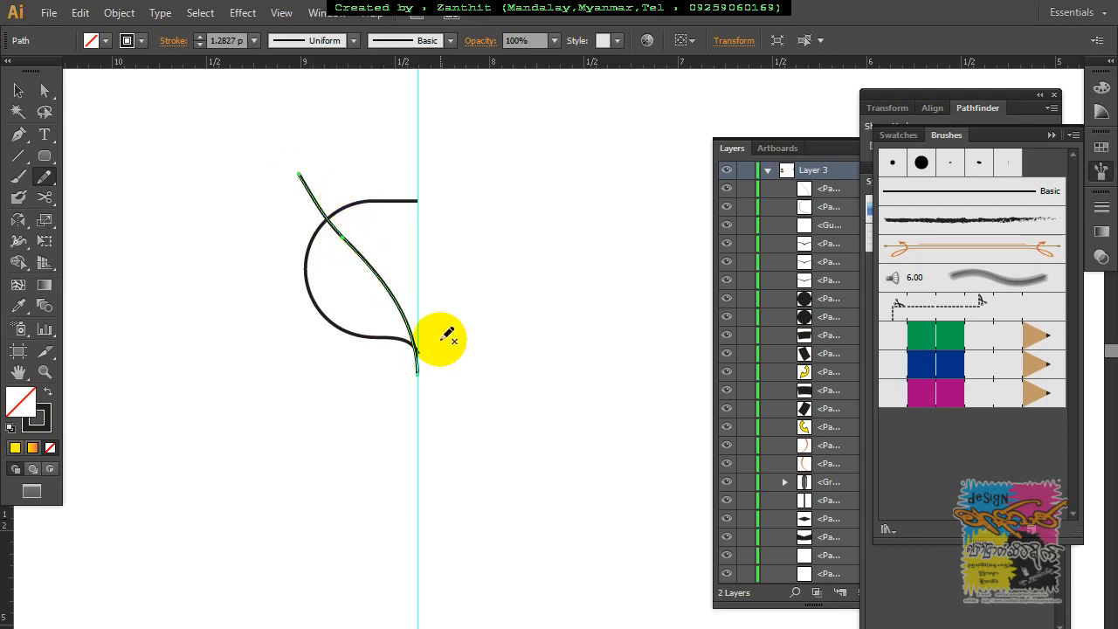
# Step: Thicken the brow curve at its middle anchor with the Width tool to a stroke of about 2.97 pt
pyautogui.moveTo(442, 340); pyautogui.dragTo(426, 305)
pyautogui.hotkey('ctrl', '=')
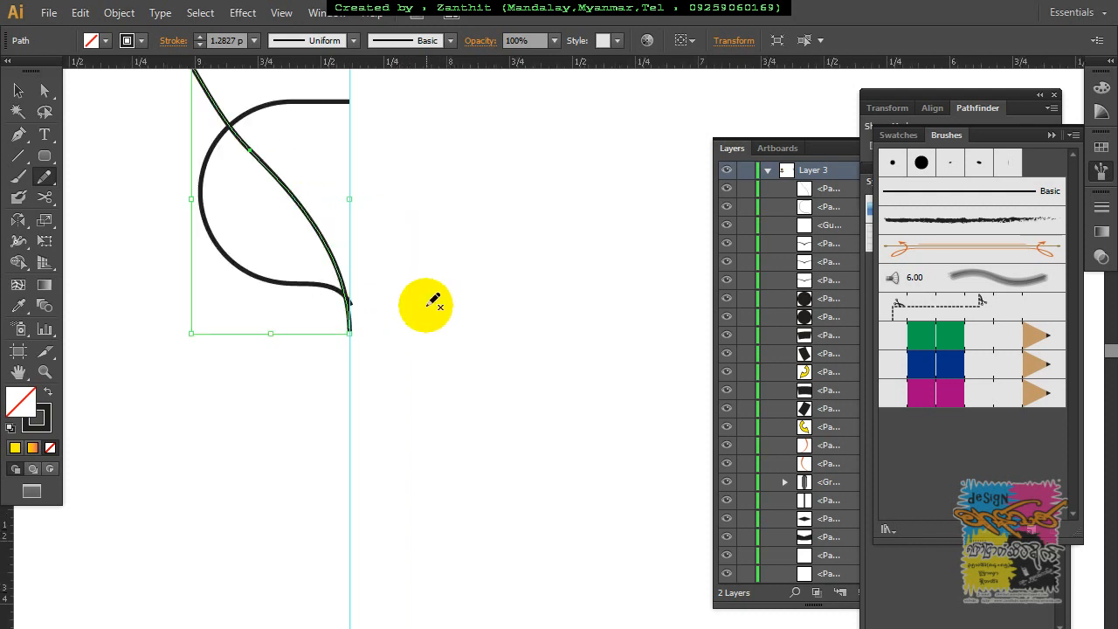
pyautogui.moveTo(350, 305); pyautogui.dragTo(417, 419)
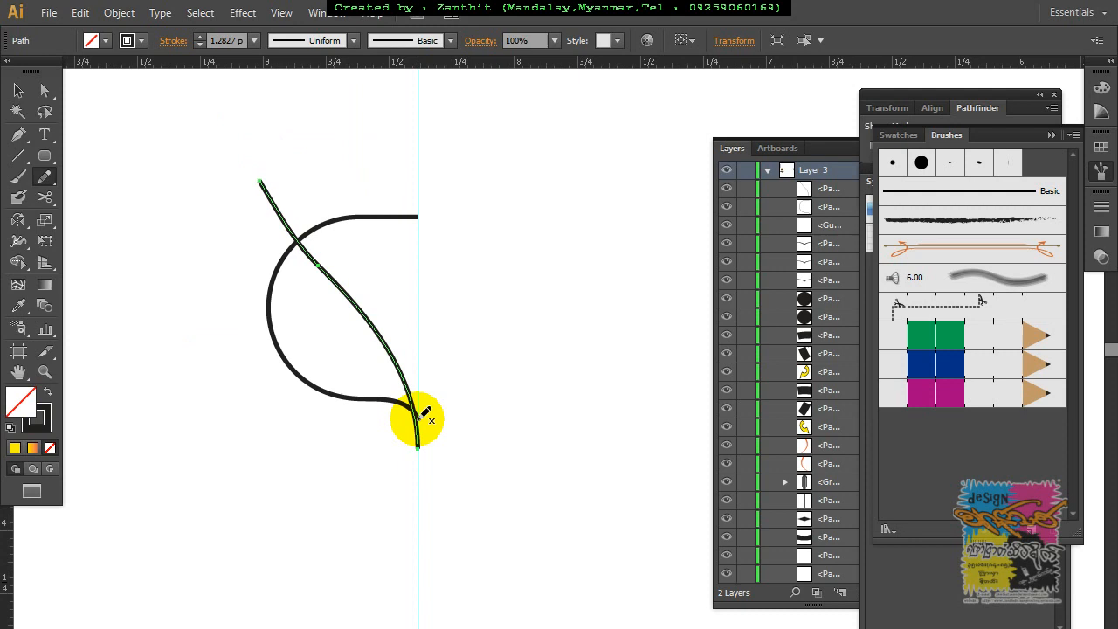
pyautogui.click(18, 244)
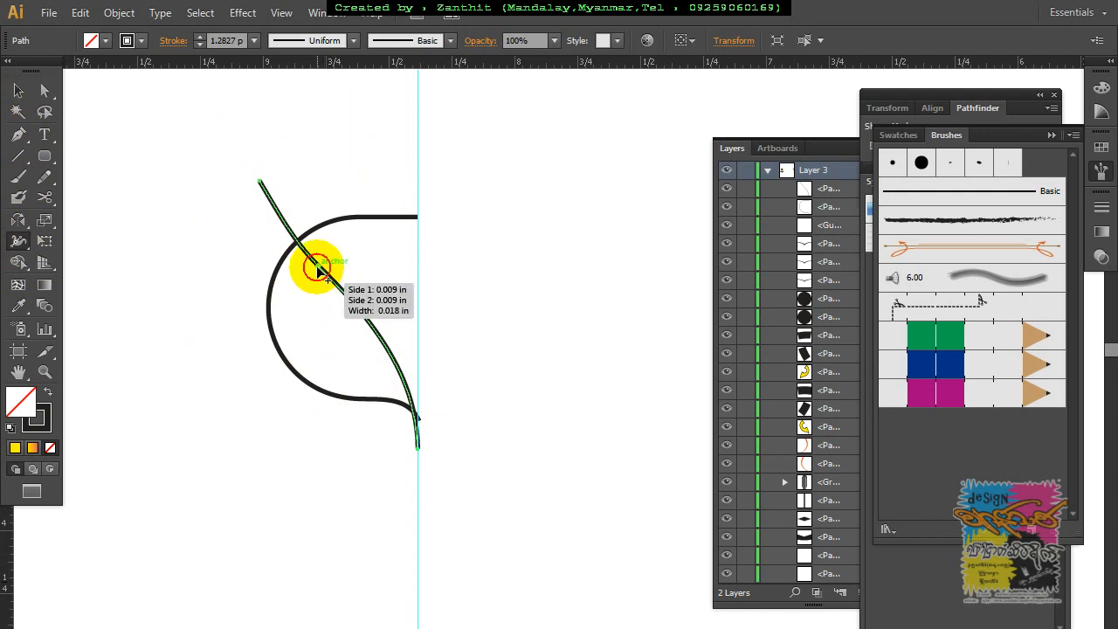
pyautogui.moveTo(317, 266)
pyautogui.mouseDown()
pyautogui.moveTo(335, 260)
pyautogui.moveTo(320, 275)
pyautogui.mouseUp()
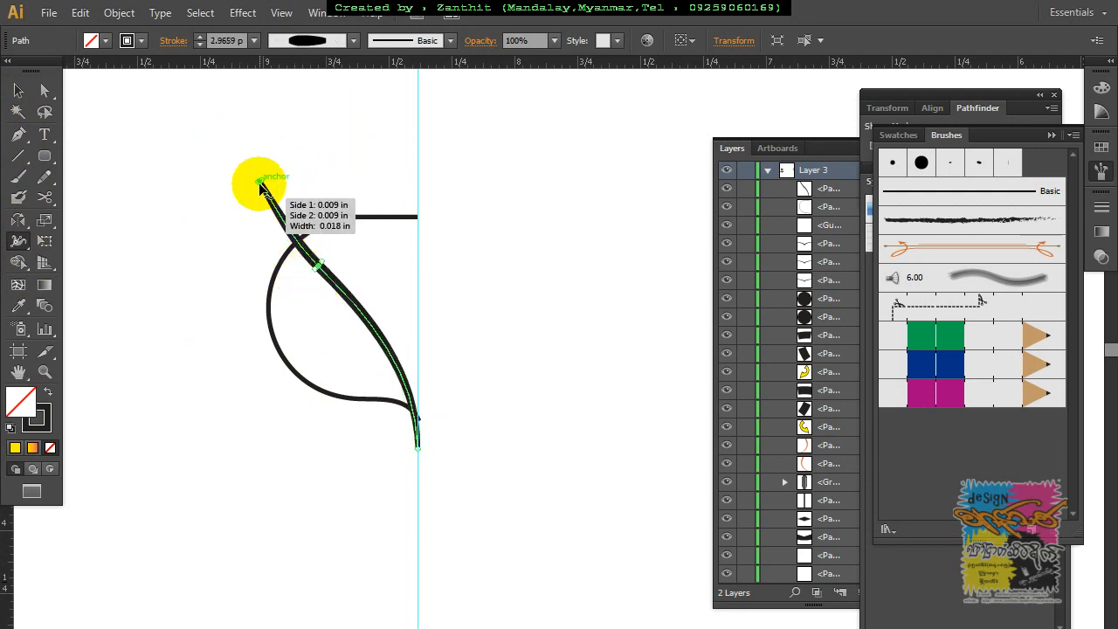
# Step: Set the total width of the width point at the brow curve's upper end to 0
pyautogui.moveTo(242, 156); pyautogui.dragTo(297, 244)
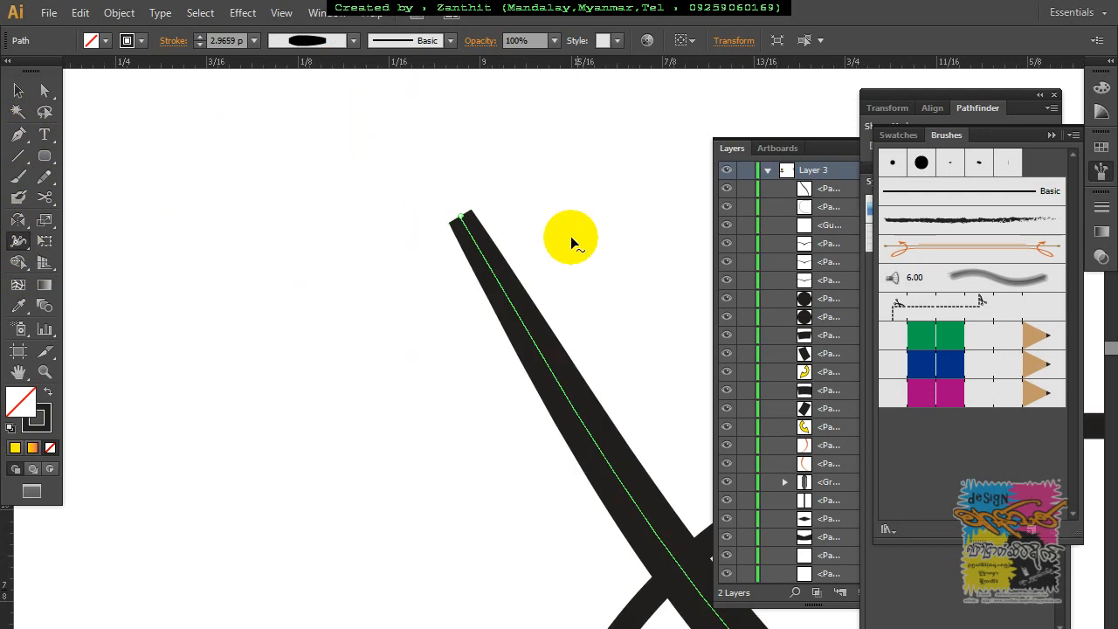
pyautogui.moveTo(463, 216); pyautogui.dragTo(464, 219)
pyautogui.doubleClick(463, 219)
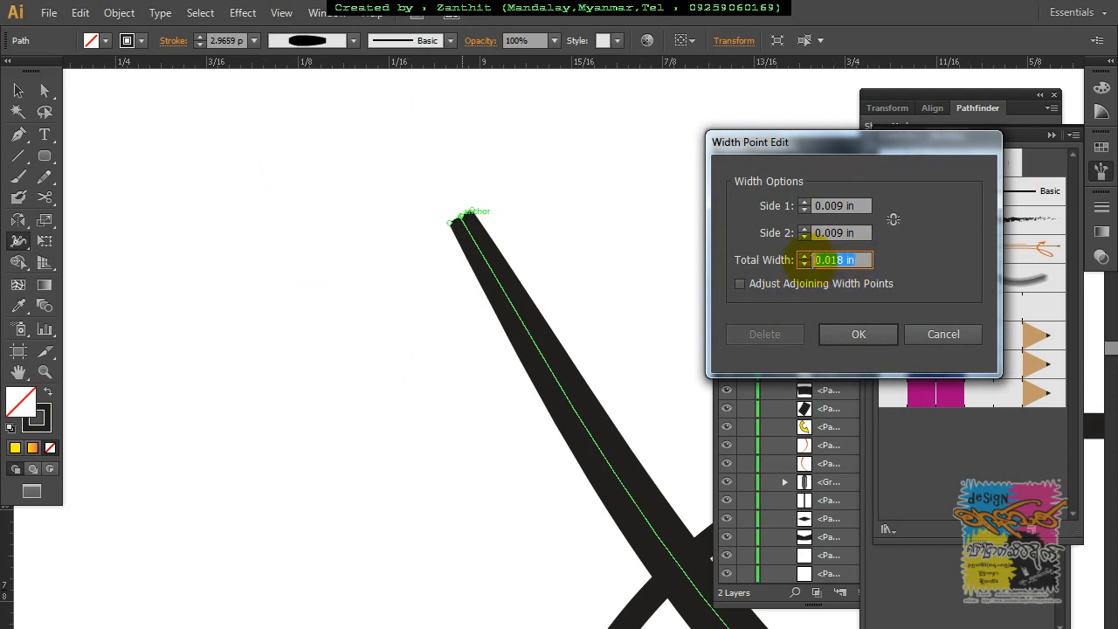
pyautogui.write('0')
pyautogui.click(883, 334)
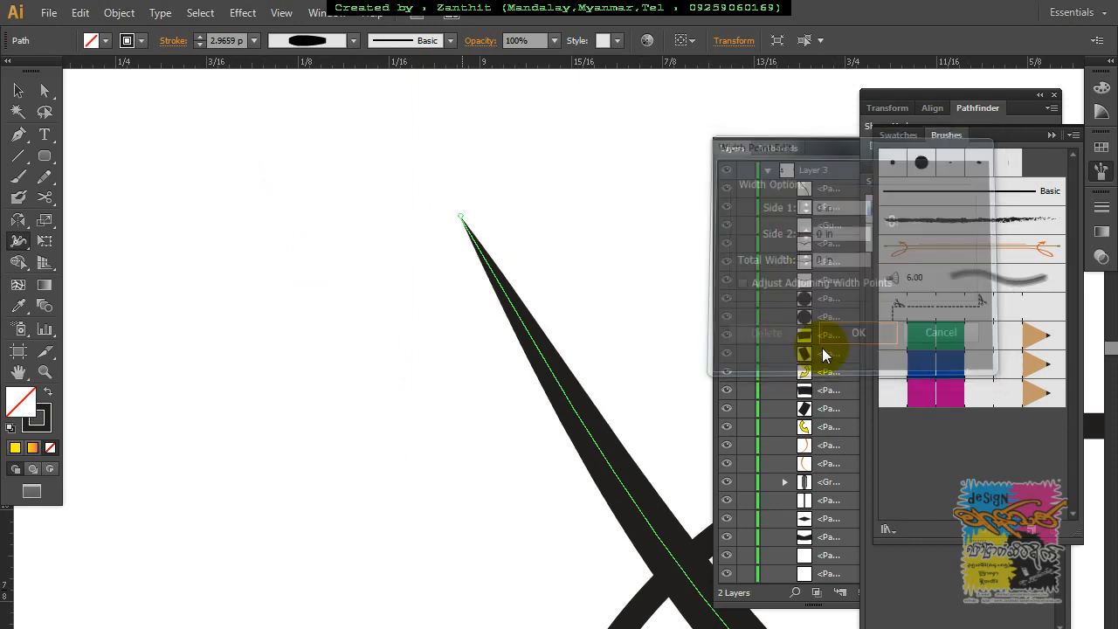
# Step: Taper the brow curve's lower end on the guide by setting its width point's total width to 0
pyautogui.hotkey('ctrl', '-')
pyautogui.hotkey('ctrl', '-')
pyautogui.moveTo(626, 503); pyautogui.dragTo(318, 282)
pyautogui.moveTo(402, 429); pyautogui.dragTo(362, 347)
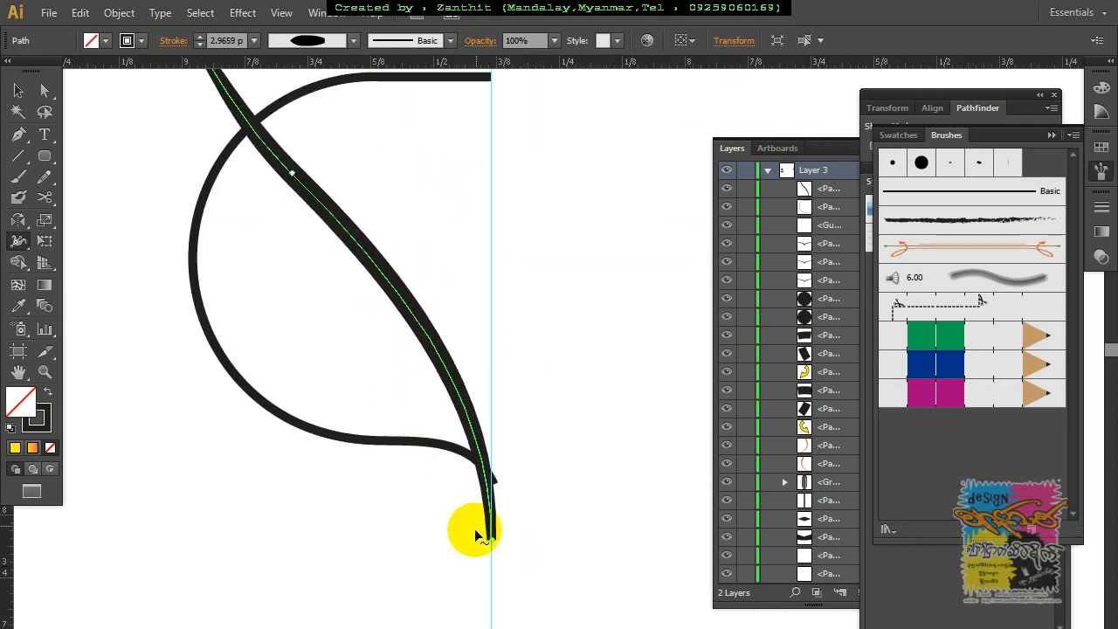
pyautogui.click(493, 543)
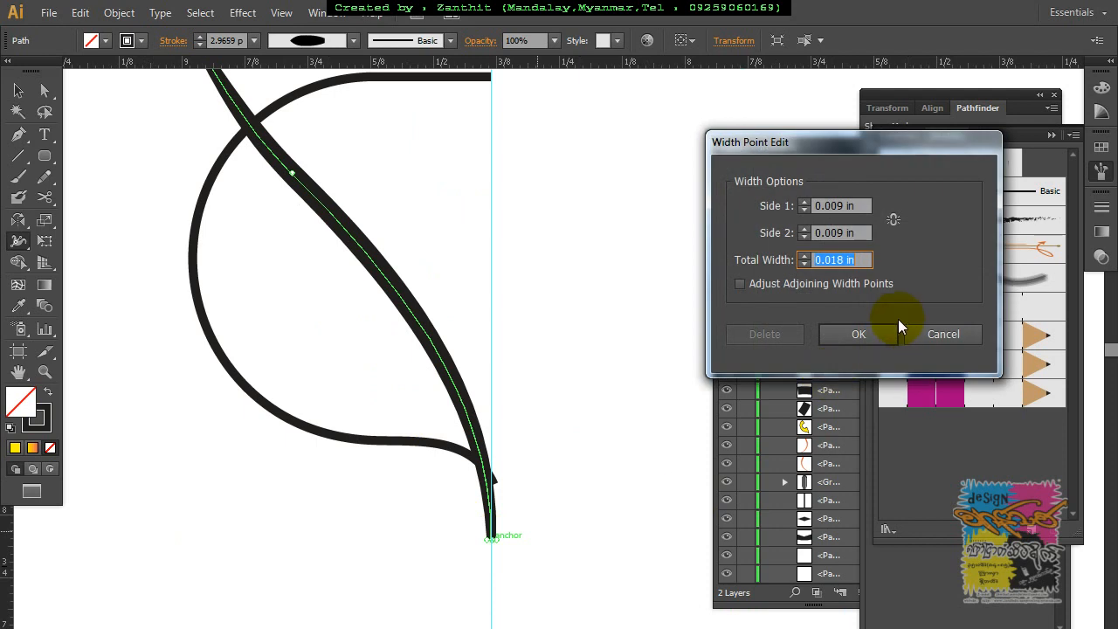
pyautogui.write('0')
pyautogui.click(873, 335)
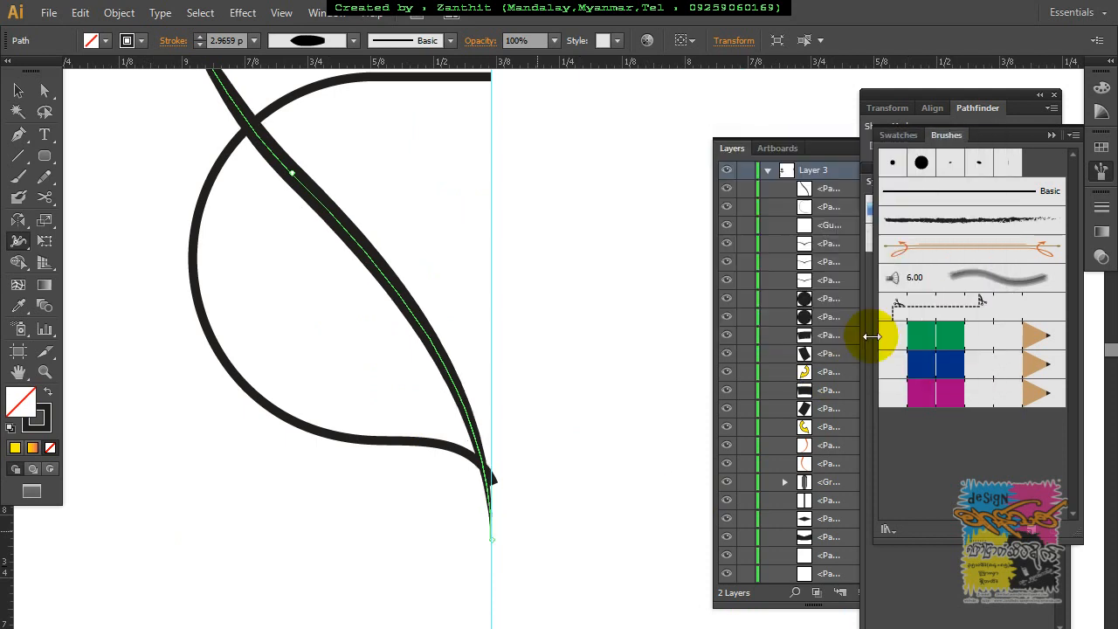
# Step: Erase the eye outline's upper section between the brow curve and the guide with the Path Eraser
pyautogui.click(19, 91)
pyautogui.click(587, 261)
pyautogui.scroll(3, 530, 357)
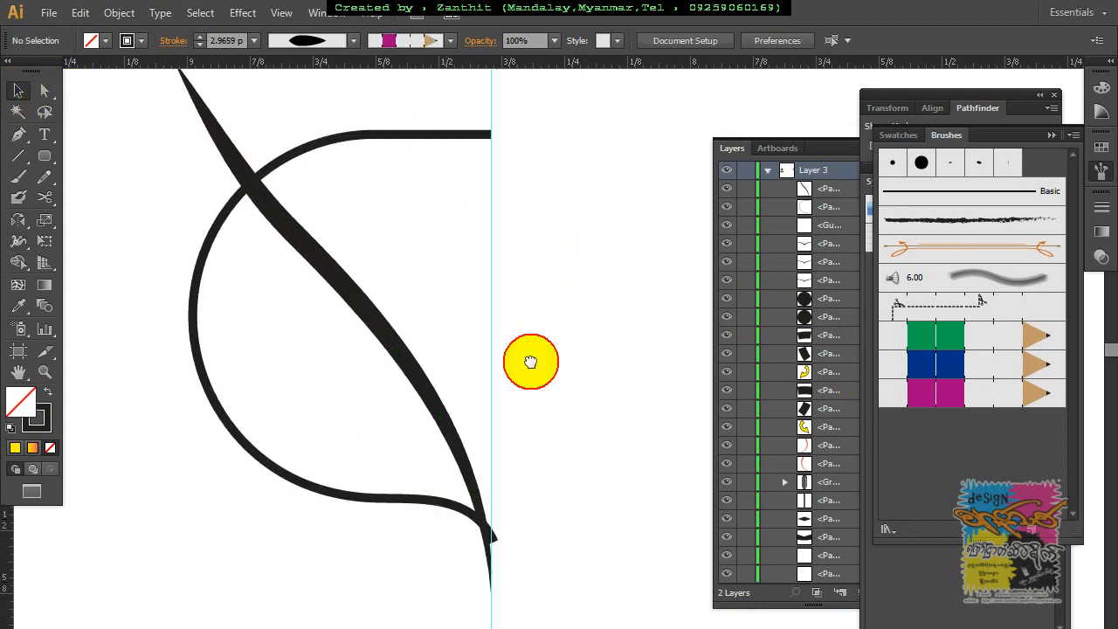
pyautogui.hscroll(-1, 529, 357)
pyautogui.click(216, 347)
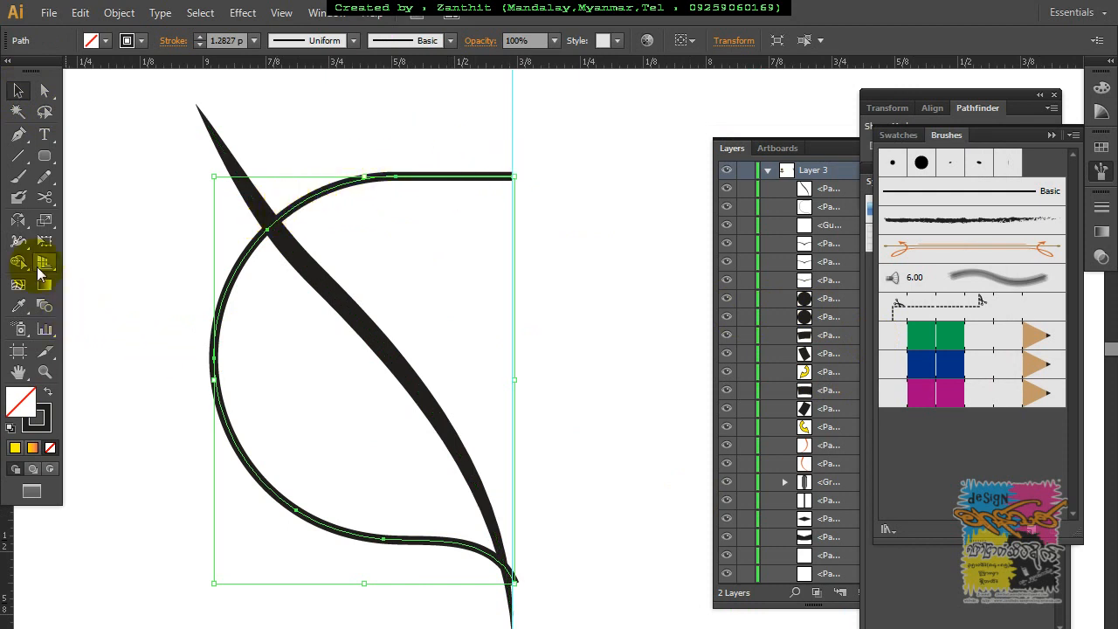
pyautogui.click(44, 176)
pyautogui.click(100, 218)
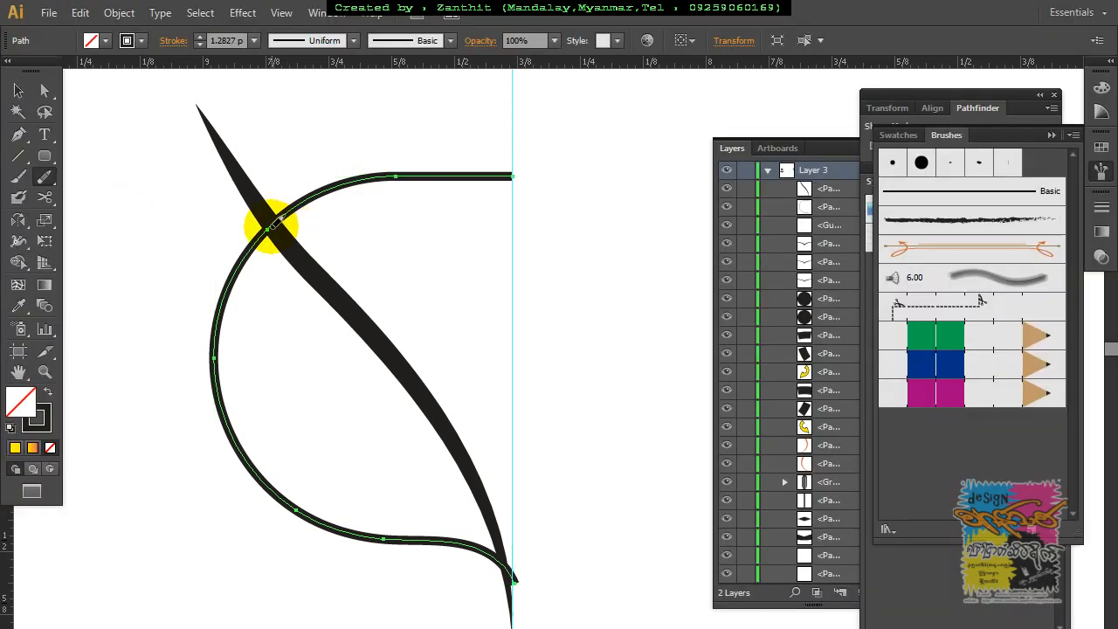
pyautogui.moveTo(275, 223)
pyautogui.mouseDown()
pyautogui.moveTo(367, 186)
pyautogui.moveTo(509, 179)
pyautogui.mouseUp()
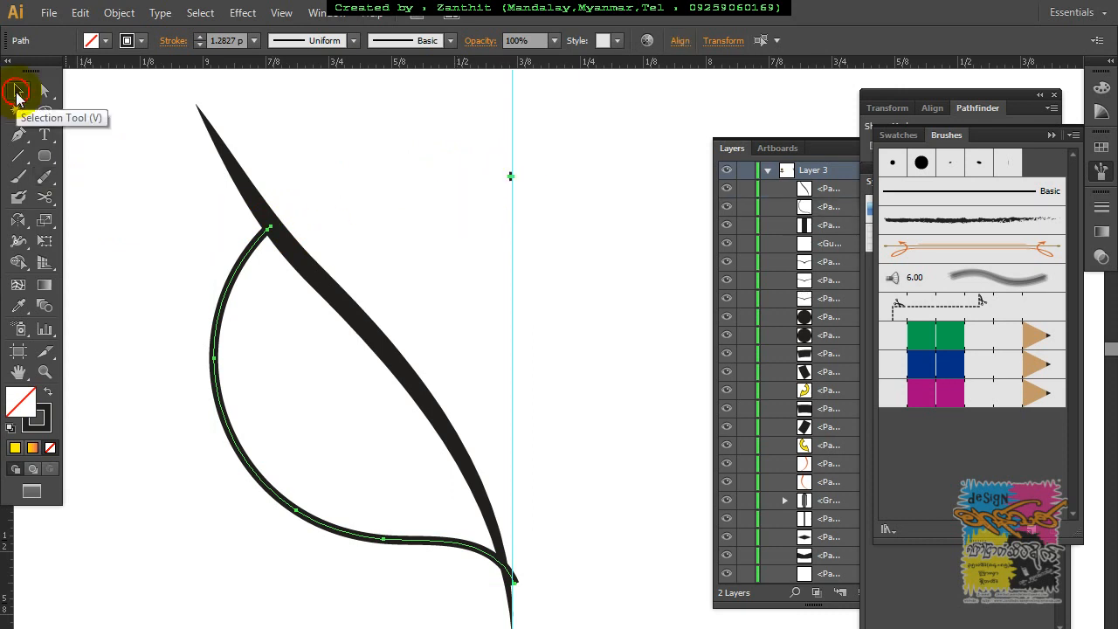
# Step: Widen the lower part of the eye outline with the Width tool to a stroke of about 3.21 pt
pyautogui.click(17, 91)
pyautogui.click(580, 419)
pyautogui.moveTo(512, 444); pyautogui.dragTo(512, 400)
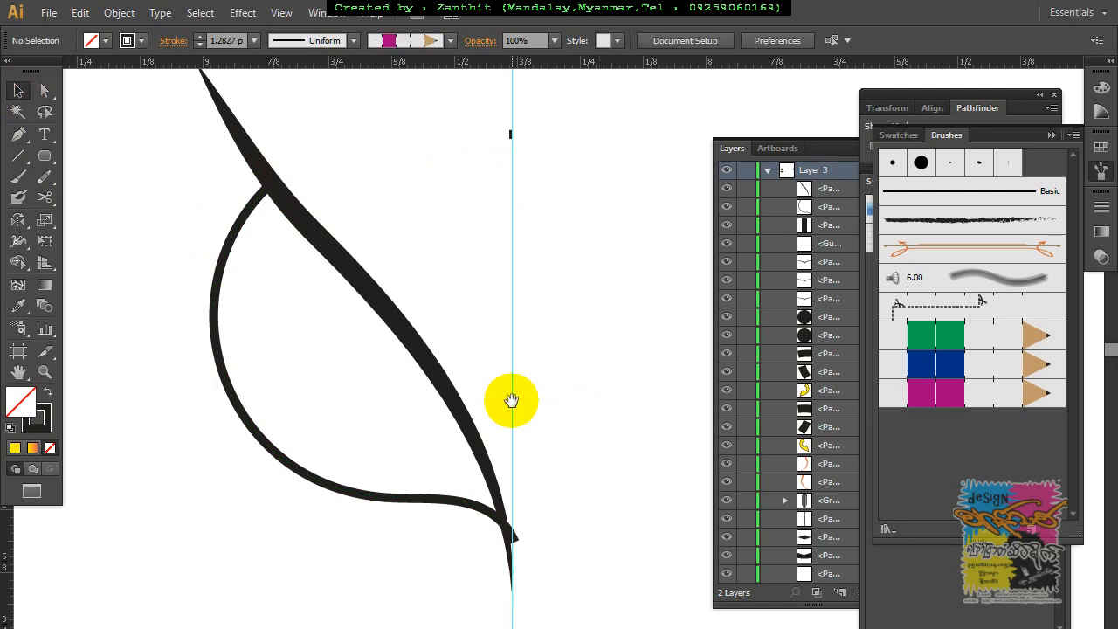
pyautogui.click(219, 275)
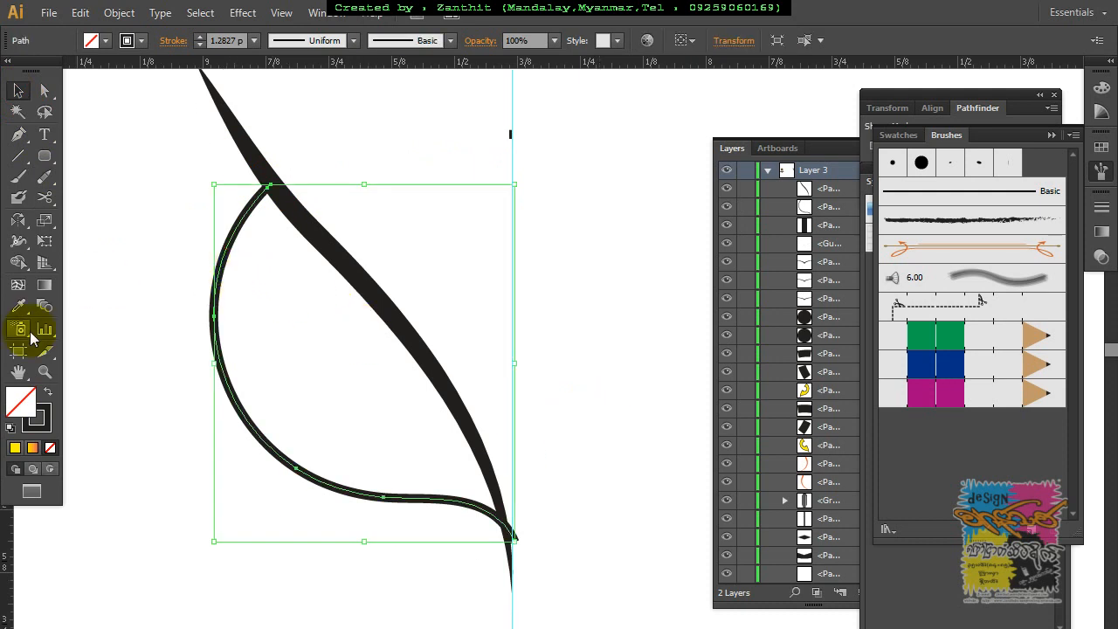
pyautogui.click(19, 270)
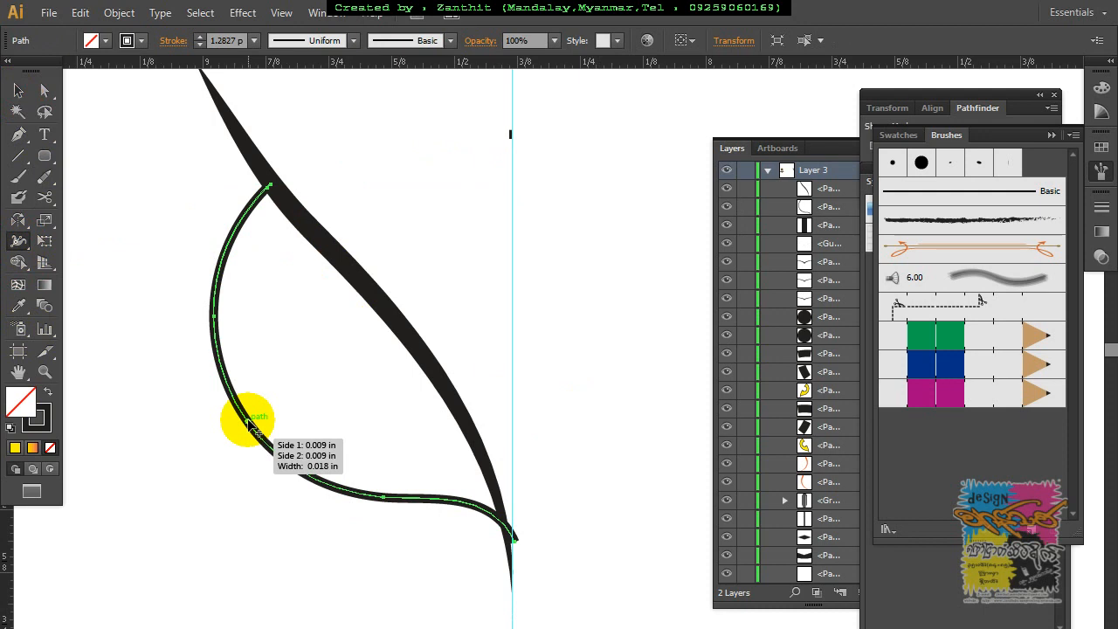
pyautogui.moveTo(249, 421); pyautogui.dragTo(258, 416)
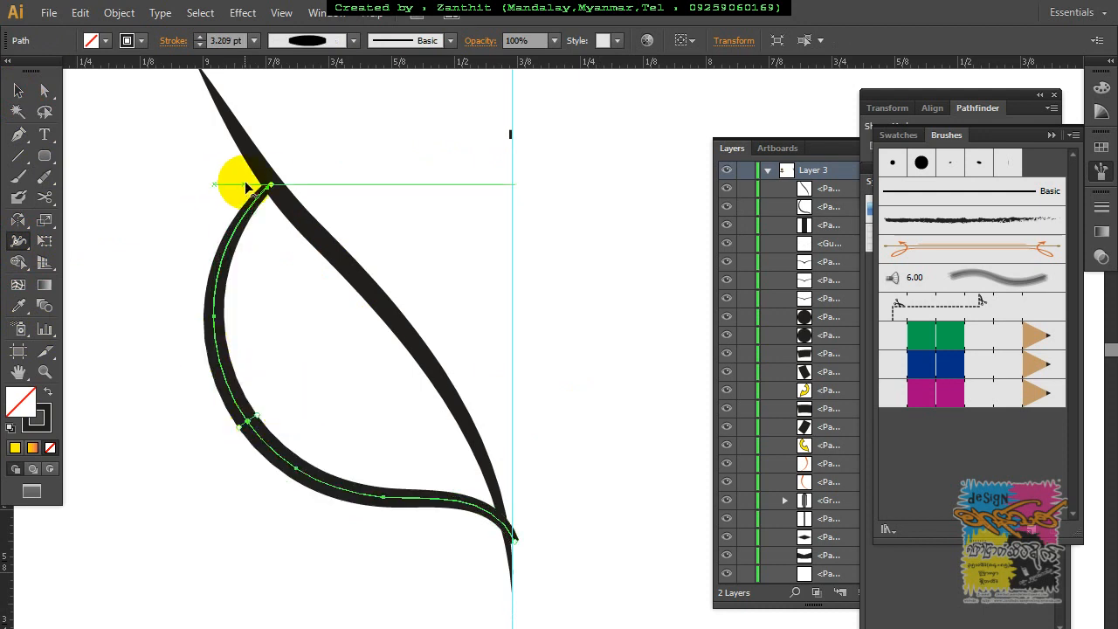
# Step: Try to taper the eye outline's upper end by editing the width point where it meets the brow curve
pyautogui.moveTo(270, 183)
pyautogui.mouseDown()
pyautogui.moveTo(224, 231)
pyautogui.moveTo(266, 189)
pyautogui.mouseUp()
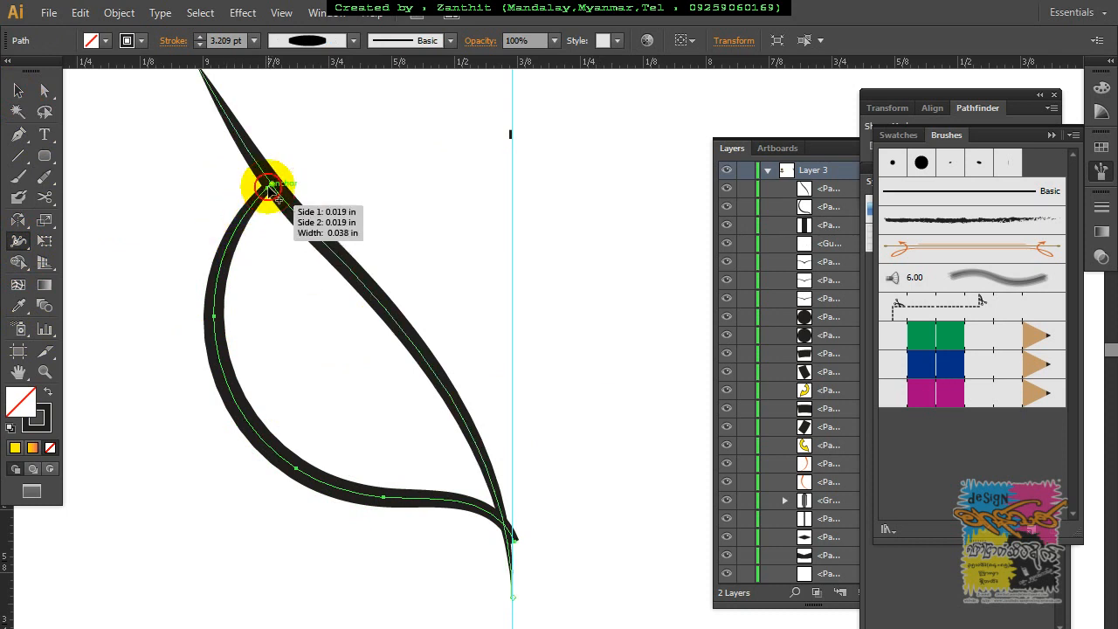
pyautogui.doubleClick(271, 185)
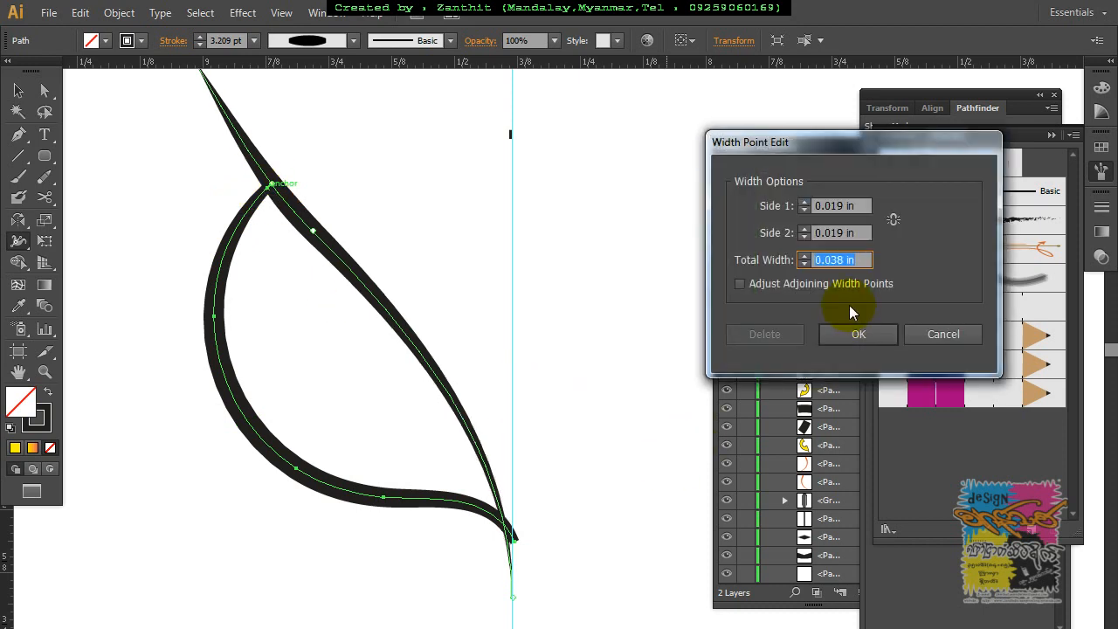
pyautogui.click(852, 332)
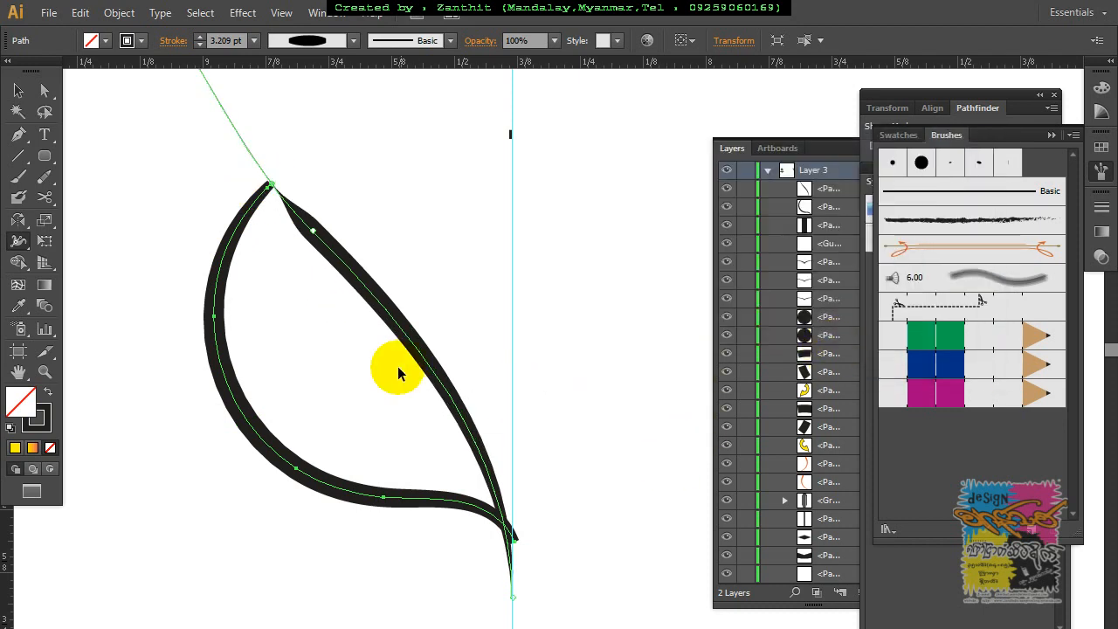
# Step: Lock the brow curve
pyautogui.click(18, 90)
pyautogui.click(134, 170)
pyautogui.click(258, 159)
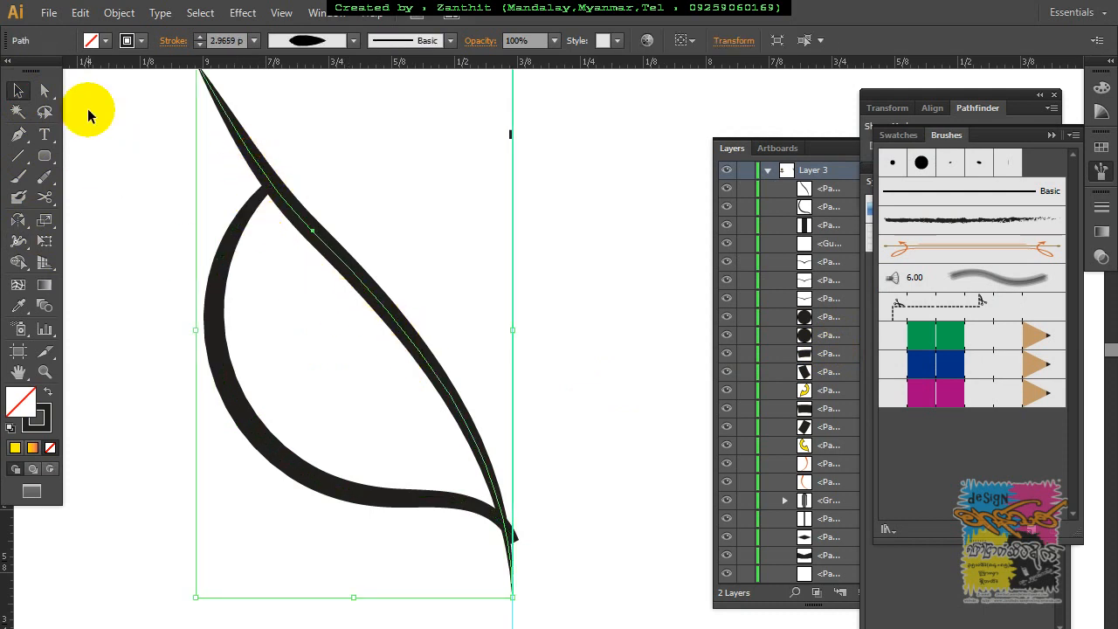
pyautogui.click(122, 13)
pyautogui.moveTo(166, 116)
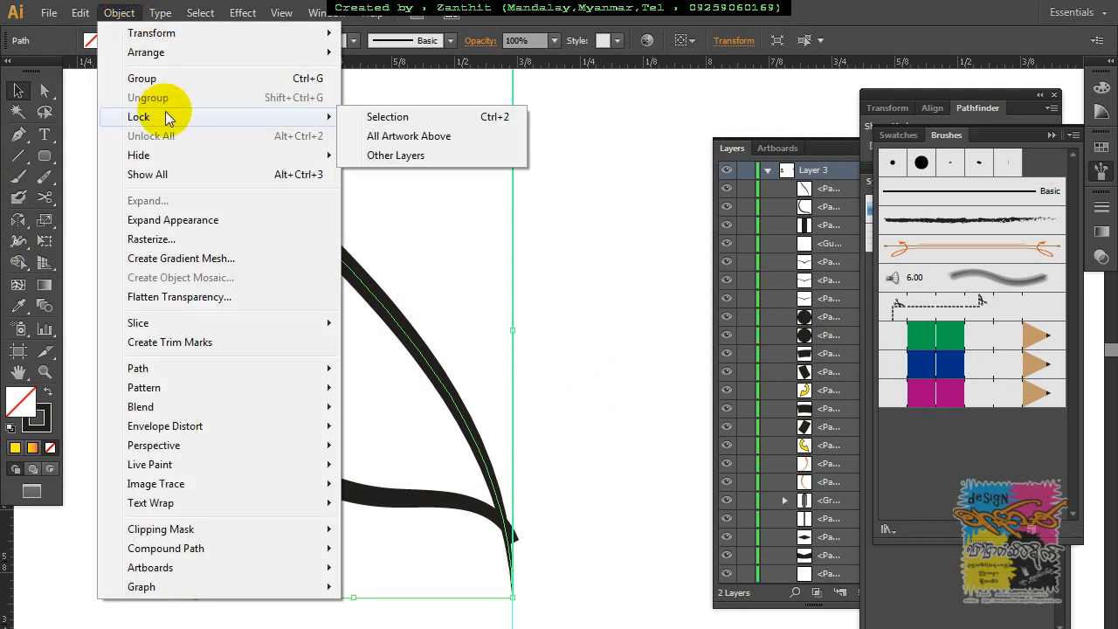
pyautogui.click(443, 117)
# Step: Set the total width of the width point at the eye outline's upper end to 0
pyautogui.click(224, 253)
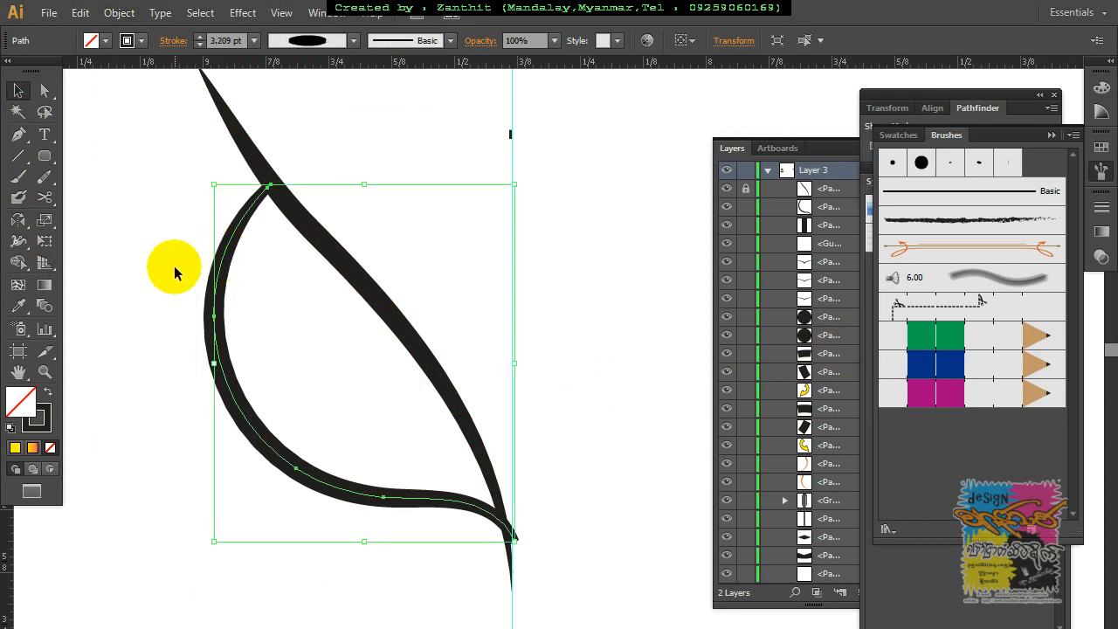
pyautogui.click(18, 247)
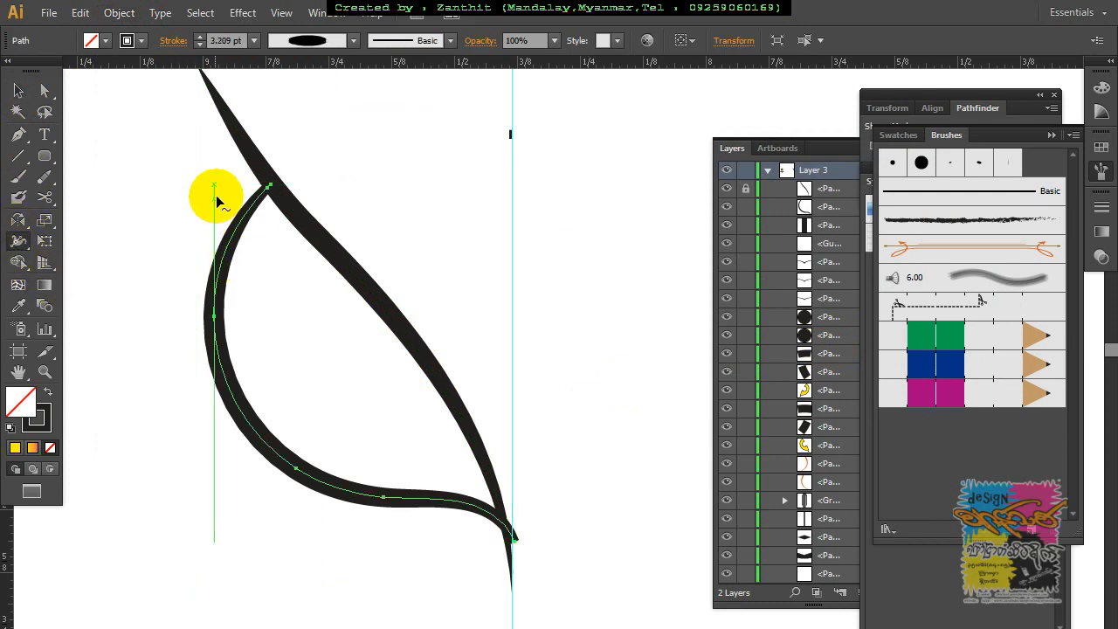
pyautogui.doubleClick(272, 184)
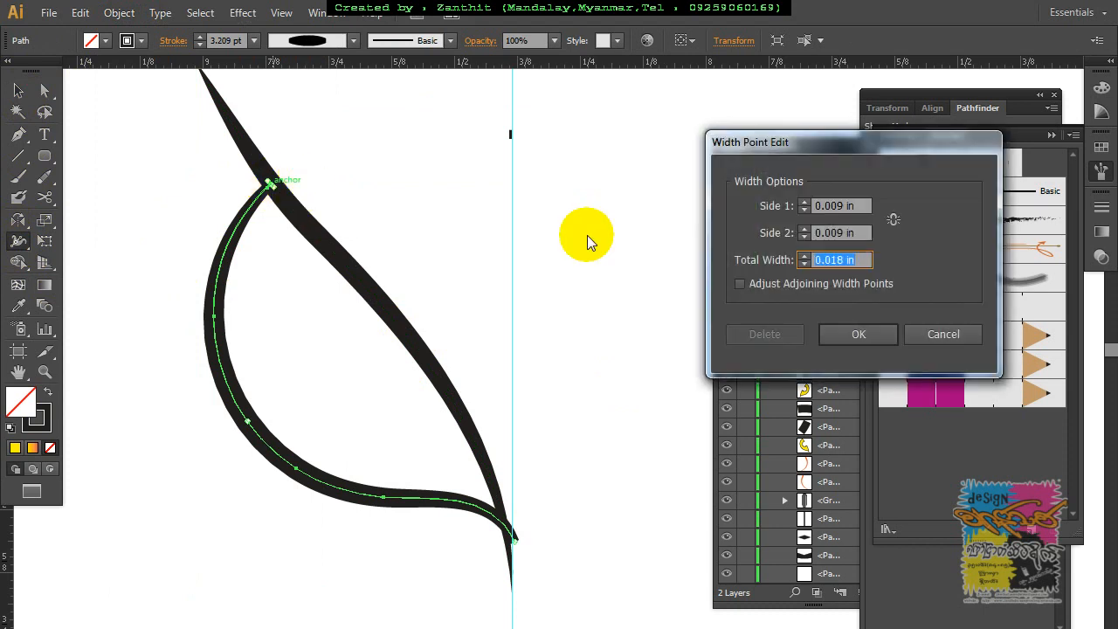
pyautogui.write('0')
pyautogui.click(842, 335)
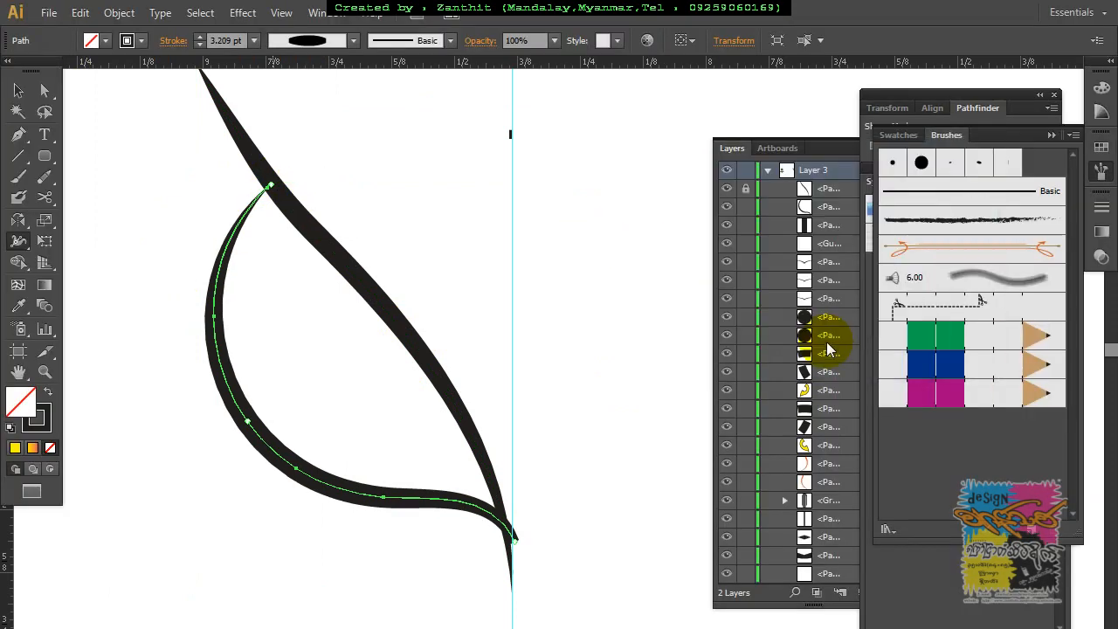
# Step: Taper the eye outline's lower end near the guide by setting its width point's total width to 0
pyautogui.click(517, 544)
pyautogui.doubleClick(517, 543)
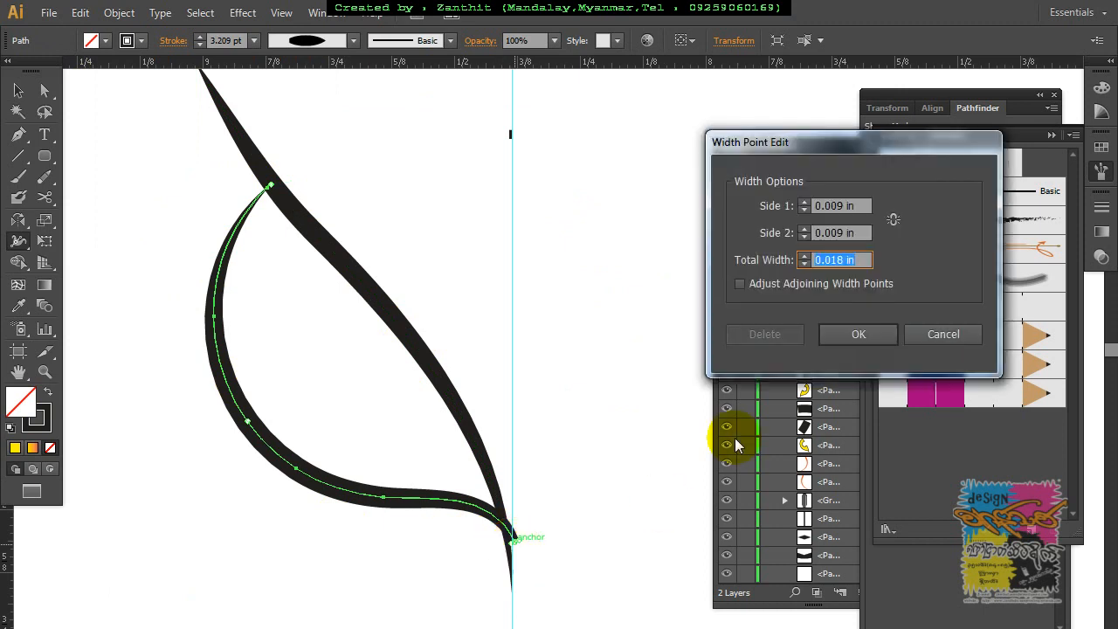
pyautogui.write('0')
pyautogui.press('Return')
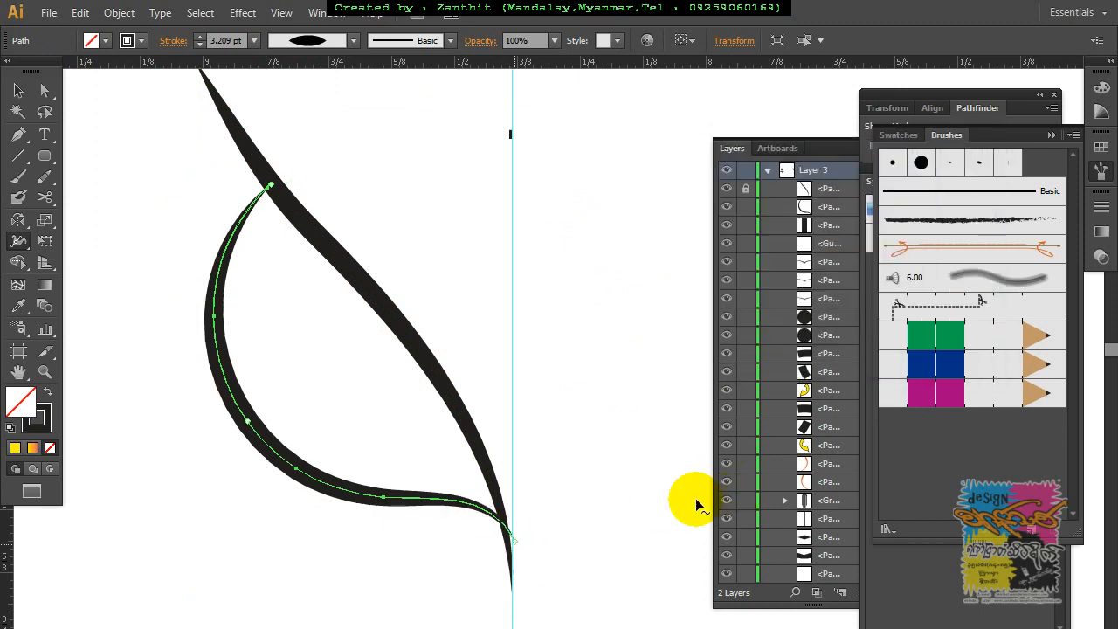
# Step: Move the eye outline's lower end anchor down onto the guide at about X -8.39 in, Y 3.60 in
pyautogui.click(19, 90)
pyautogui.click(557, 535)
pyautogui.moveTo(420, 553); pyautogui.dragTo(407, 484)
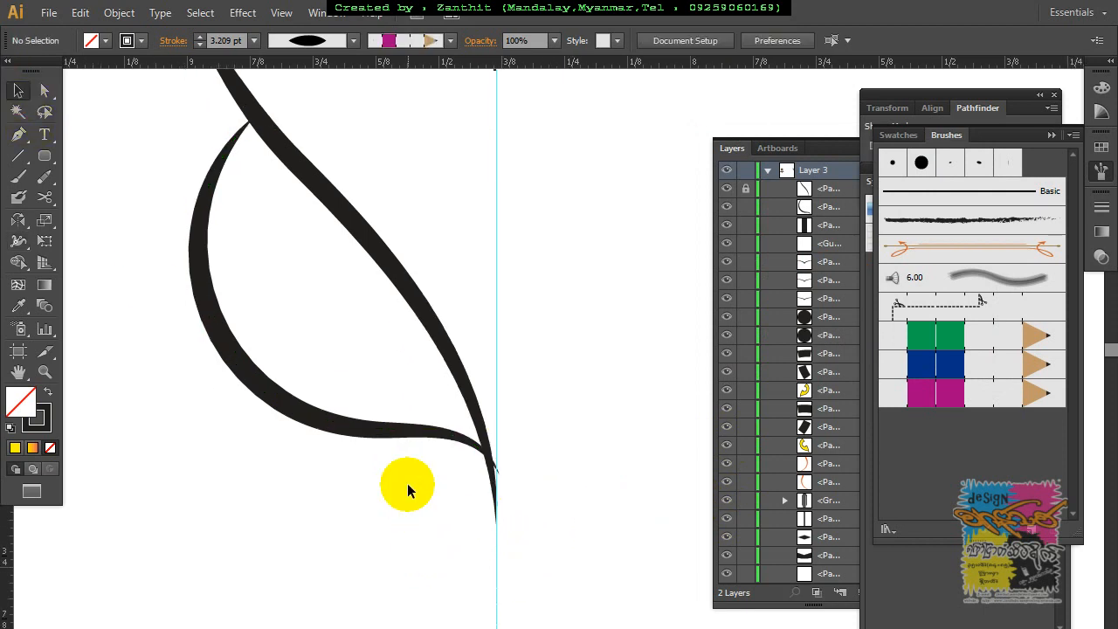
pyautogui.click(474, 449)
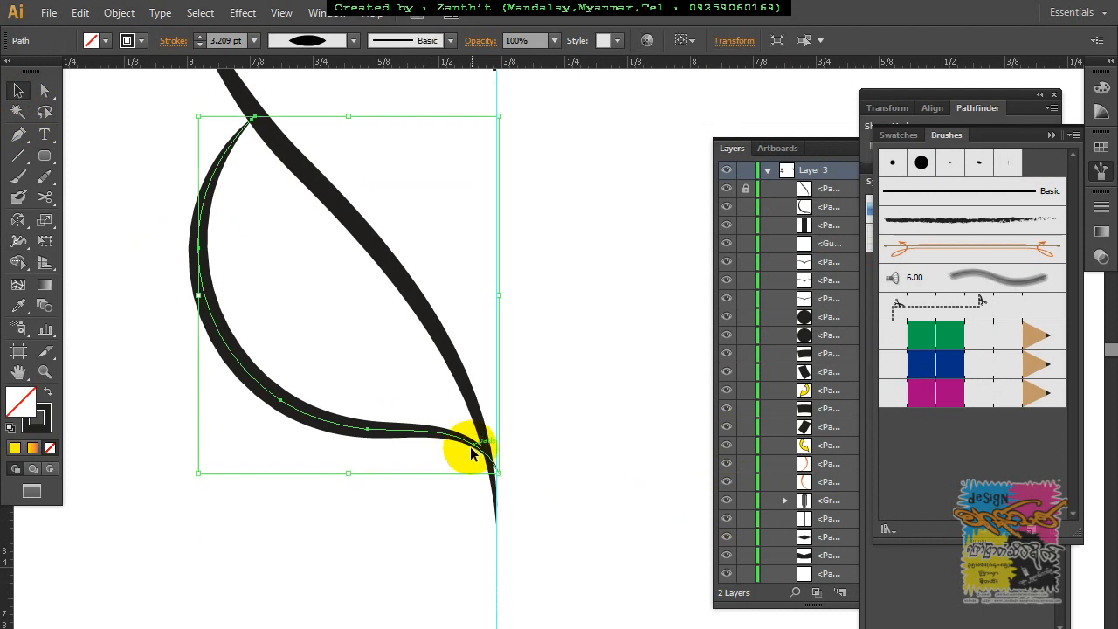
pyautogui.click(44, 90)
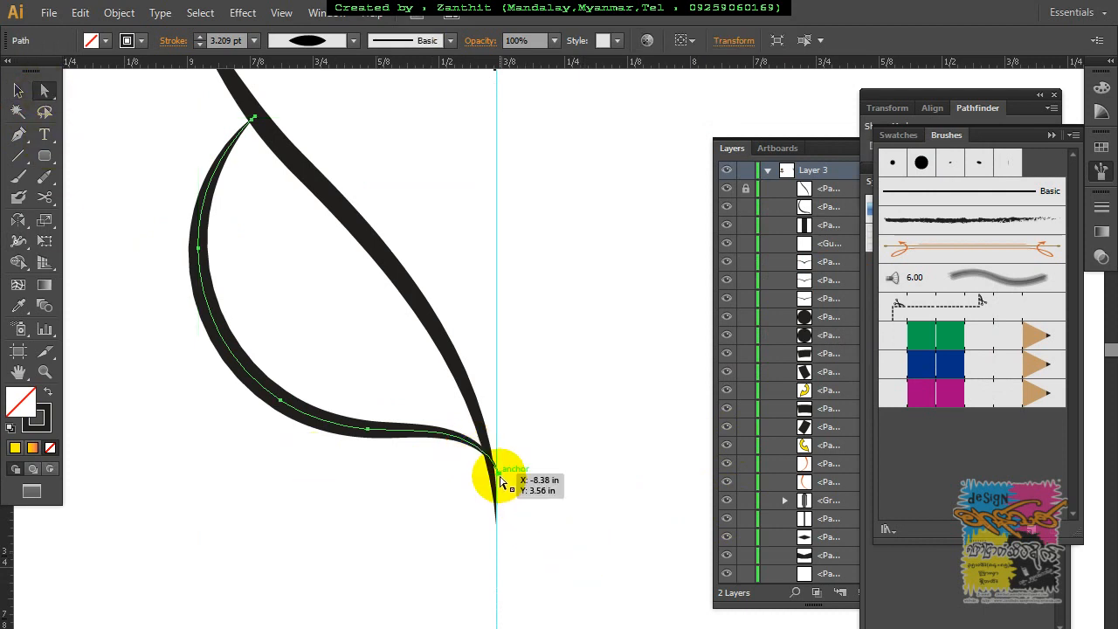
pyautogui.moveTo(500, 481)
pyautogui.mouseDown()
pyautogui.moveTo(495, 497)
pyautogui.moveTo(494, 485)
pyautogui.mouseUp()
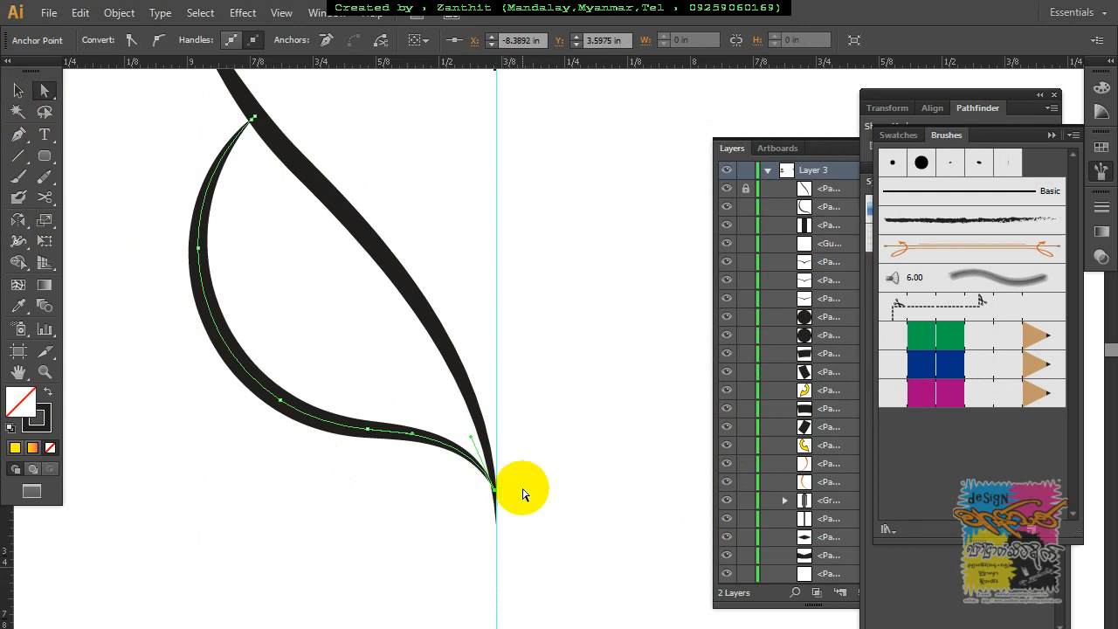
pyautogui.click(524, 492)
# Step: Delete the small leftover path fragment on the guide above the eye
pyautogui.moveTo(372, 376); pyautogui.dragTo(385, 512)
pyautogui.click(504, 208)
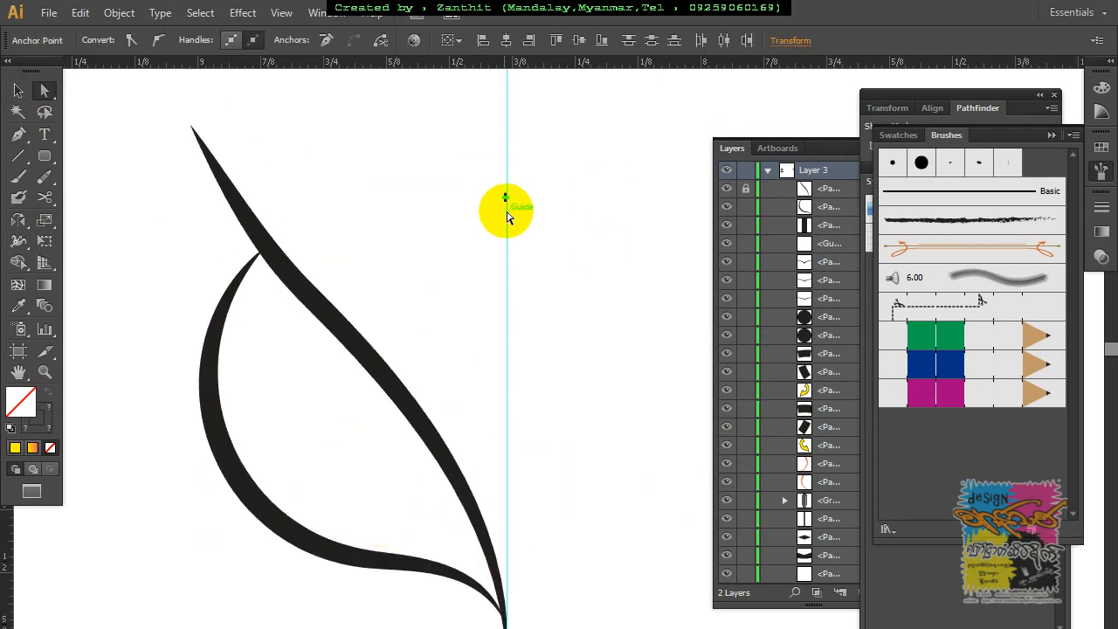
pyautogui.click(440, 292)
pyautogui.click(508, 212)
pyautogui.moveTo(501, 188); pyautogui.dragTo(506, 217)
pyautogui.press('Delete')
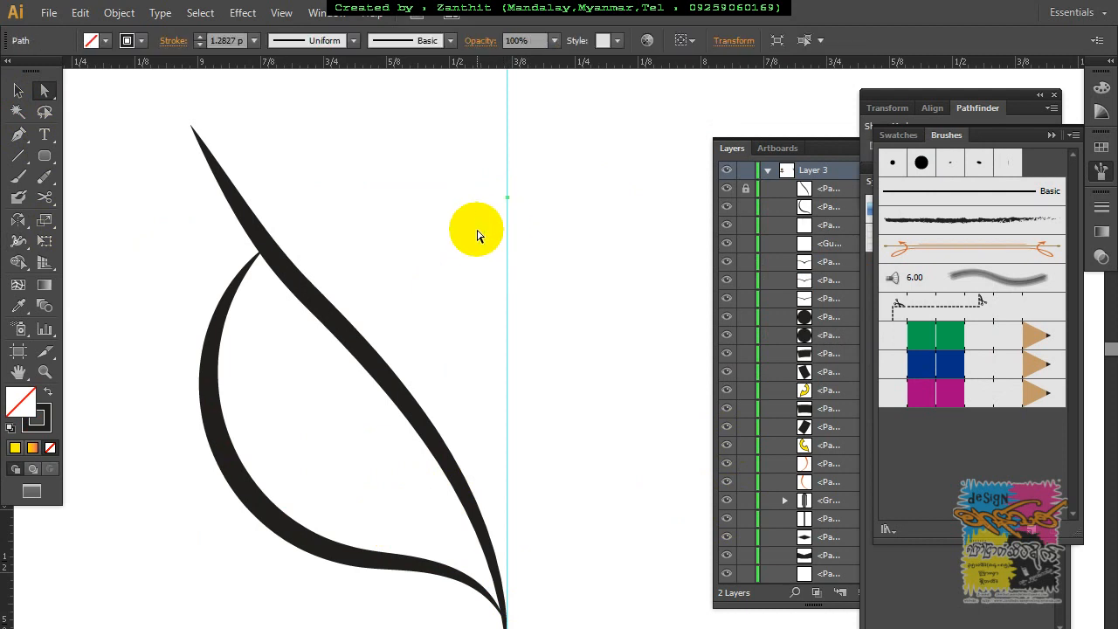
pyautogui.press('Delete')
# Step: Draw an unfilled iris circle about 0.2 in in diameter inside the eye, overlapping the brow curve
pyautogui.moveTo(407, 416); pyautogui.dragTo(417, 315)
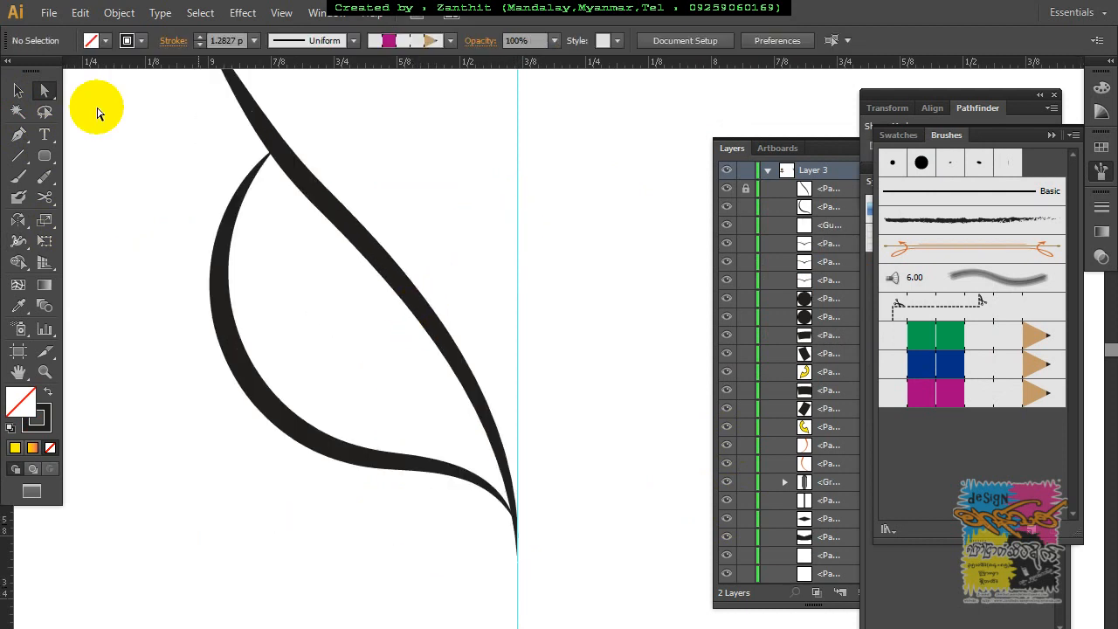
pyautogui.click(46, 158)
pyautogui.moveTo(47, 161); pyautogui.dragTo(86, 199)
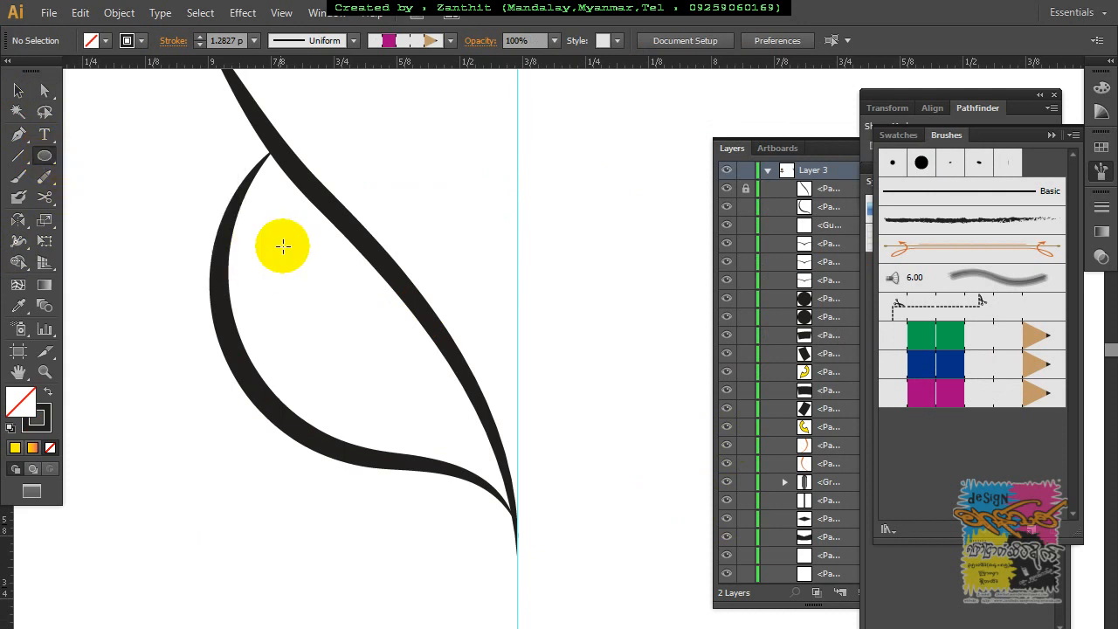
pyautogui.moveTo(306, 231)
pyautogui.mouseDown()
pyautogui.moveTo(387, 332)
pyautogui.moveTo(390, 354)
pyautogui.mouseUp()
pyautogui.click(18, 91)
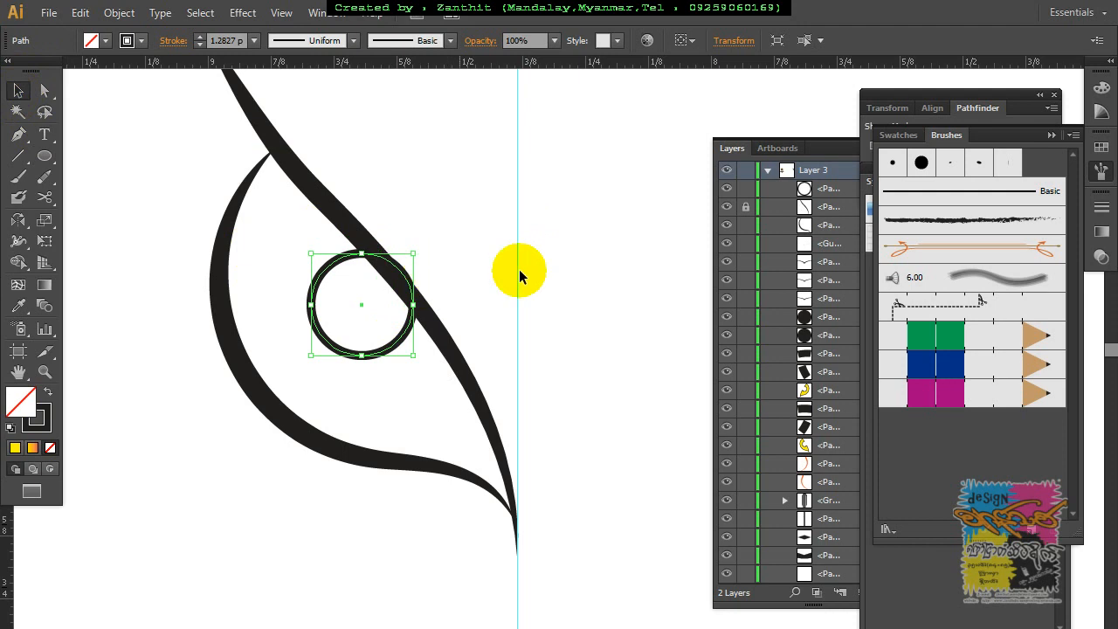
pyautogui.click(599, 242)
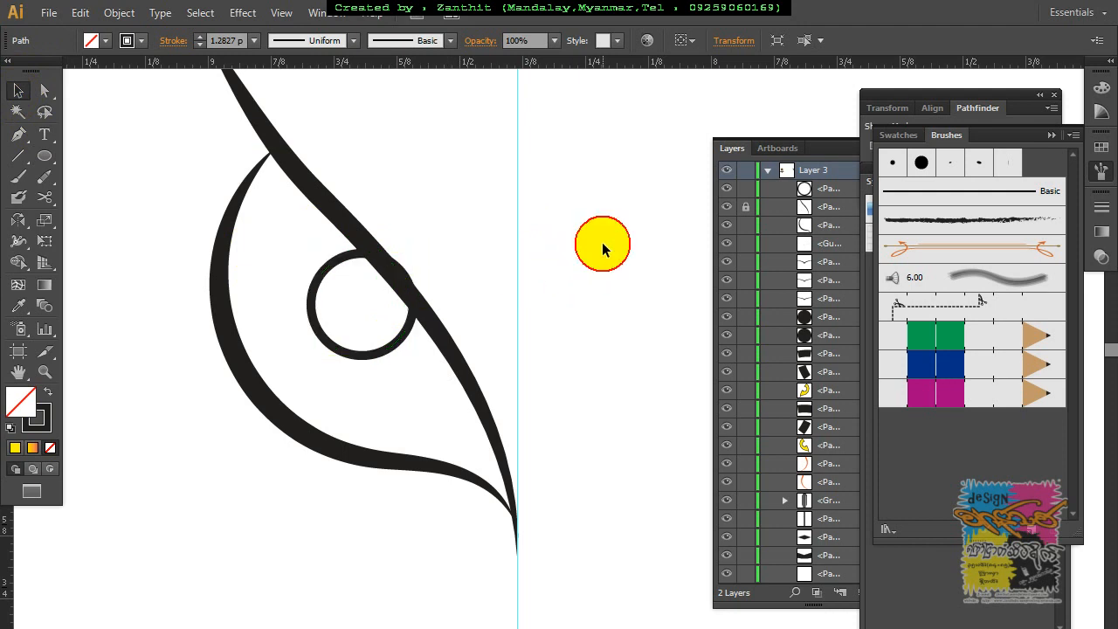
# Step: Paste a copy of the iris circle in front and shrink it about its centre to a stroke of about 0.47 pt
pyautogui.click(377, 357)
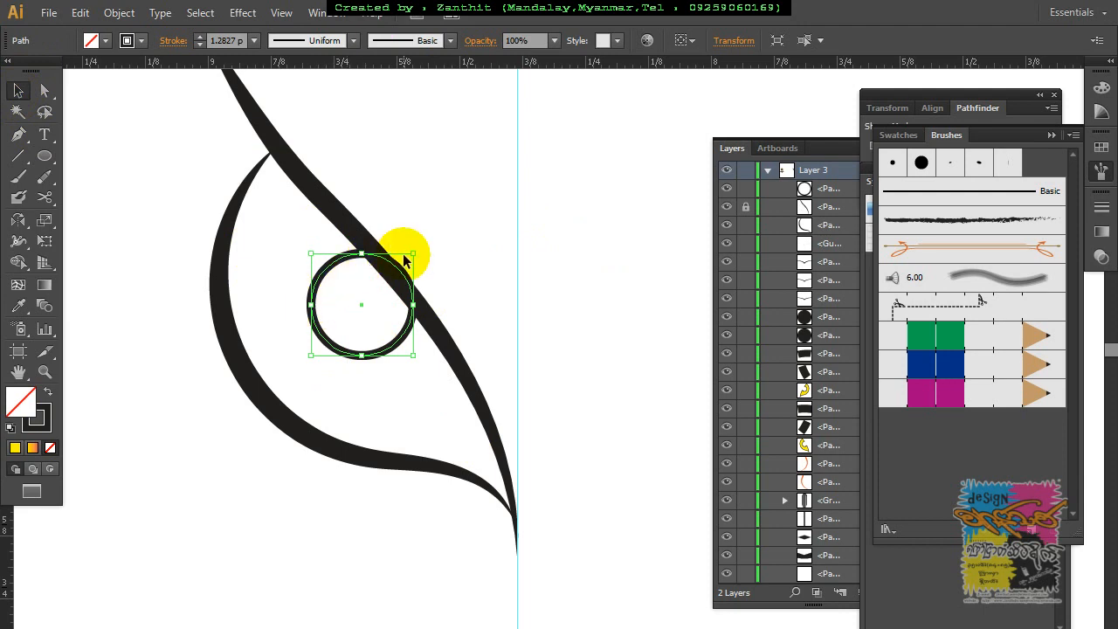
pyautogui.hotkey('ctrl', 'c')
pyautogui.hotkey('ctrl', 'f')
pyautogui.moveTo(408, 252); pyautogui.dragTo(383, 287)
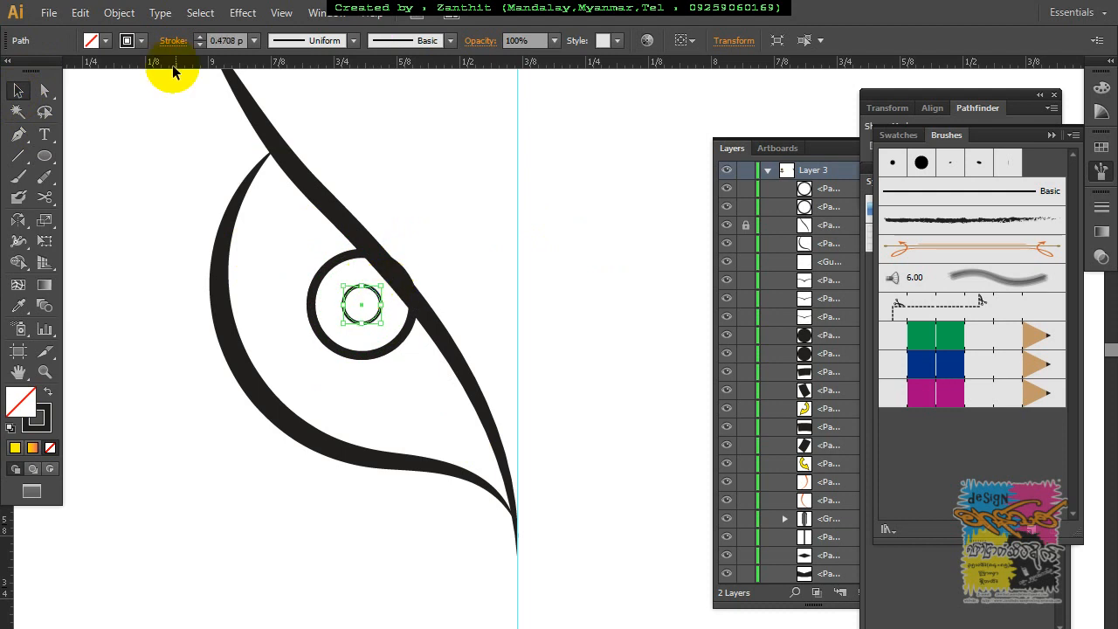
# Step: Fill the small inner circle with black to form the pupil
pyautogui.click(105, 41)
pyautogui.click(48, 72)
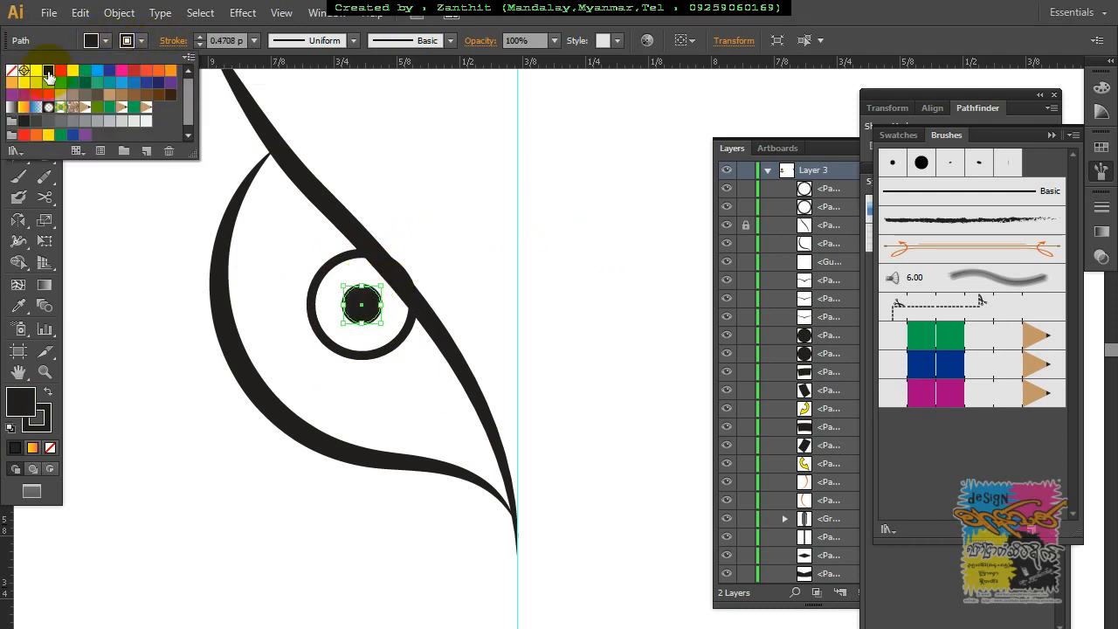
pyautogui.click(576, 327)
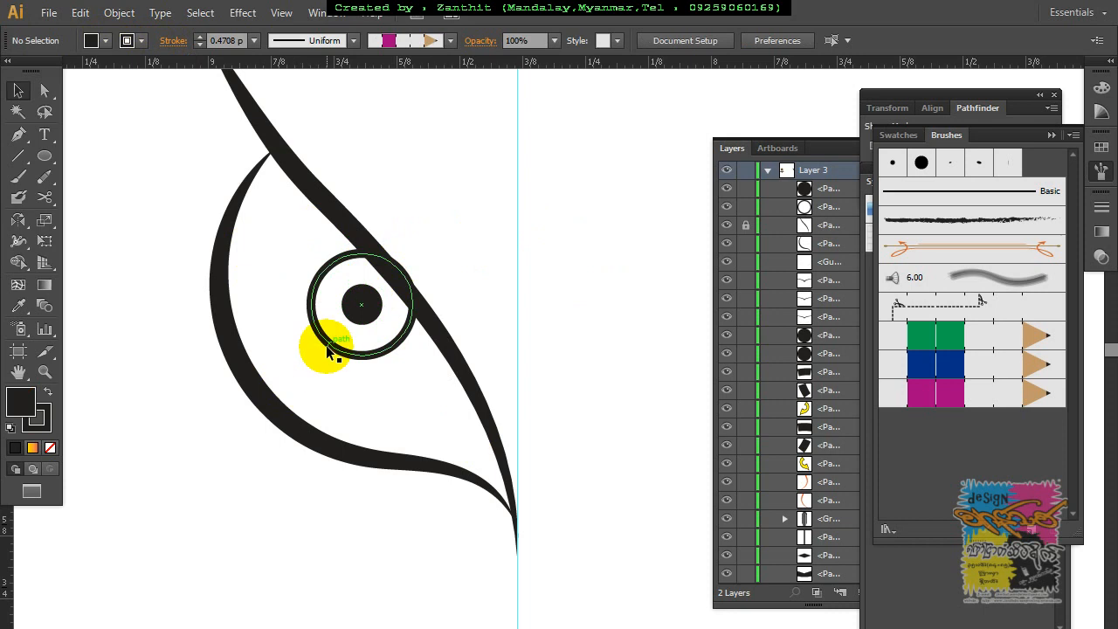
# Step: Delete the iris circle's segment that overlaps the brow curve
pyautogui.click(400, 271)
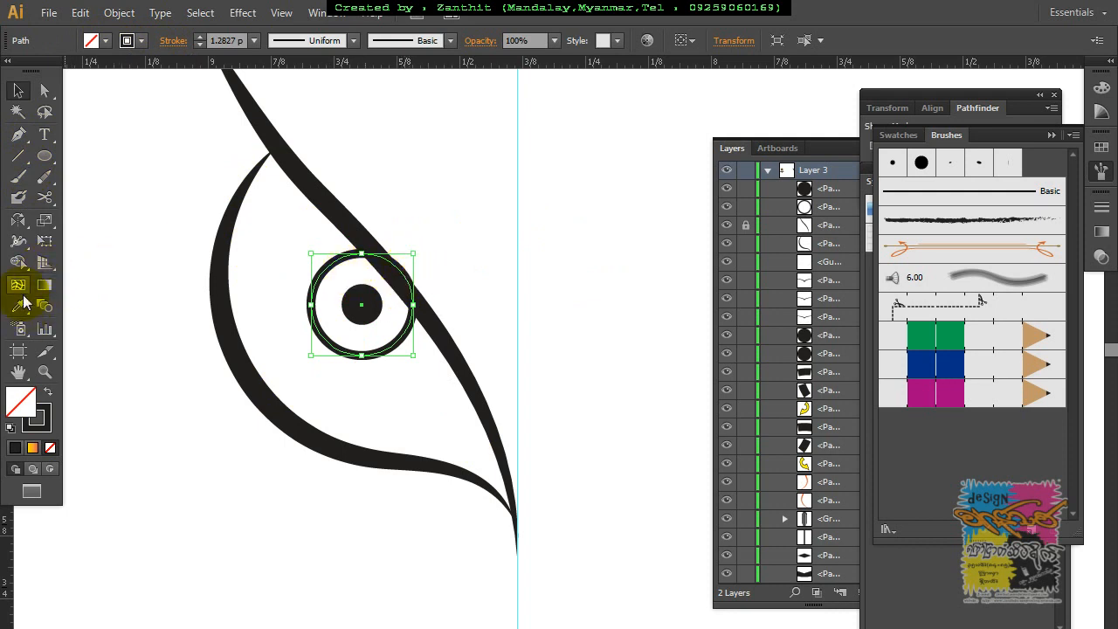
pyautogui.click(44, 90)
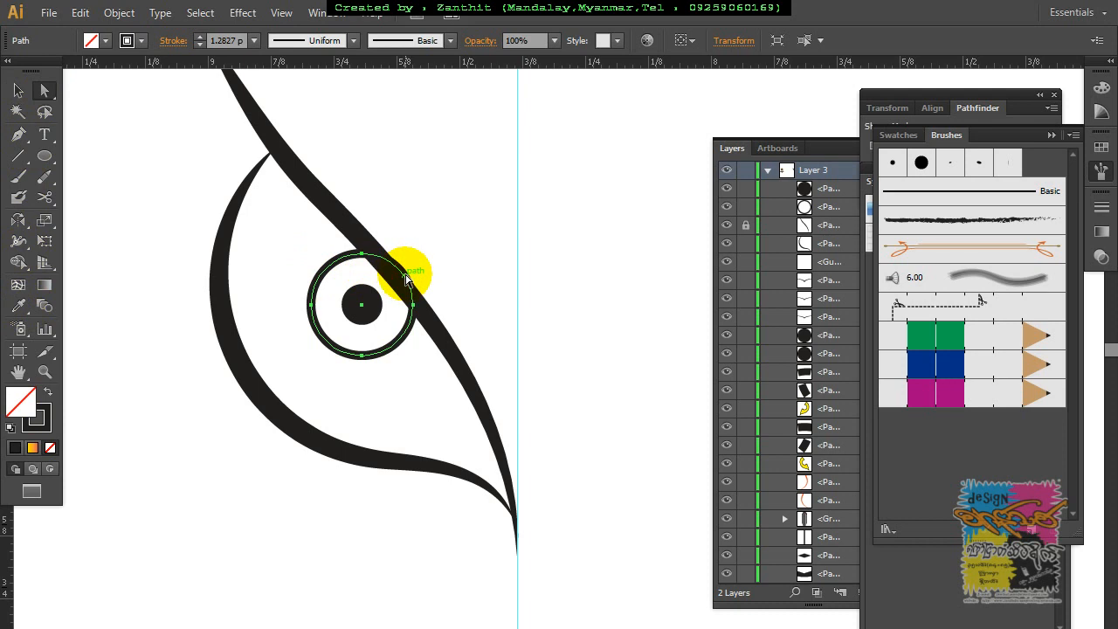
pyautogui.press('Delete')
pyautogui.hotkey('ctrl', 'z')
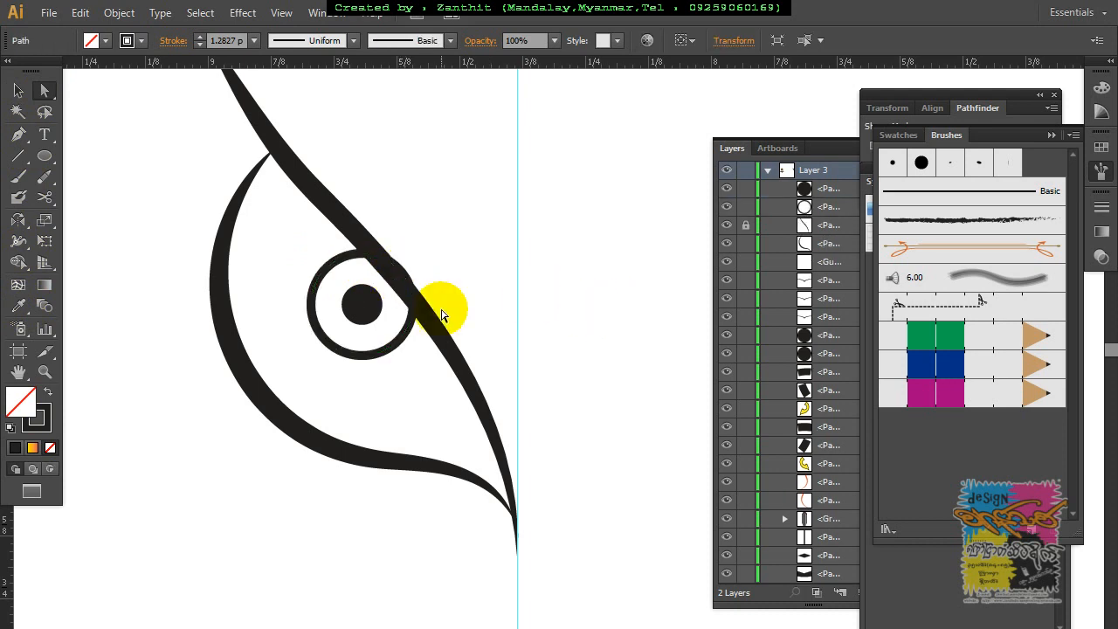
pyautogui.click(403, 275)
pyautogui.click(541, 335)
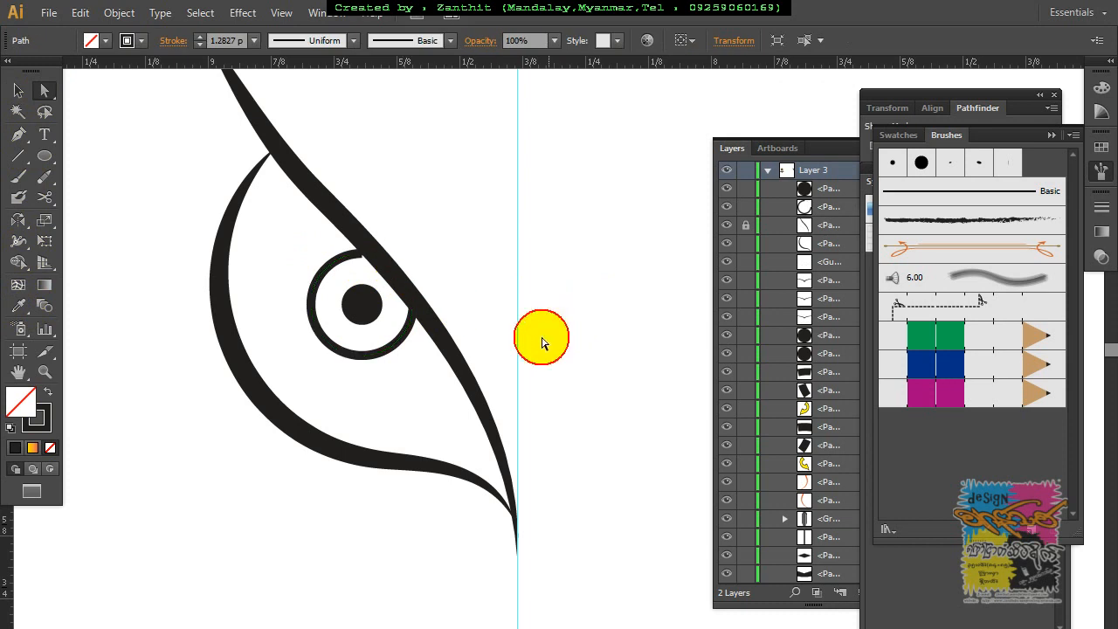
# Step: Add an anchor point to the iris circle beneath the brow curve and delete the circle's segment from there to its brow-side anchor
pyautogui.click(361, 255)
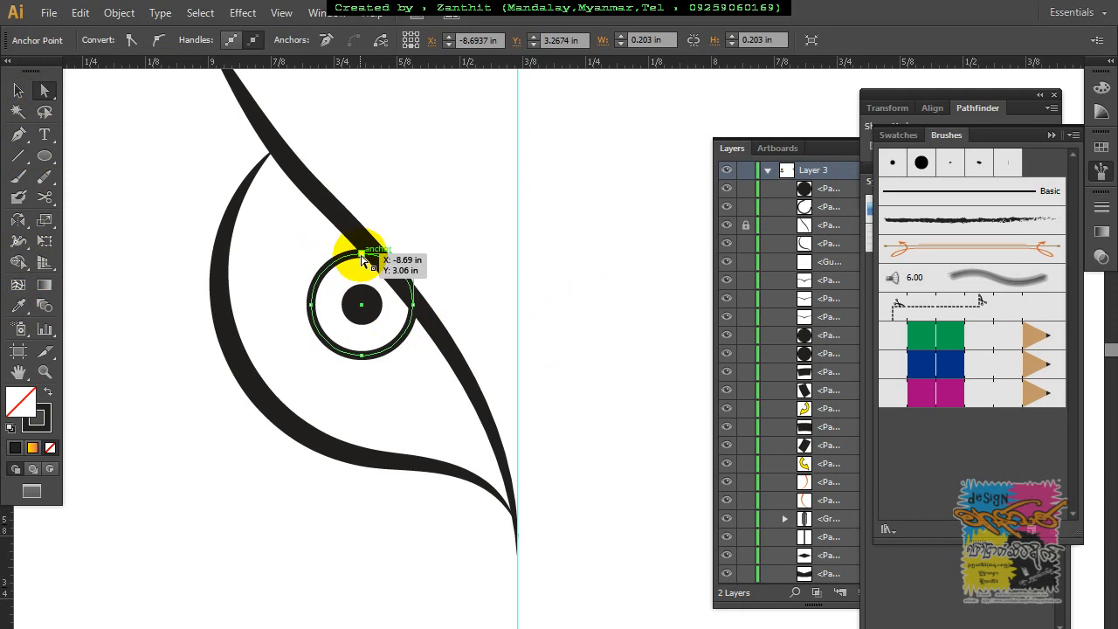
pyautogui.moveTo(200, 237); pyautogui.dragTo(466, 407)
pyautogui.moveTo(550, 369); pyautogui.dragTo(242, 501)
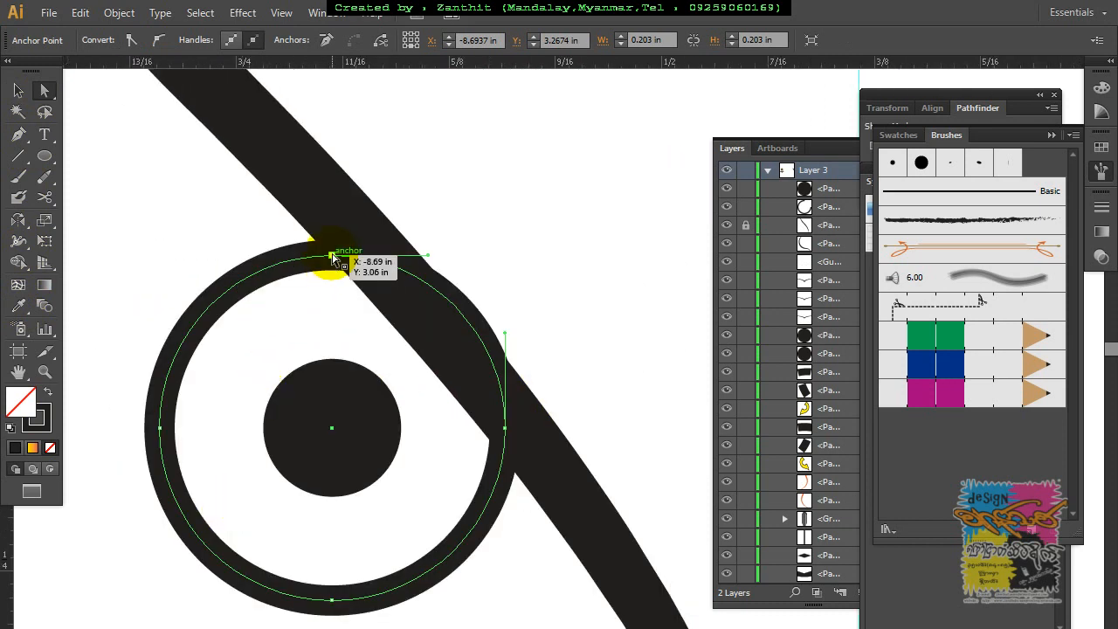
pyautogui.click(18, 133)
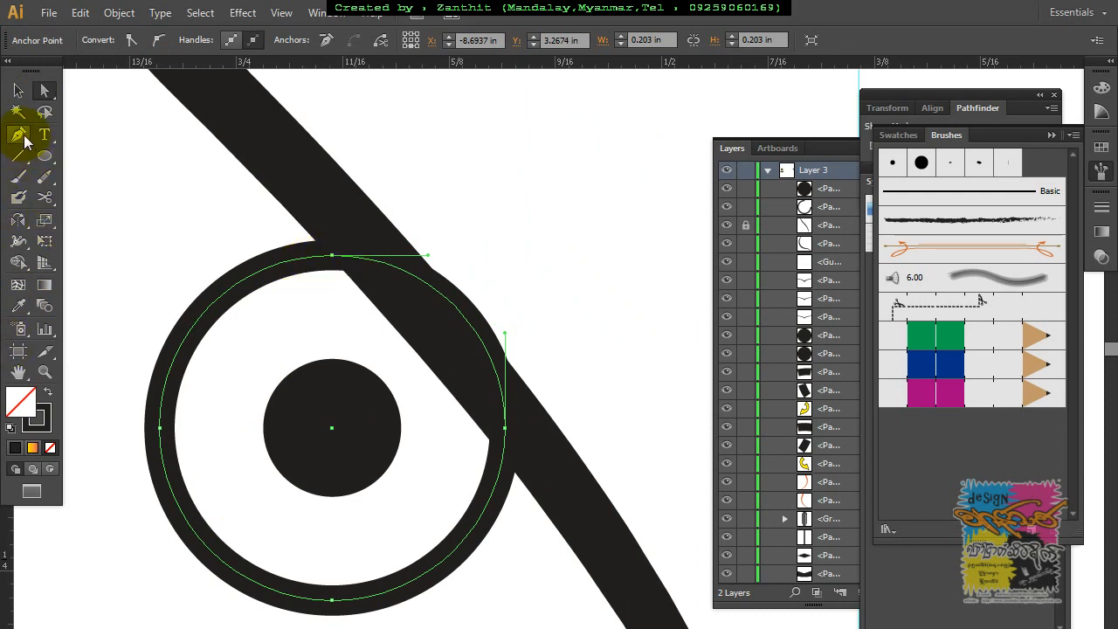
pyautogui.click(378, 266)
pyautogui.click(45, 90)
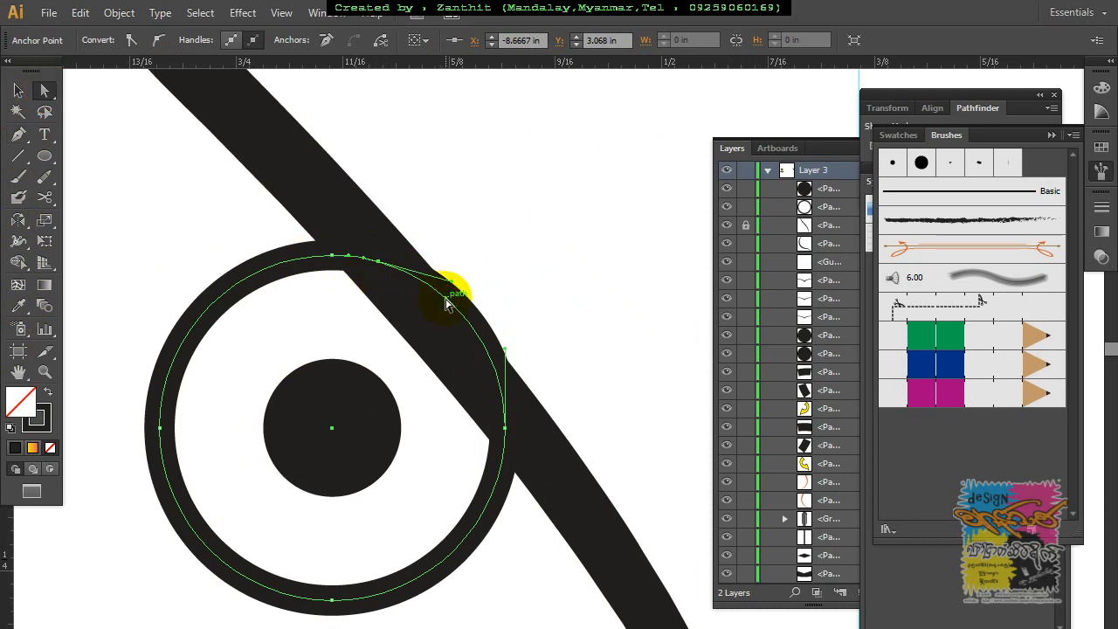
pyautogui.click(174, 239)
pyautogui.click(428, 300)
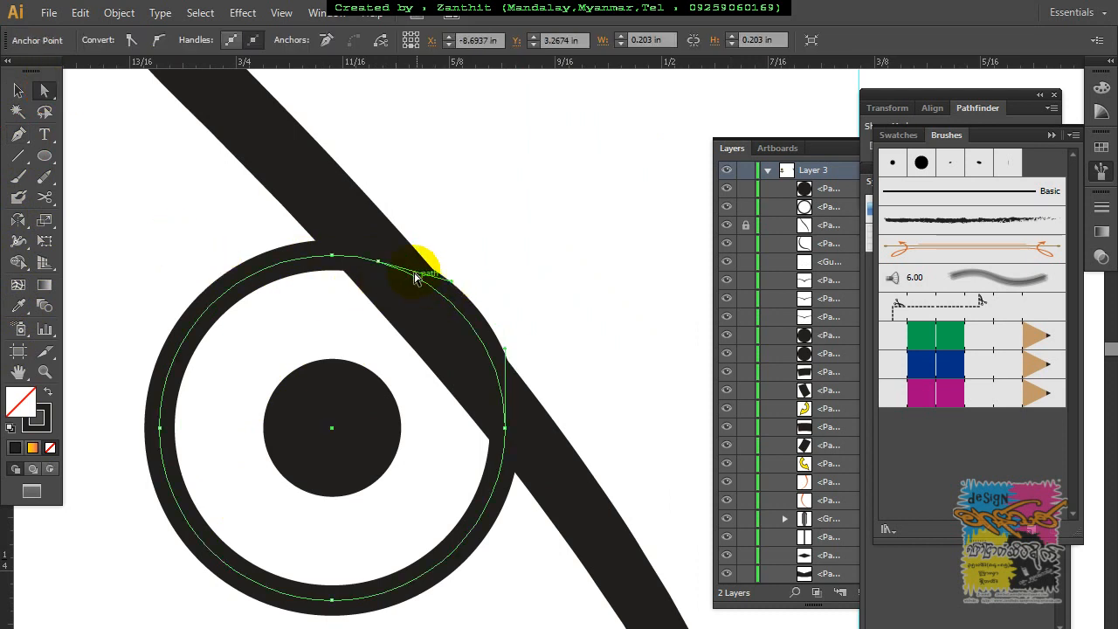
pyautogui.click(487, 359)
pyautogui.press('Delete')
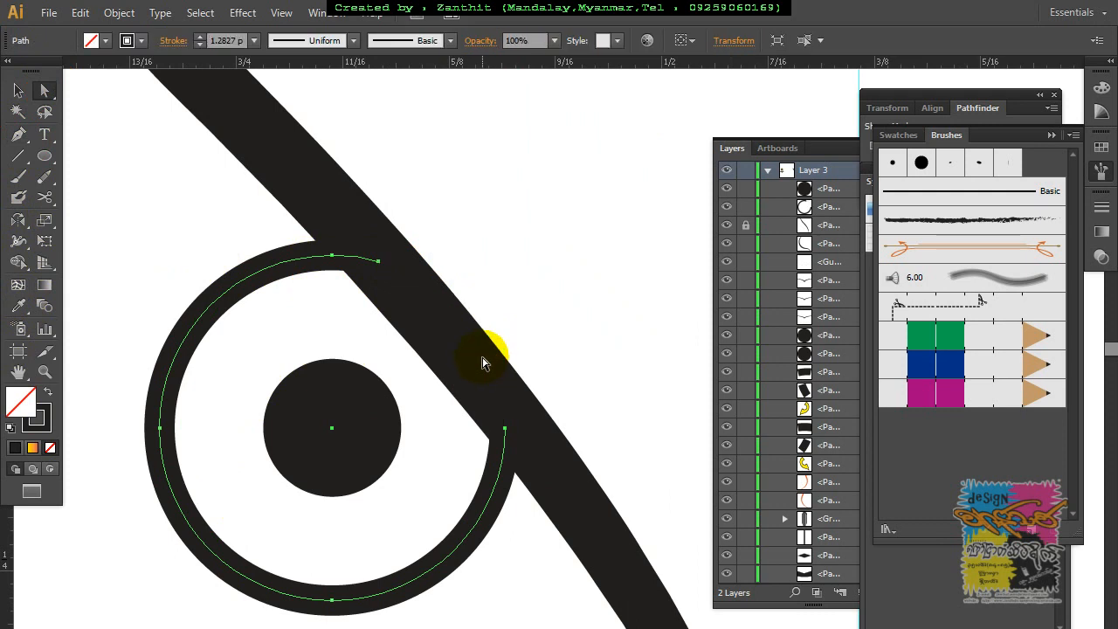
pyautogui.click(19, 89)
pyautogui.click(550, 187)
pyautogui.hotkey('ctrl', '-')
pyautogui.hotkey('ctrl', '-')
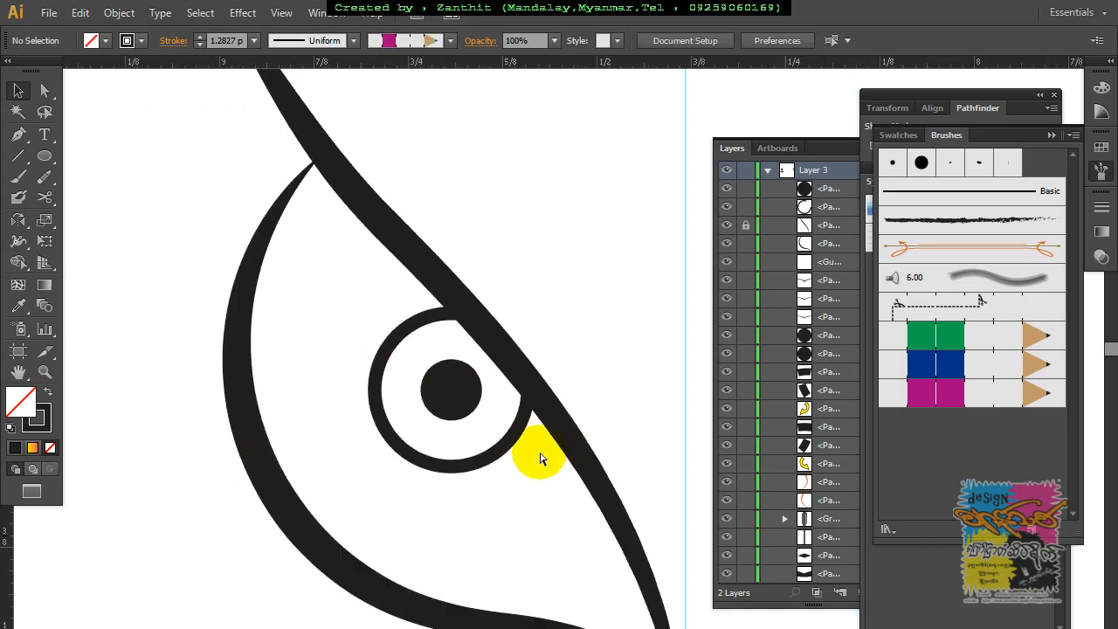
pyautogui.hotkey('ctrl', '-')
pyautogui.hotkey('ctrl', '-')
pyautogui.hotkey('ctrl', '-')
pyautogui.moveTo(533, 489); pyautogui.dragTo(442, 426)
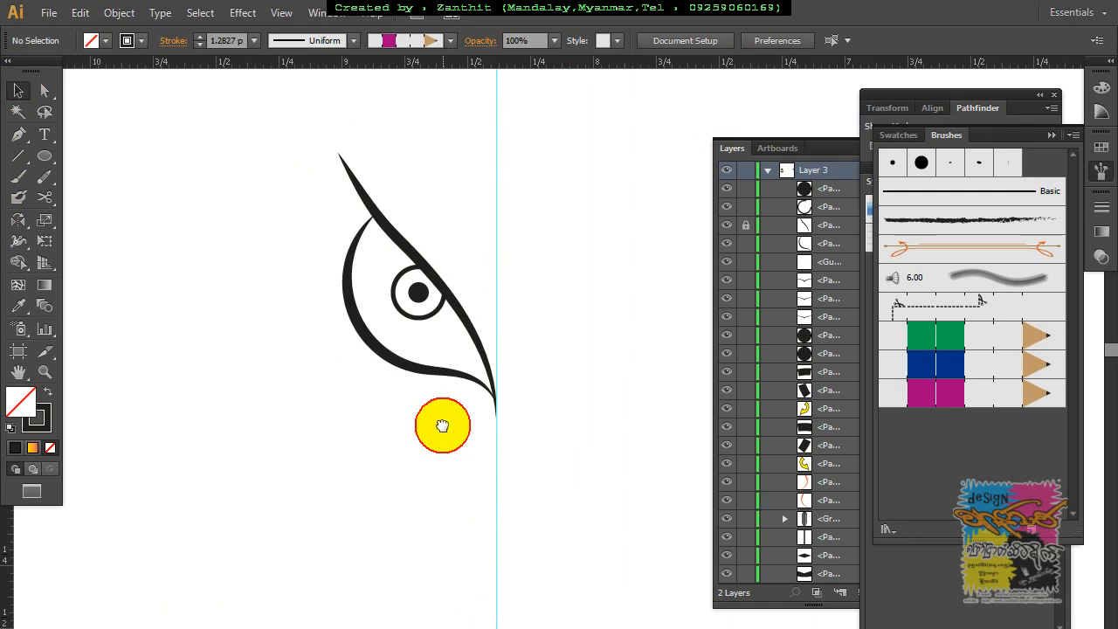
pyautogui.moveTo(282, 119); pyautogui.dragTo(423, 409)
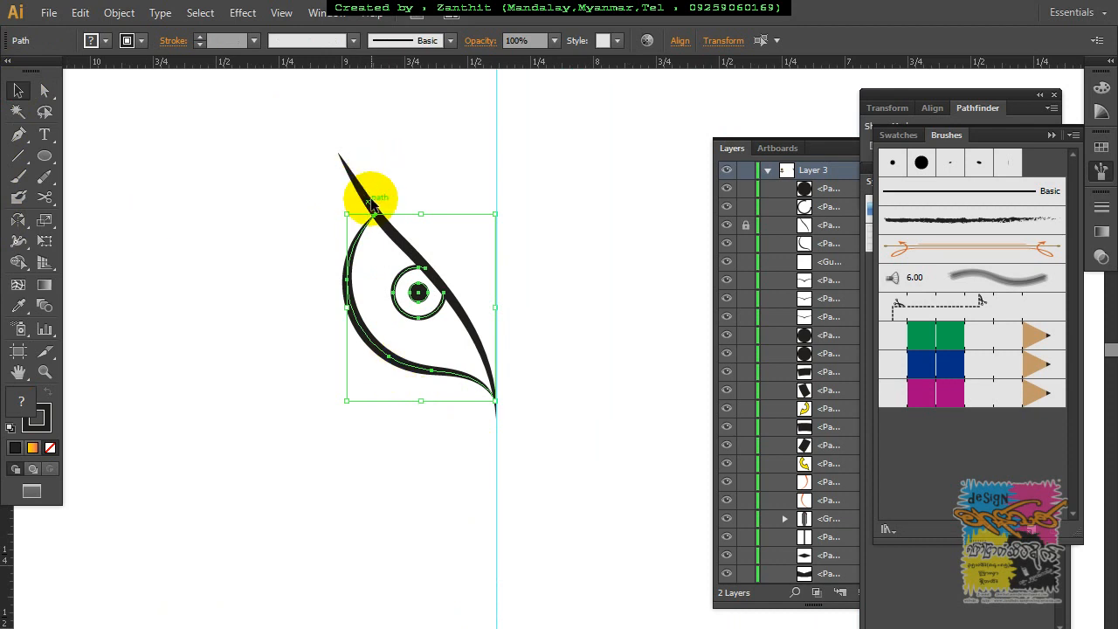
pyautogui.click(379, 469)
pyautogui.moveTo(292, 80); pyautogui.dragTo(461, 482)
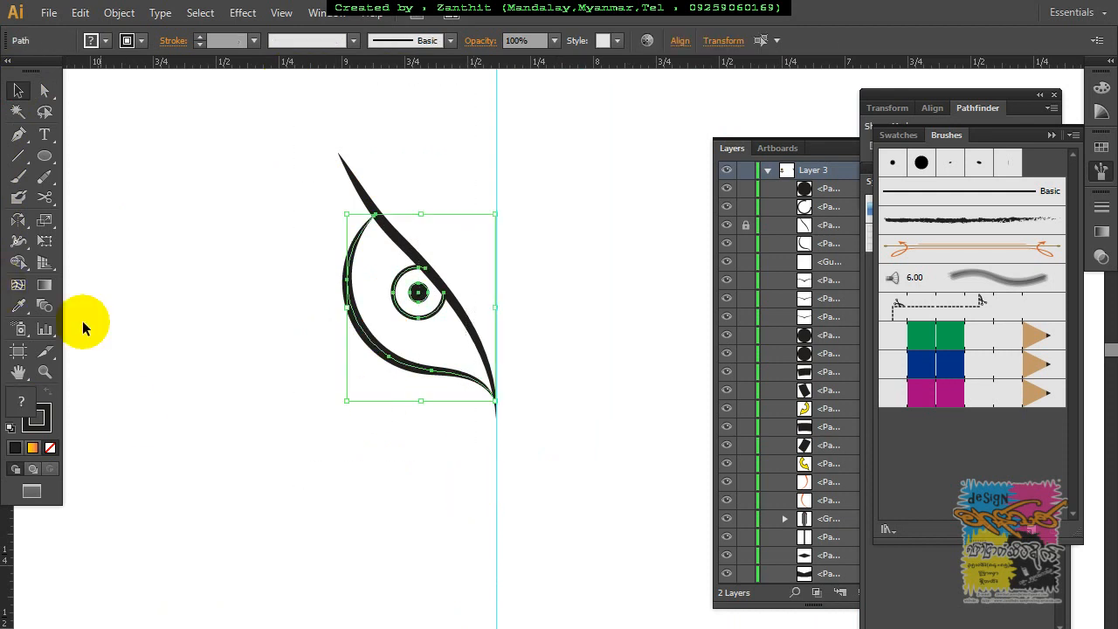
pyautogui.click(20, 224)
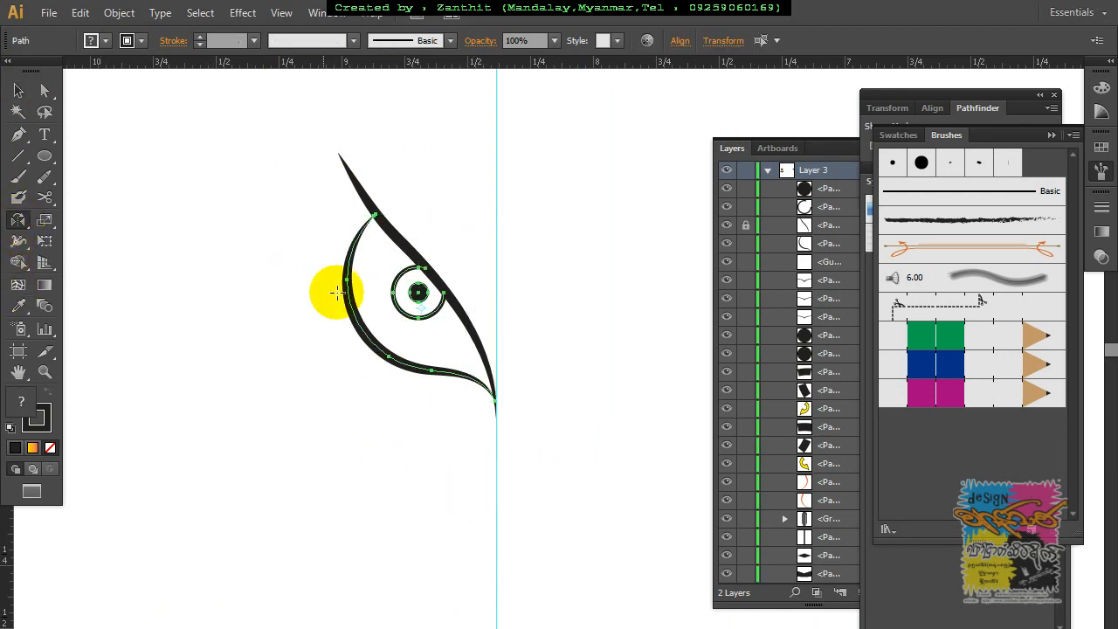
pyautogui.keyDown('alt'); pyautogui.click(496, 316); pyautogui.keyUp('alt')
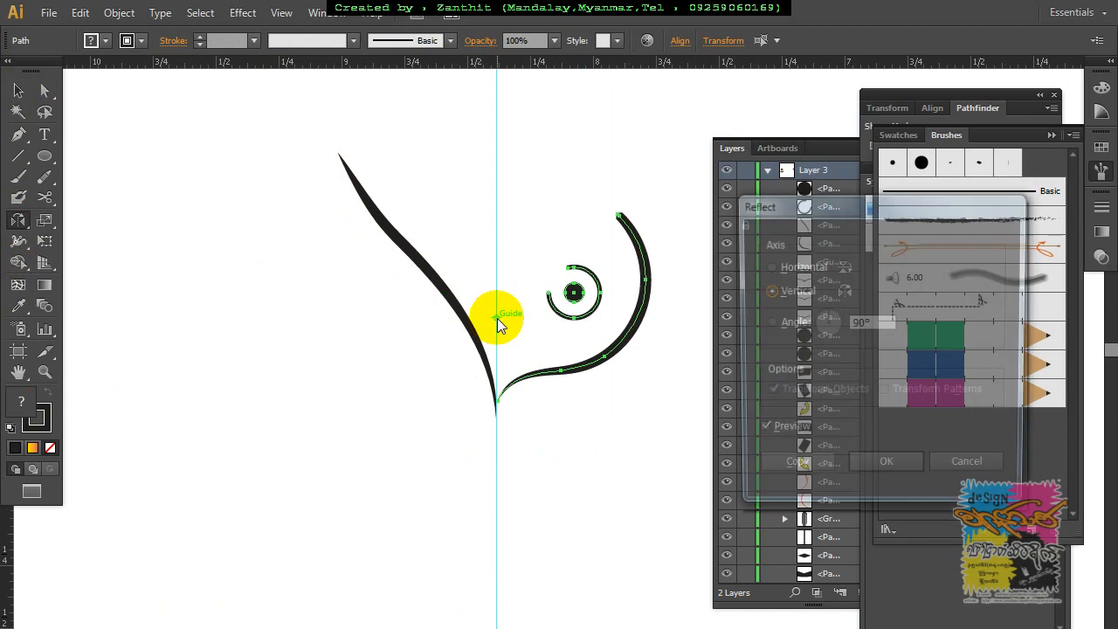
pyautogui.click(956, 471)
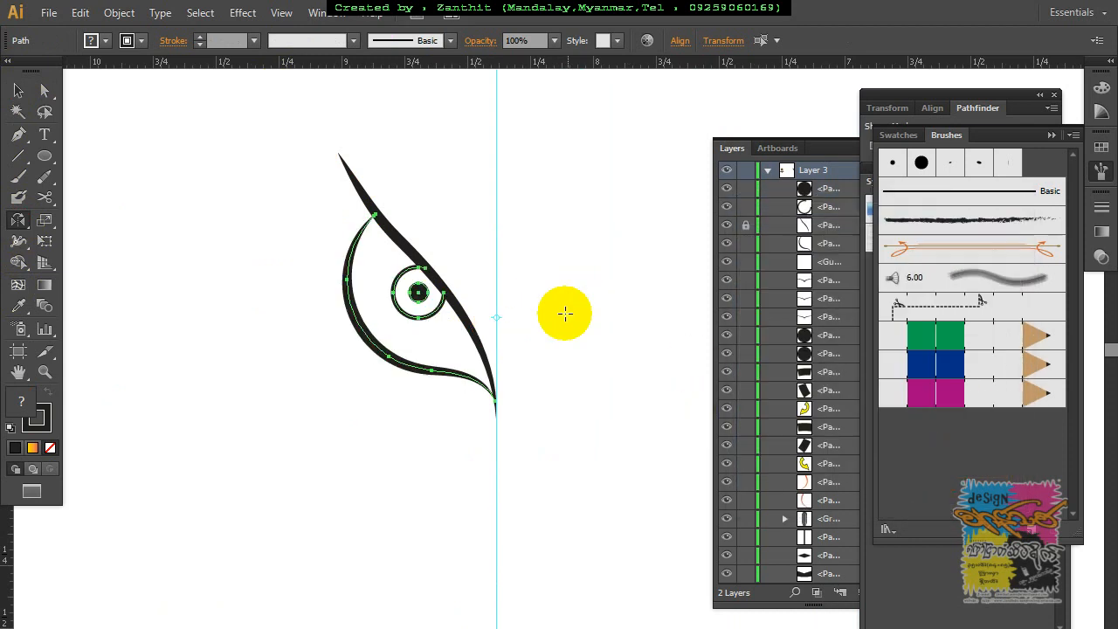
# Step: Unlock all objects and reflect a copy of the whole left eye, brow included, across the centre guide on the vertical axis
pyautogui.click(18, 91)
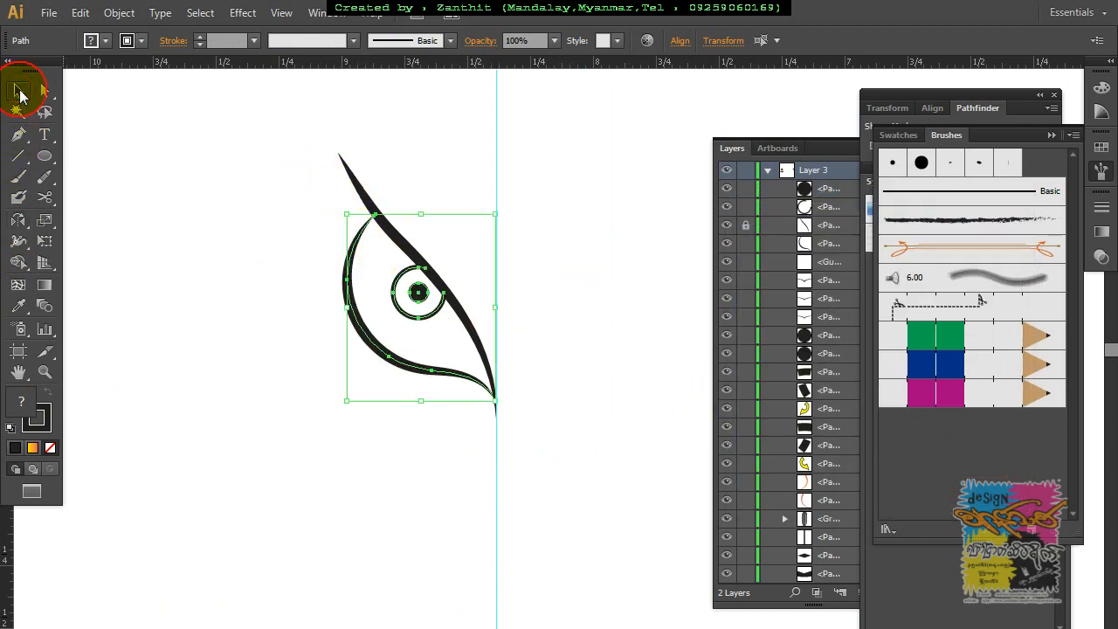
pyautogui.click(119, 12)
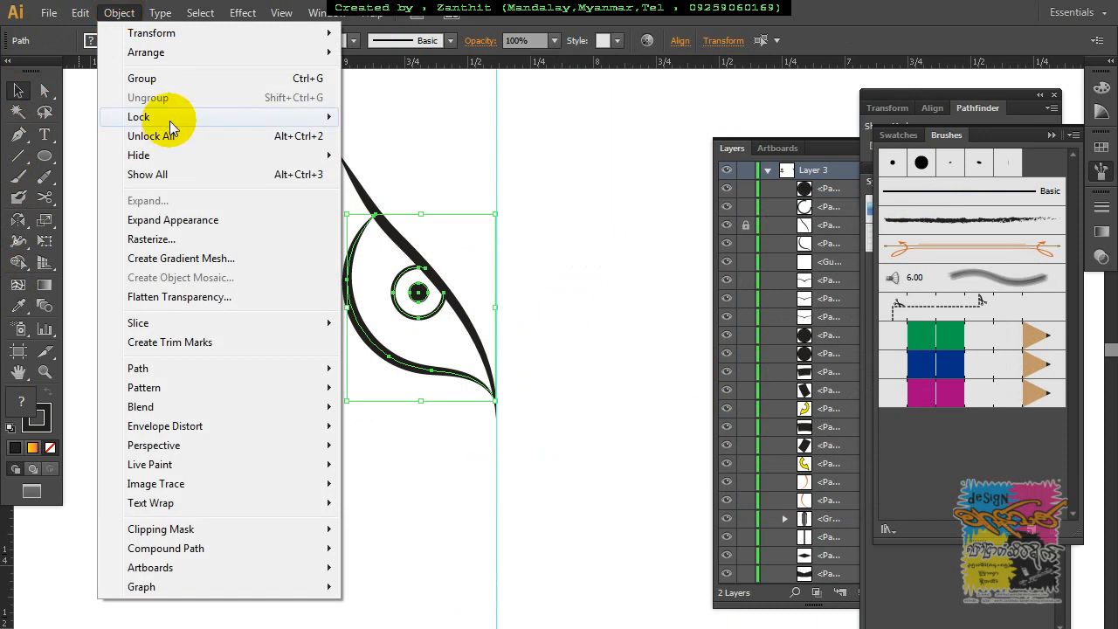
pyautogui.click(169, 135)
pyautogui.moveTo(262, 119); pyautogui.dragTo(451, 412)
pyautogui.click(18, 219)
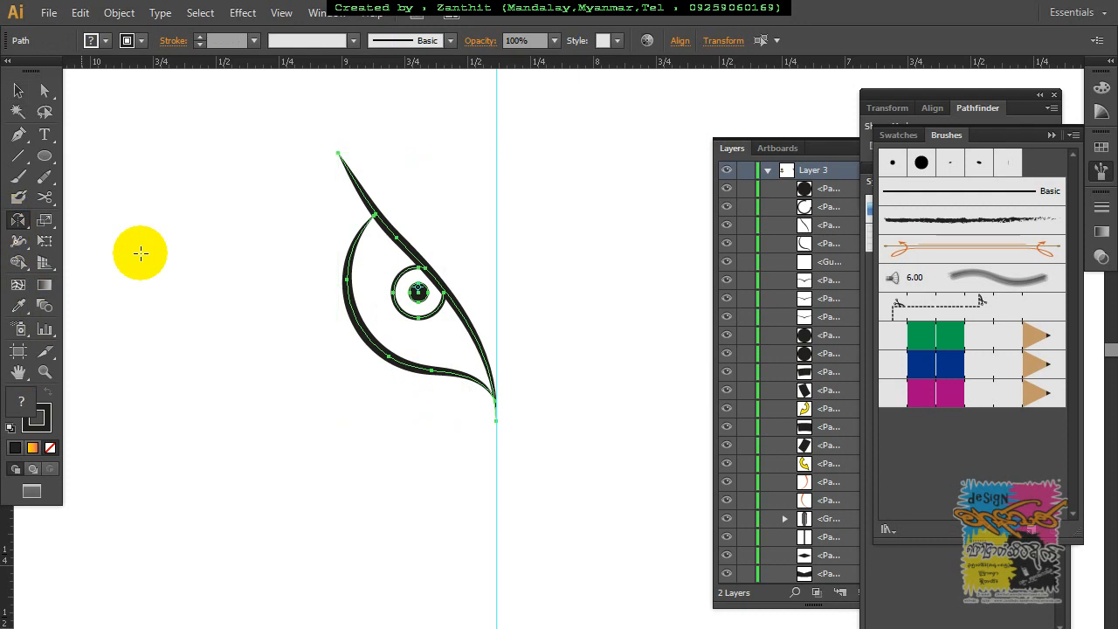
pyautogui.keyDown('alt'); pyautogui.click(499, 311); pyautogui.keyUp('alt')
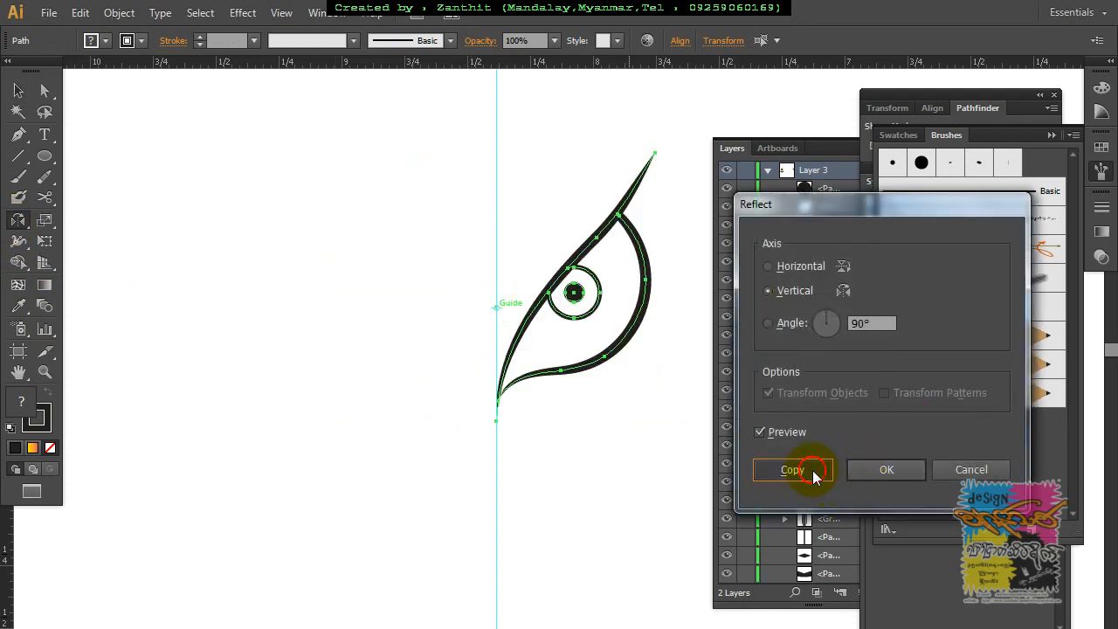
pyautogui.click(793, 469)
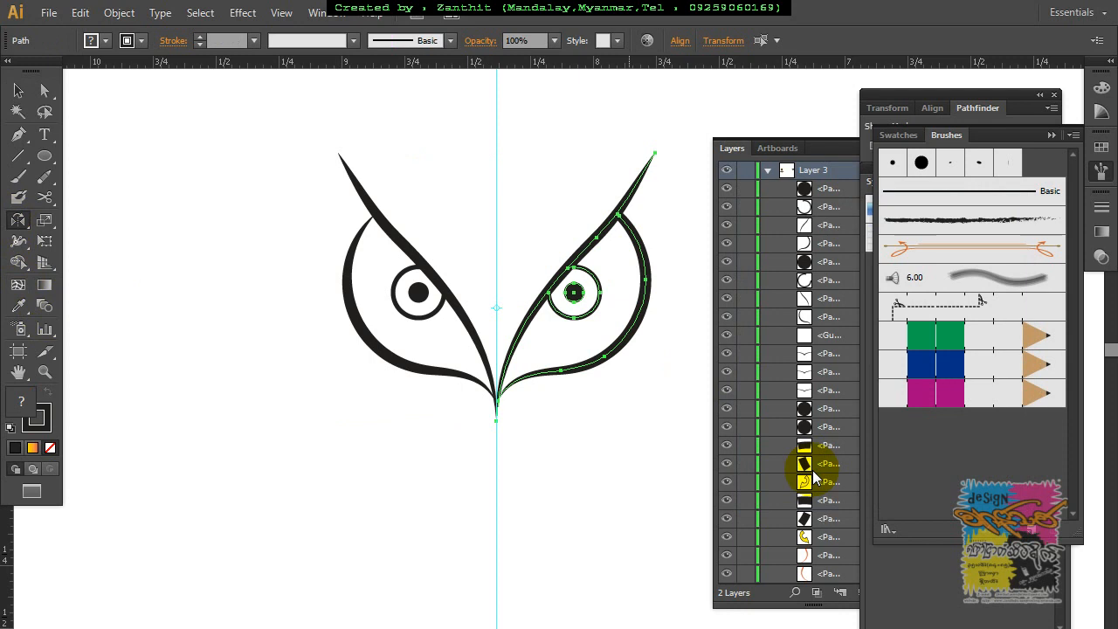
pyautogui.click(17, 91)
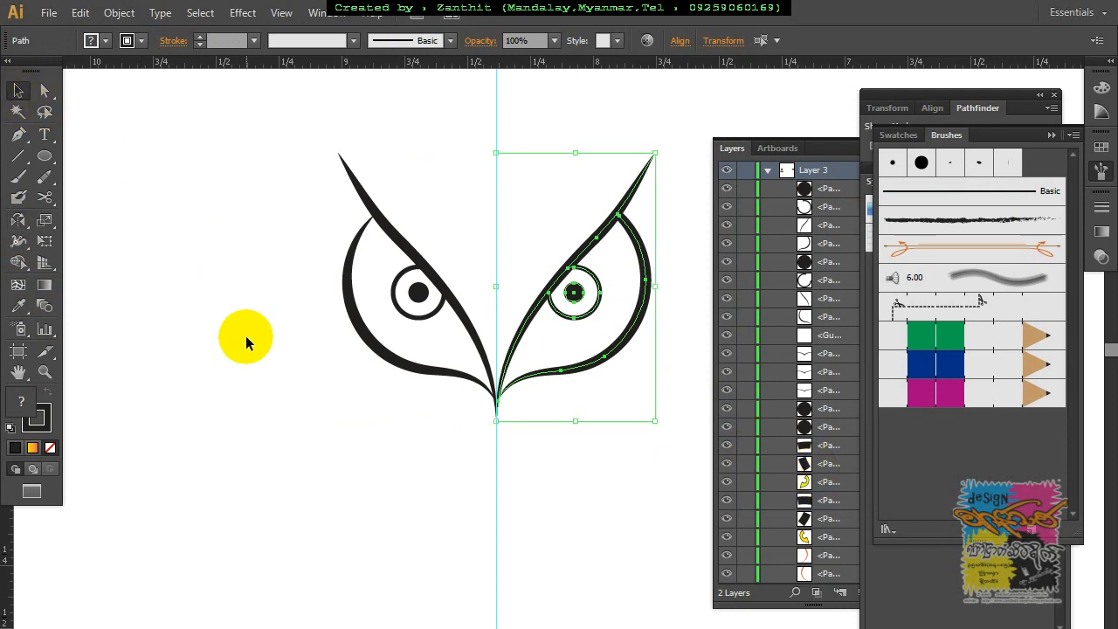
pyautogui.click(251, 376)
# Step: Draw a curved body outline with the Pen tool from beneath the left eye, bulging outward and down to the centre guide
pyautogui.moveTo(501, 466); pyautogui.dragTo(316, 416)
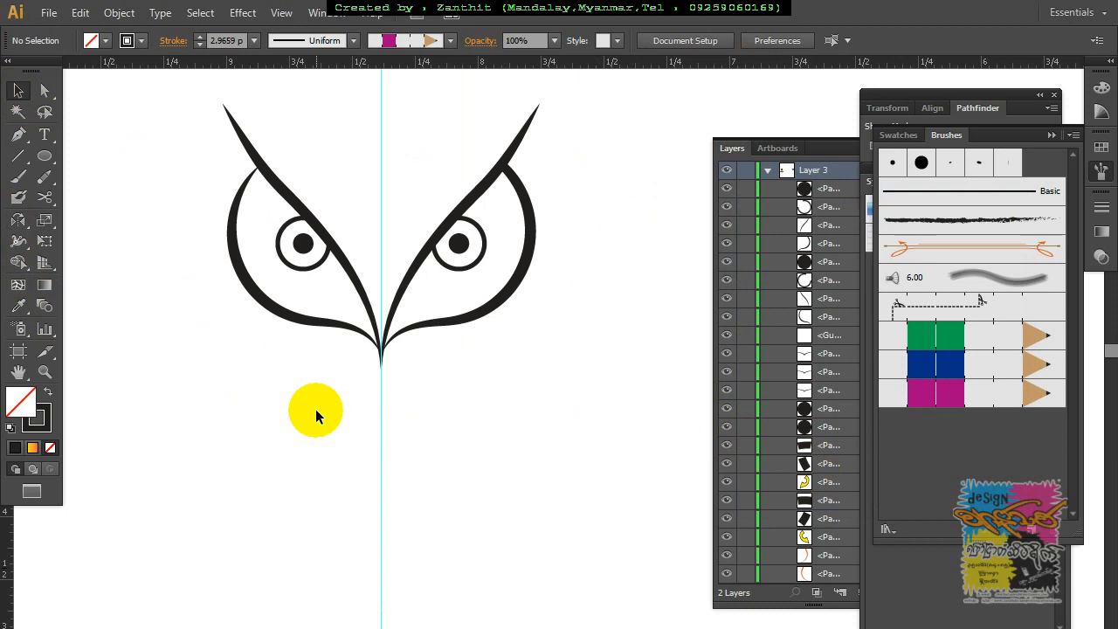
pyautogui.moveTo(315, 409); pyautogui.dragTo(352, 330)
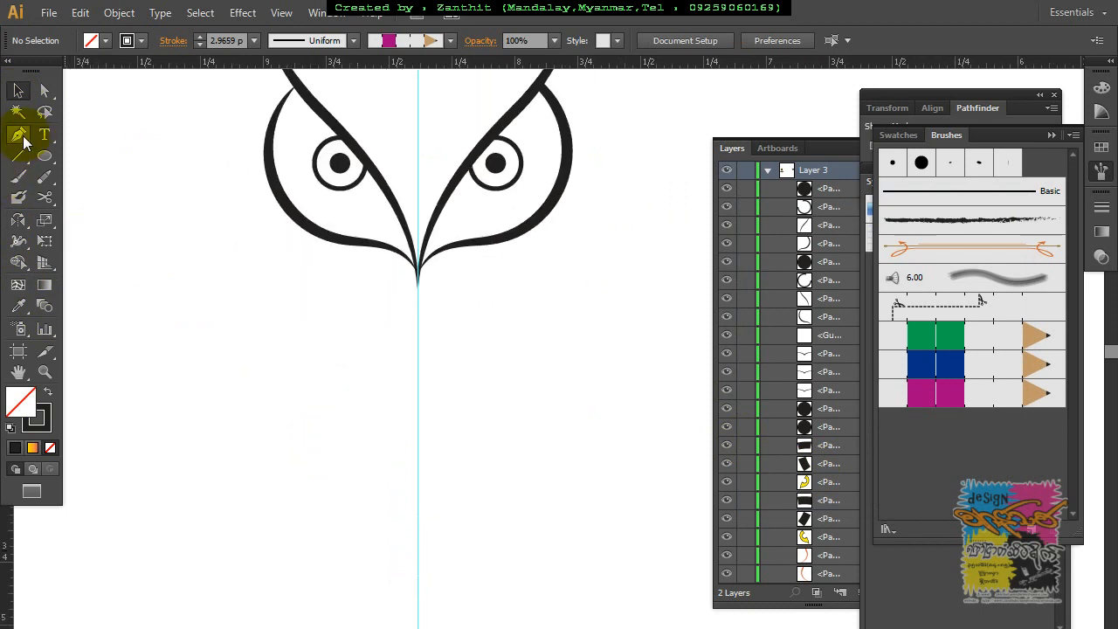
pyautogui.click(24, 140)
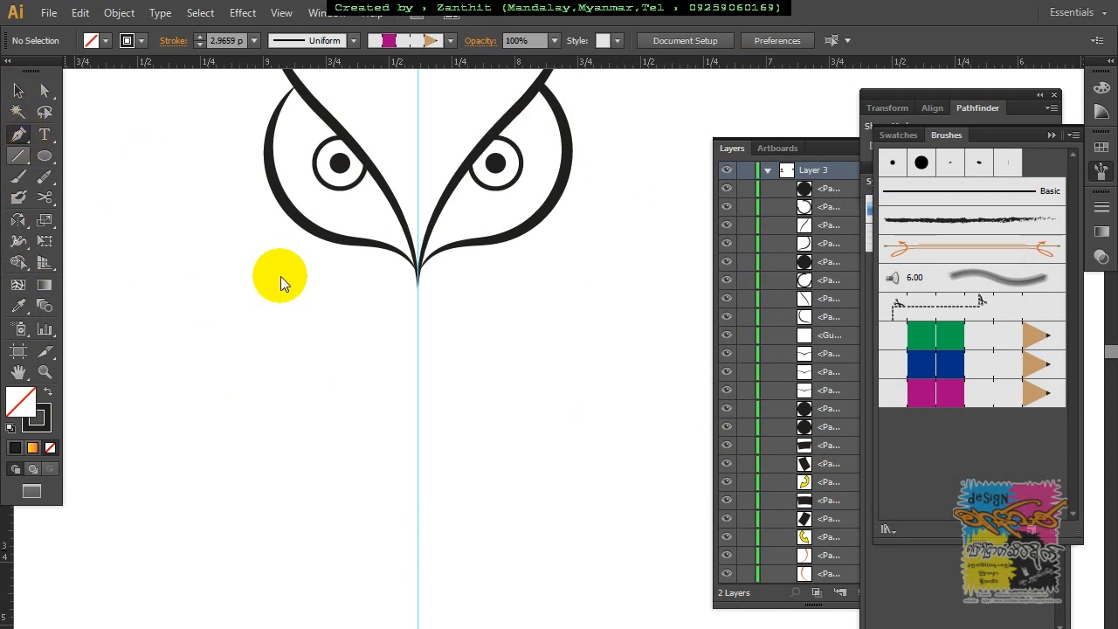
pyautogui.click(303, 234)
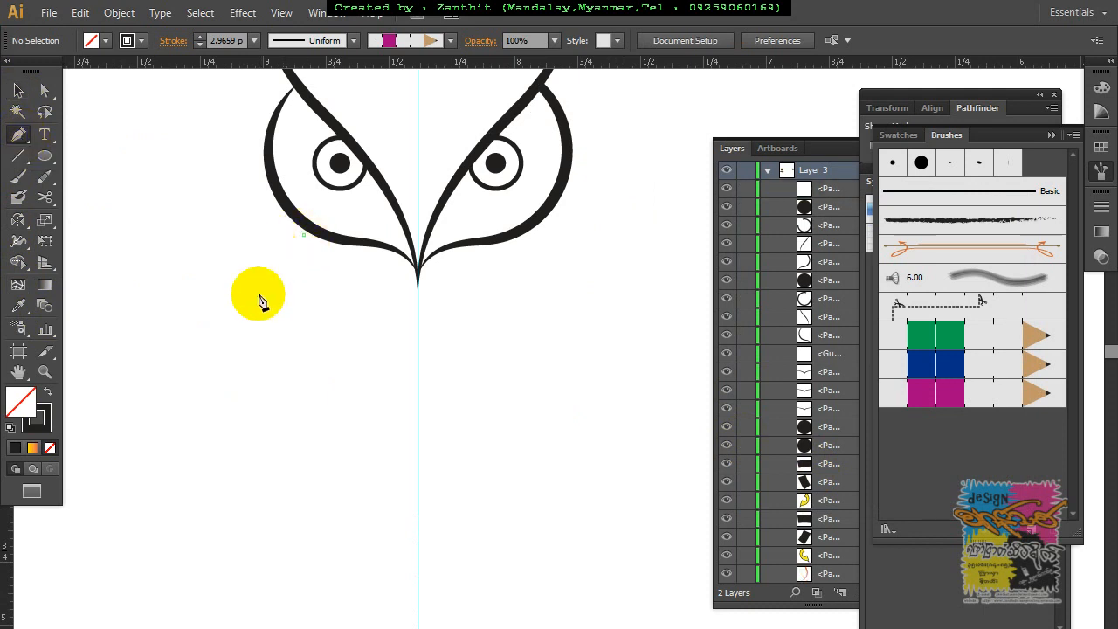
pyautogui.moveTo(289, 420)
pyautogui.mouseDown()
pyautogui.moveTo(365, 536)
pyautogui.moveTo(361, 491)
pyautogui.moveTo(326, 469)
pyautogui.mouseUp()
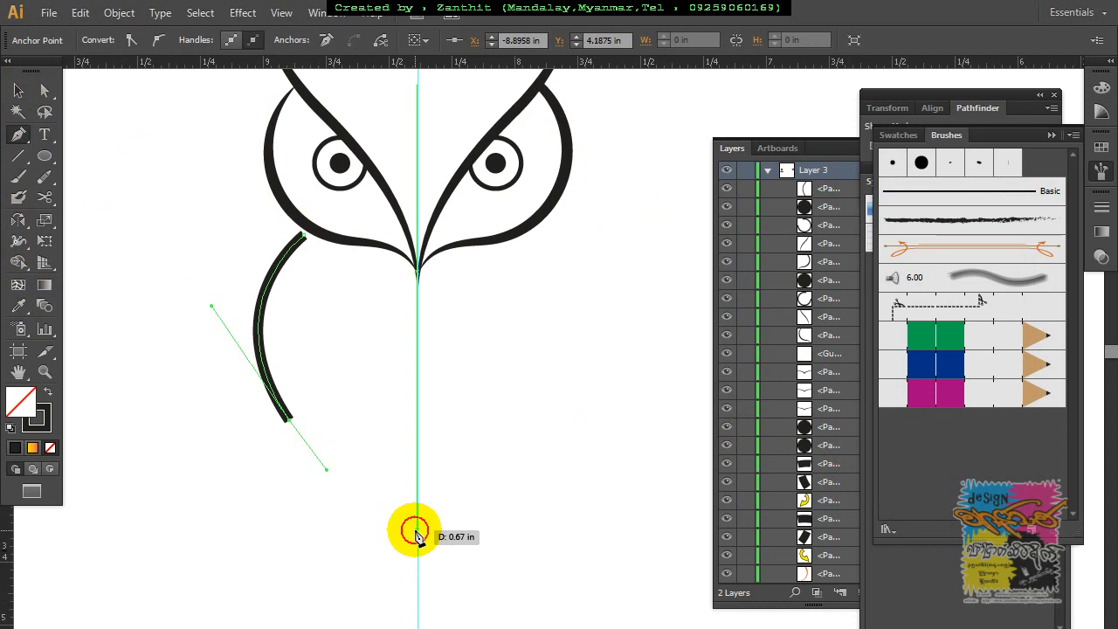
pyautogui.click(415, 529)
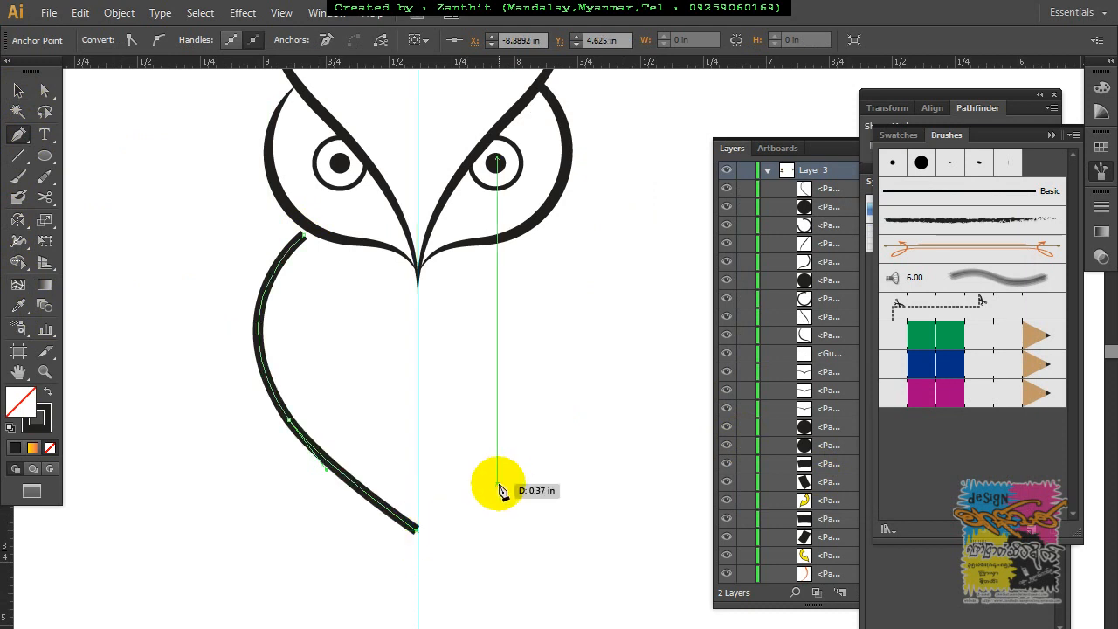
# Step: Reshape the body outline with the Pencil tool into a rounder, smoother curve ending at the centre guide
pyautogui.hotkey('ctrl', '-')
pyautogui.moveTo(481, 399); pyautogui.dragTo(474, 414)
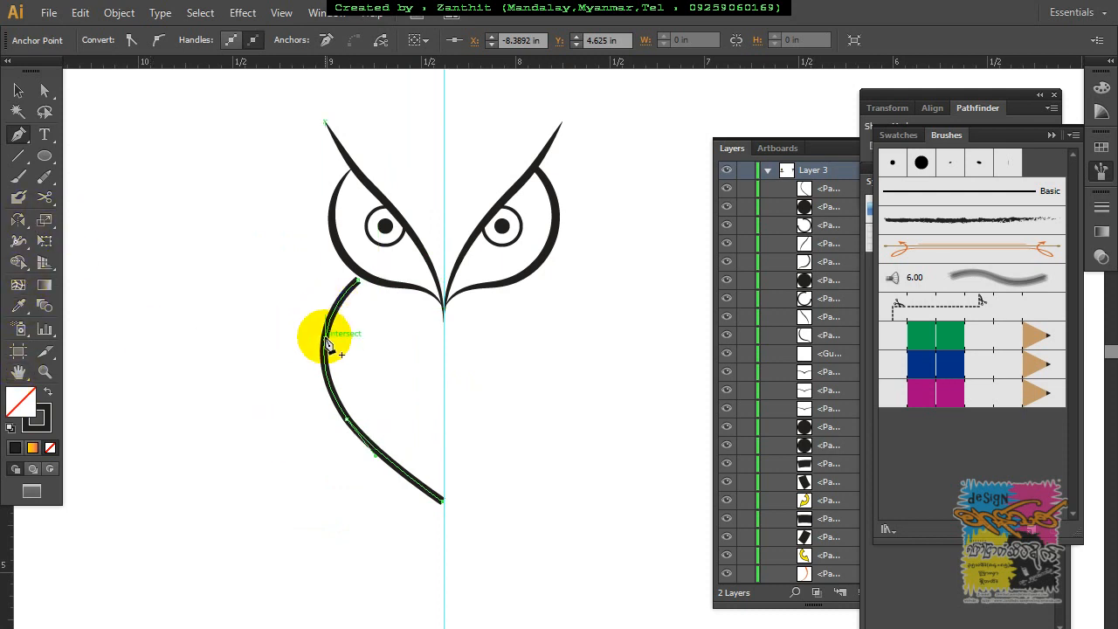
pyautogui.click(46, 184)
pyautogui.moveTo(334, 326); pyautogui.dragTo(337, 423)
pyautogui.moveTo(327, 331); pyautogui.dragTo(370, 449)
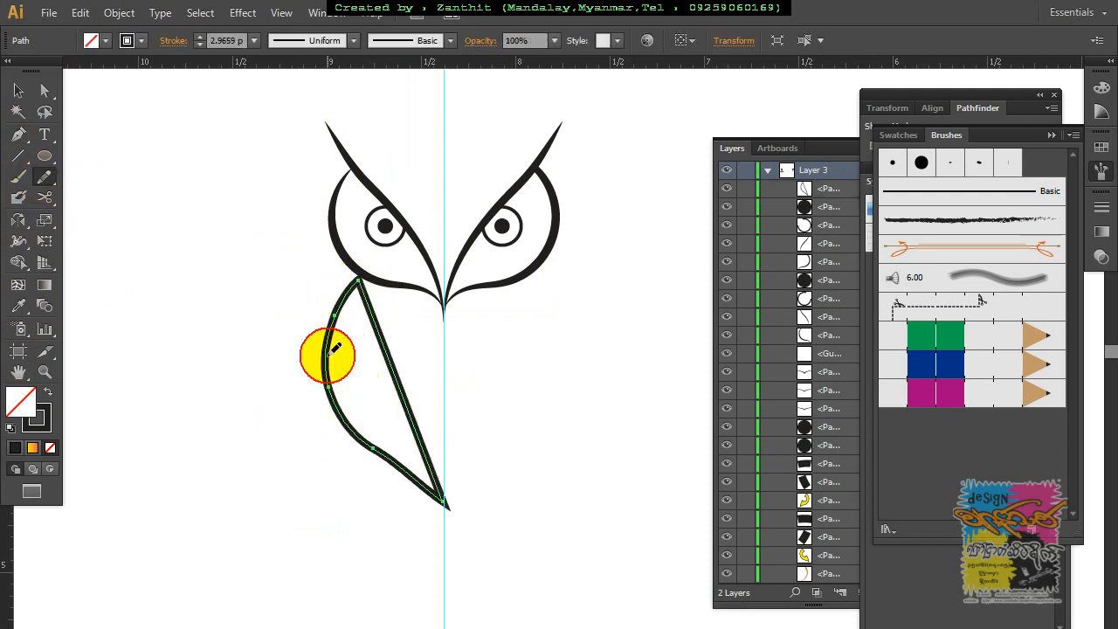
pyautogui.hotkey('ctrl', 'z')
pyautogui.moveTo(328, 385)
pyautogui.mouseDown()
pyautogui.moveTo(365, 455)
pyautogui.moveTo(404, 474)
pyautogui.mouseUp()
pyautogui.moveTo(331, 351)
pyautogui.mouseDown()
pyautogui.moveTo(392, 505)
pyautogui.moveTo(322, 384)
pyautogui.moveTo(347, 447)
pyautogui.moveTo(379, 465)
pyautogui.mouseUp()
pyautogui.moveTo(331, 419); pyautogui.dragTo(379, 463)
pyautogui.moveTo(329, 370)
pyautogui.mouseDown()
pyautogui.moveTo(389, 459)
pyautogui.moveTo(337, 412)
pyautogui.moveTo(424, 501)
pyautogui.moveTo(368, 426)
pyautogui.moveTo(460, 515)
pyautogui.mouseUp()
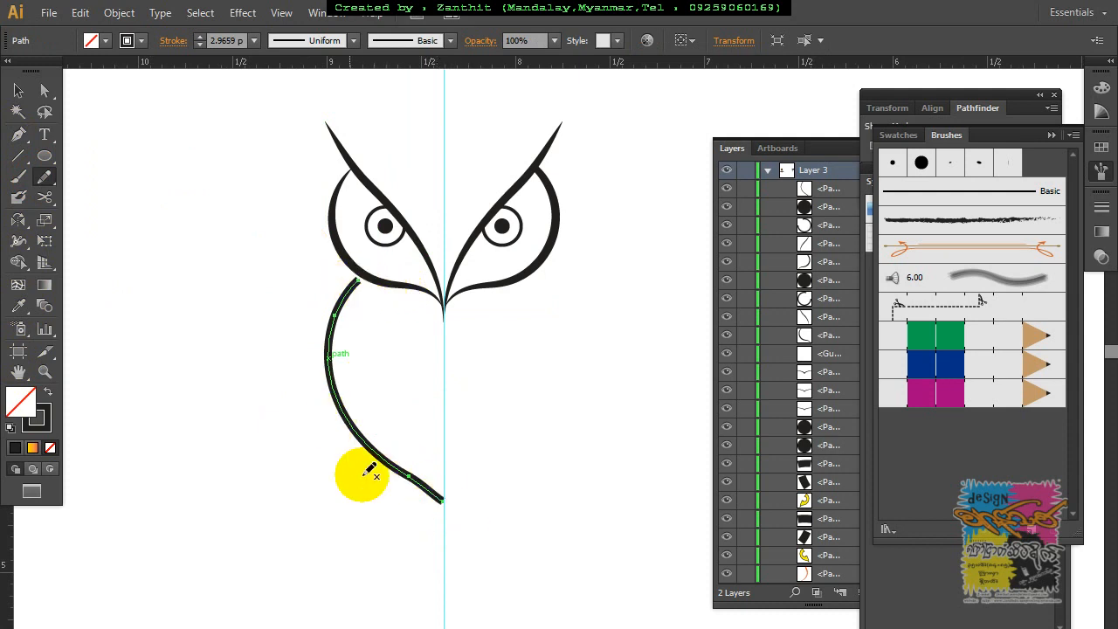
pyautogui.moveTo(410, 460); pyautogui.dragTo(419, 496)
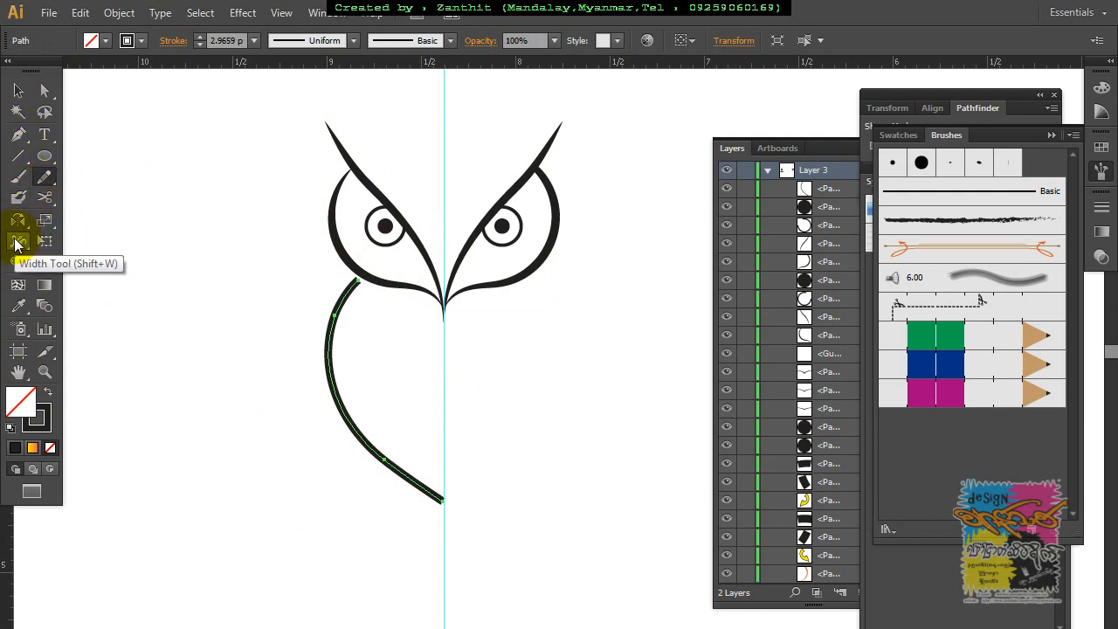
# Step: Give the body outline's stroke round caps and check its upper end against the eye outline
pyautogui.click(171, 42)
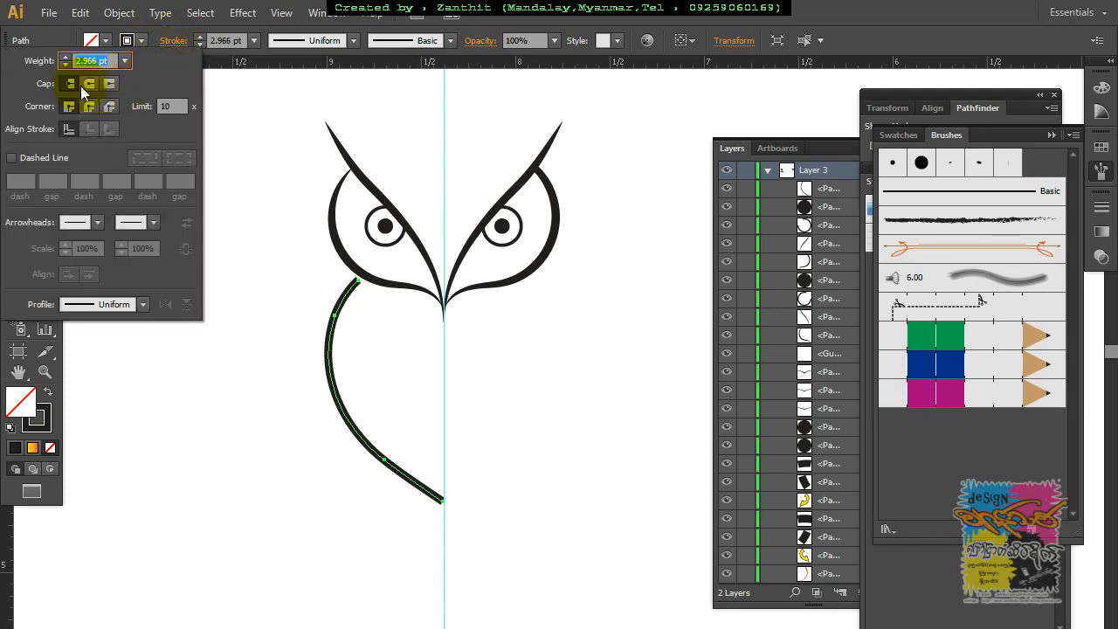
pyautogui.click(87, 84)
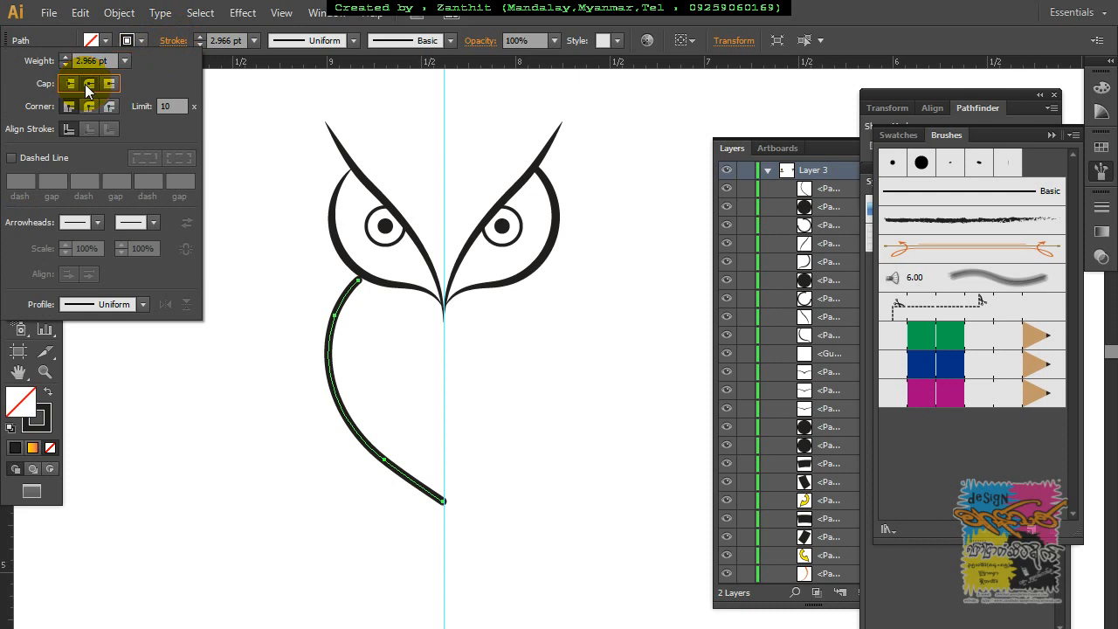
pyautogui.moveTo(332, 259); pyautogui.dragTo(395, 318)
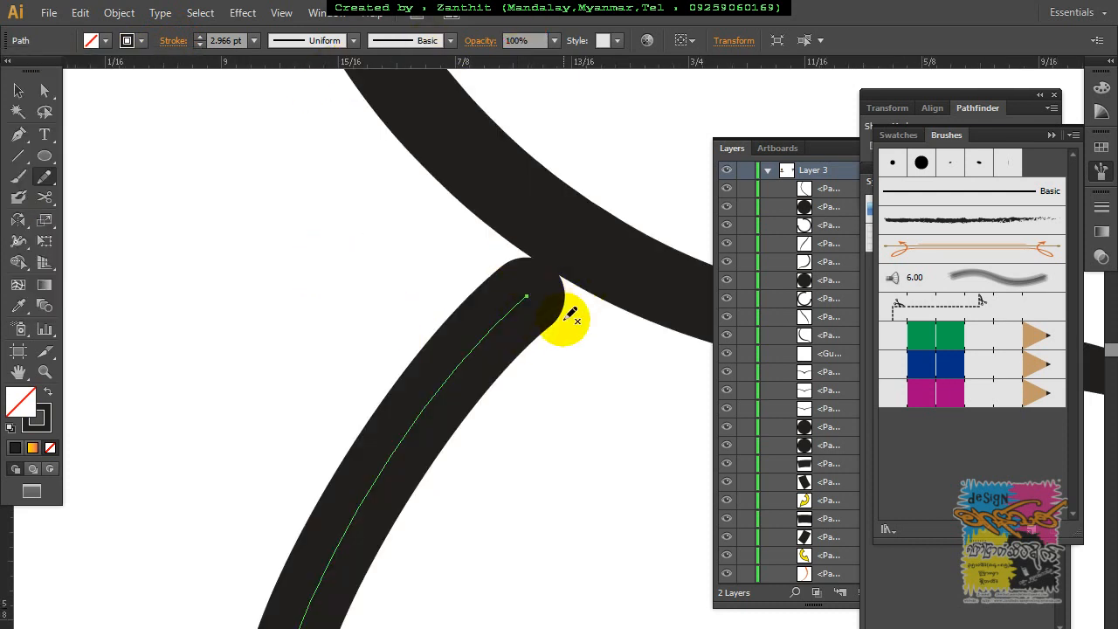
pyautogui.scroll(-6, 562, 315)
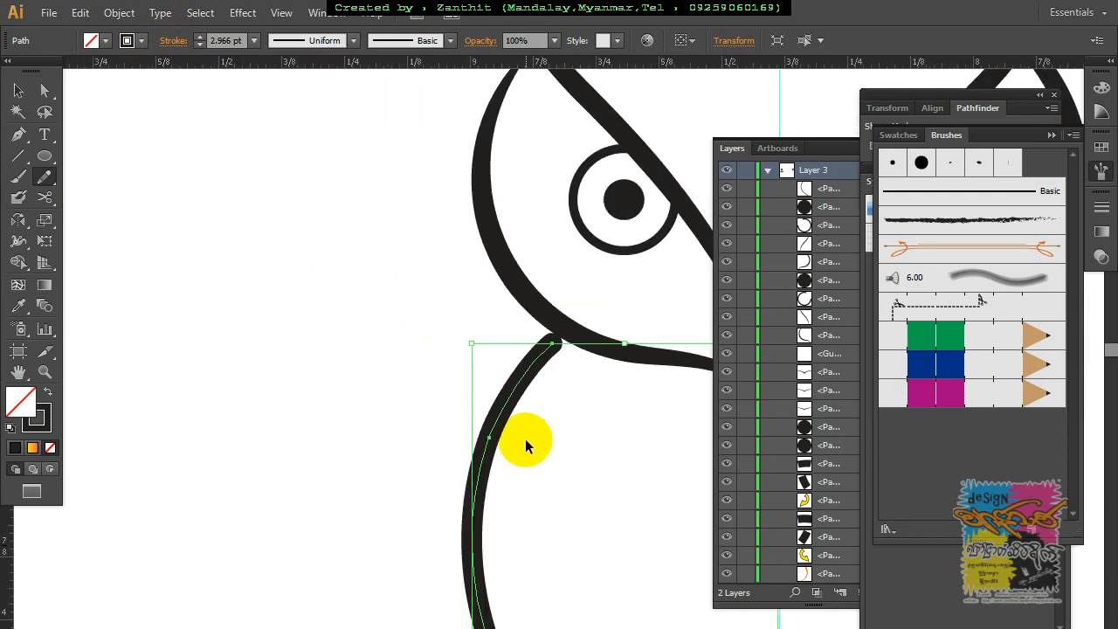
# Step: Taper the body outline with the Width tool, setting its lower end's width to 0 and widening its upper end to about 7.9 pt
pyautogui.moveTo(425, 468)
pyautogui.mouseDown()
pyautogui.moveTo(343, 441)
pyautogui.moveTo(252, 312)
pyautogui.moveTo(250, 332)
pyautogui.mouseUp()
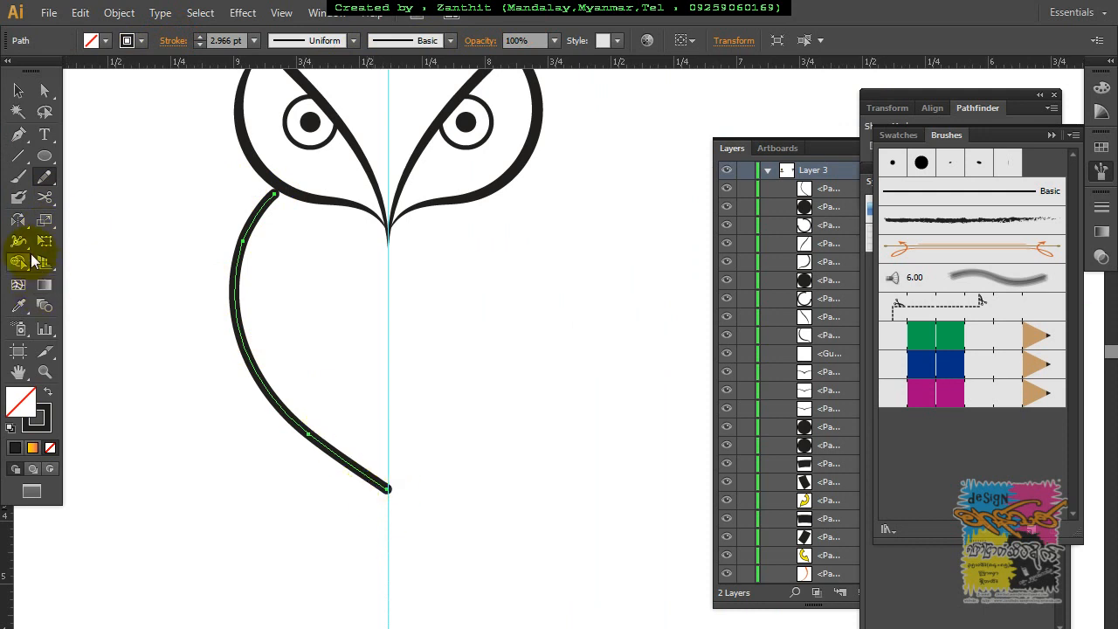
pyautogui.click(21, 243)
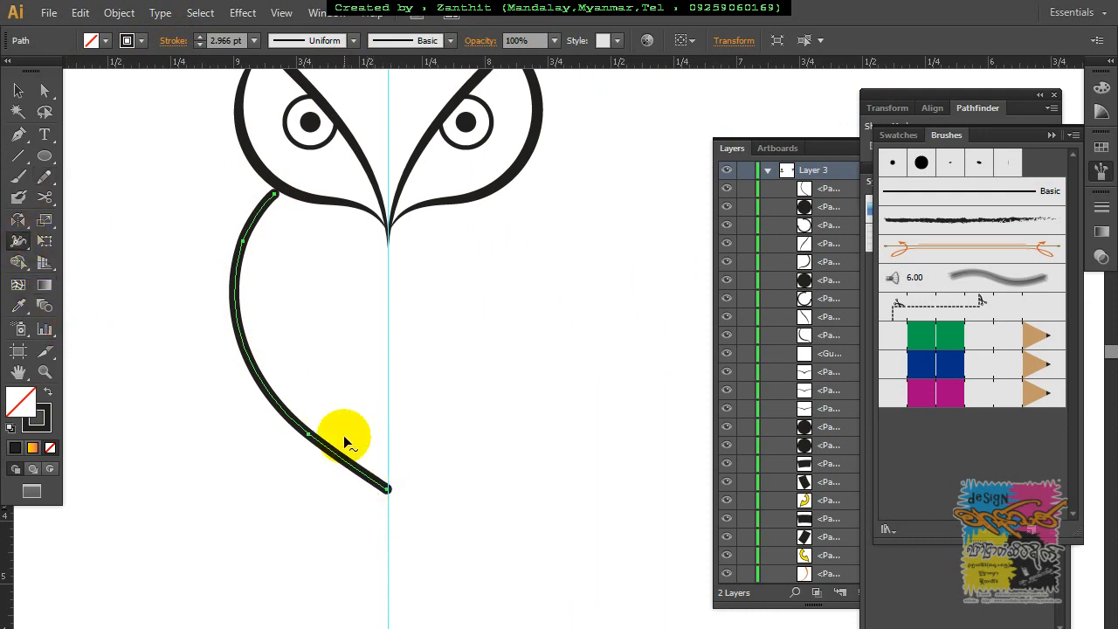
pyautogui.doubleClick(386, 492)
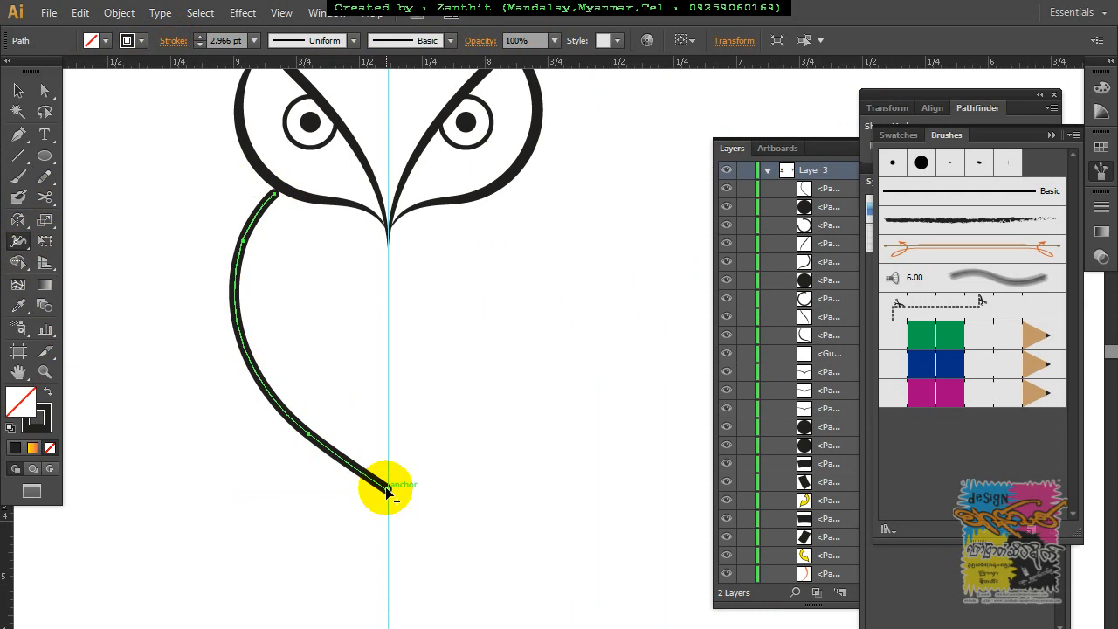
pyautogui.write('0')
pyautogui.click(838, 334)
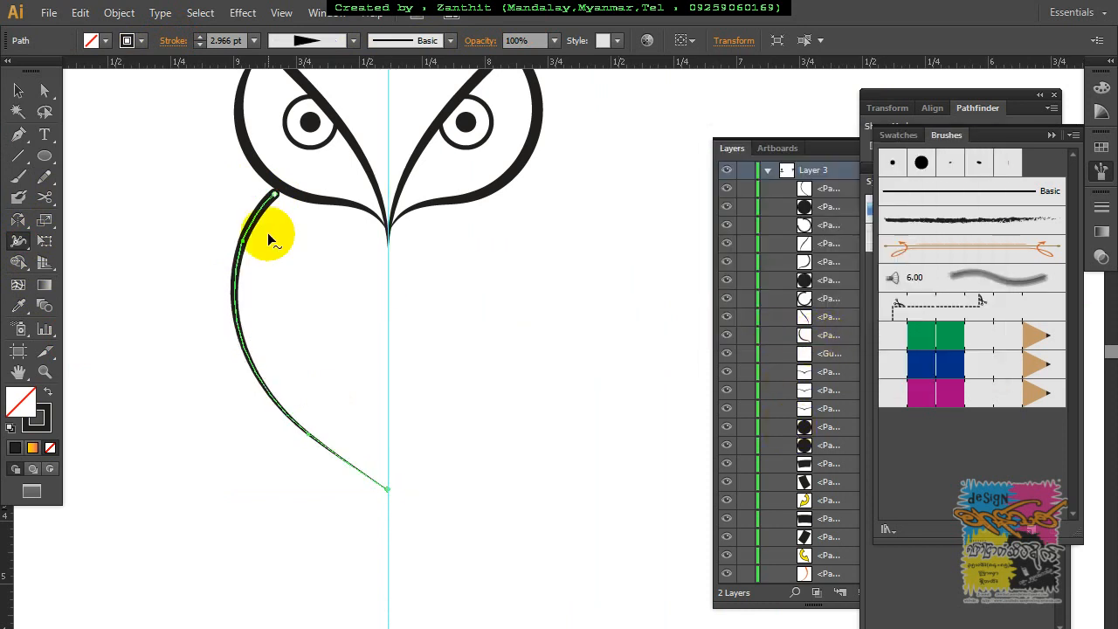
pyautogui.moveTo(277, 203); pyautogui.dragTo(288, 217)
# Step: Shift the body outline slightly down off the left eye's outline and colour its stroke orange
pyautogui.click(18, 90)
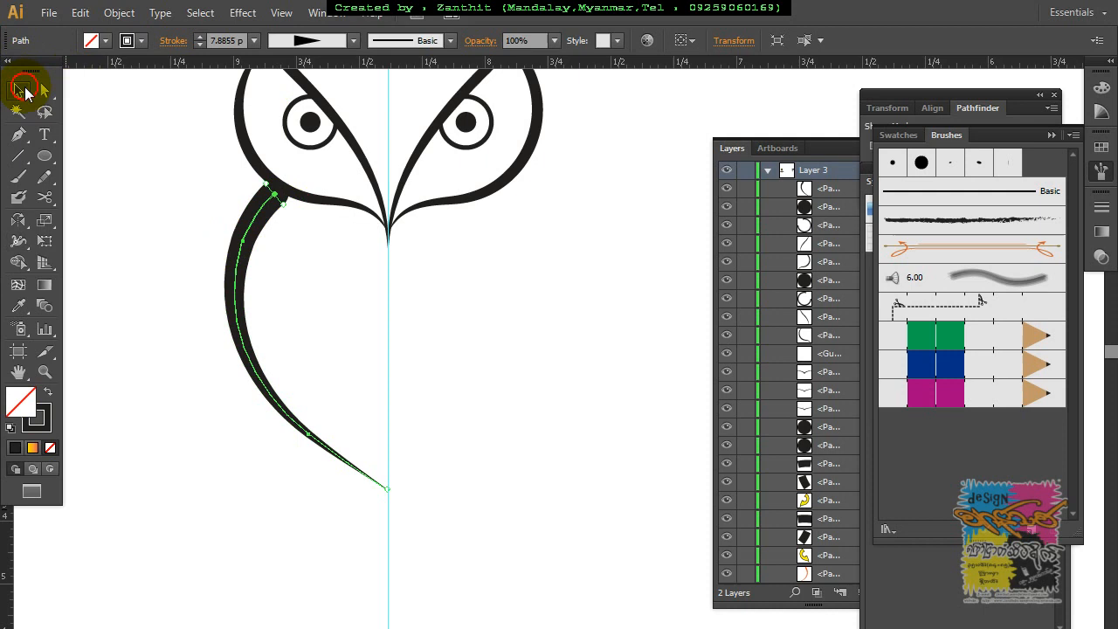
pyautogui.click(123, 237)
pyautogui.moveTo(230, 284); pyautogui.dragTo(234, 301)
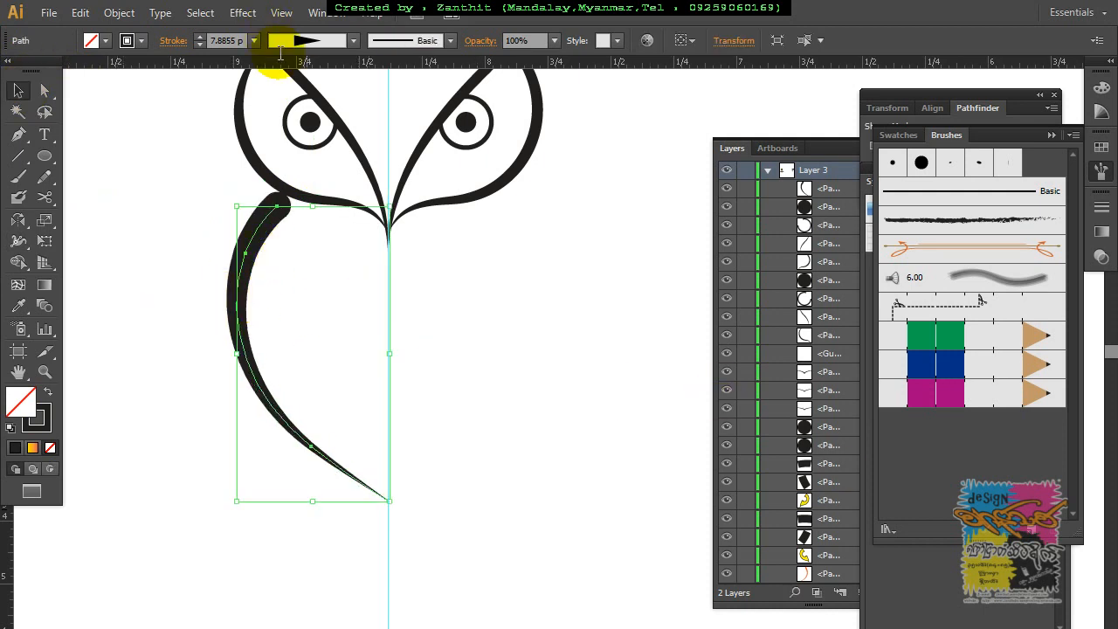
pyautogui.click(140, 41)
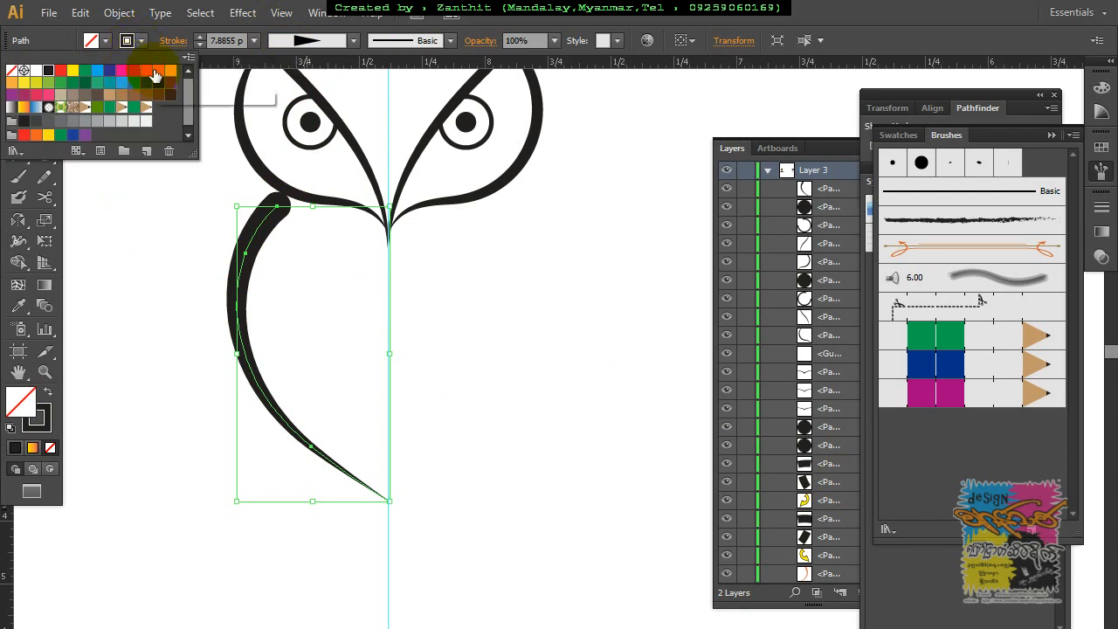
pyautogui.click(158, 76)
pyautogui.click(562, 323)
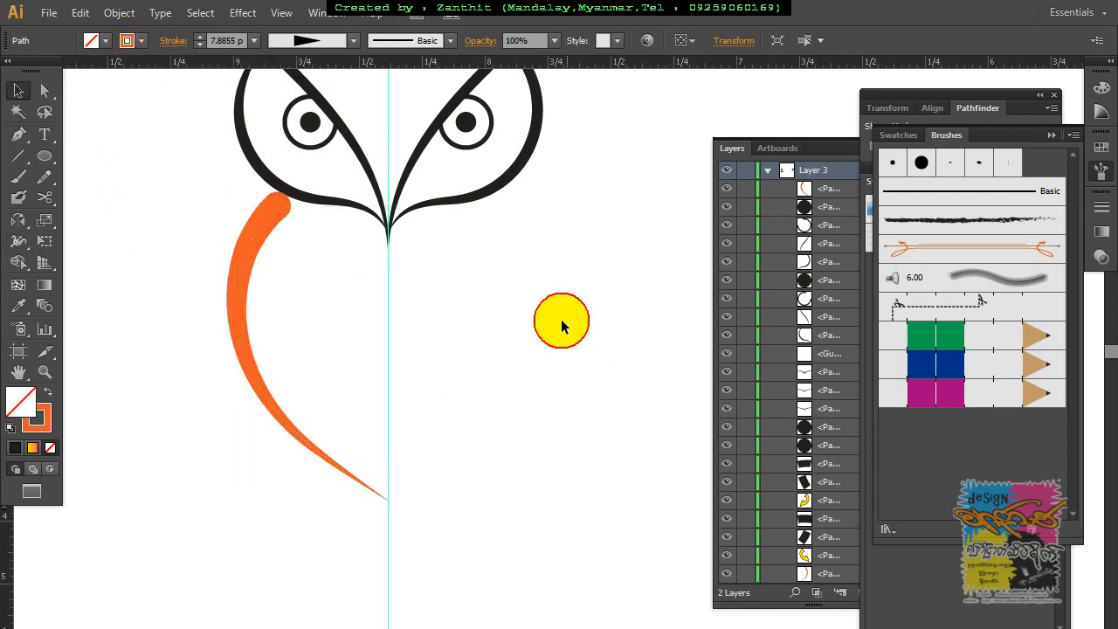
# Step: Reflect a copy of the orange body outline across the centre guide on the vertical axis
pyautogui.moveTo(498, 287); pyautogui.dragTo(506, 362)
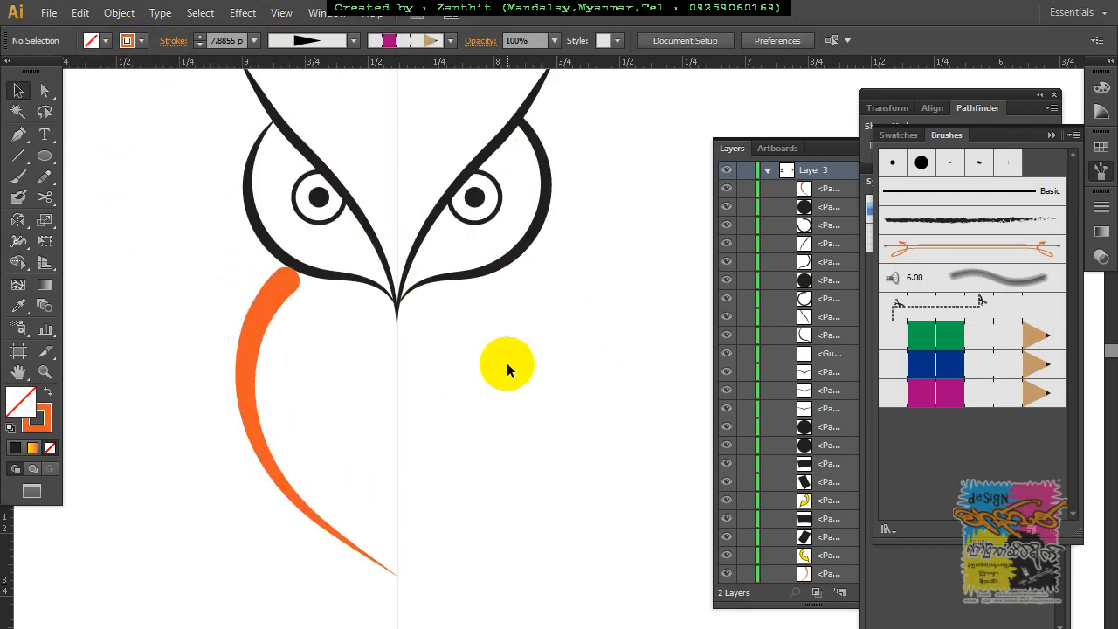
pyautogui.click(251, 351)
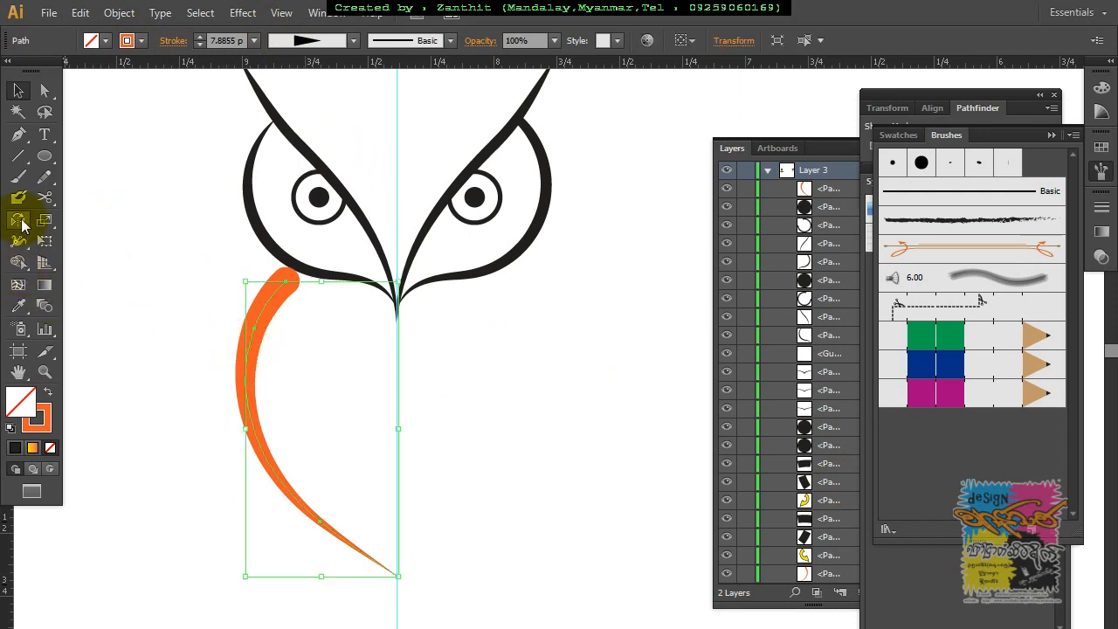
pyautogui.click(20, 223)
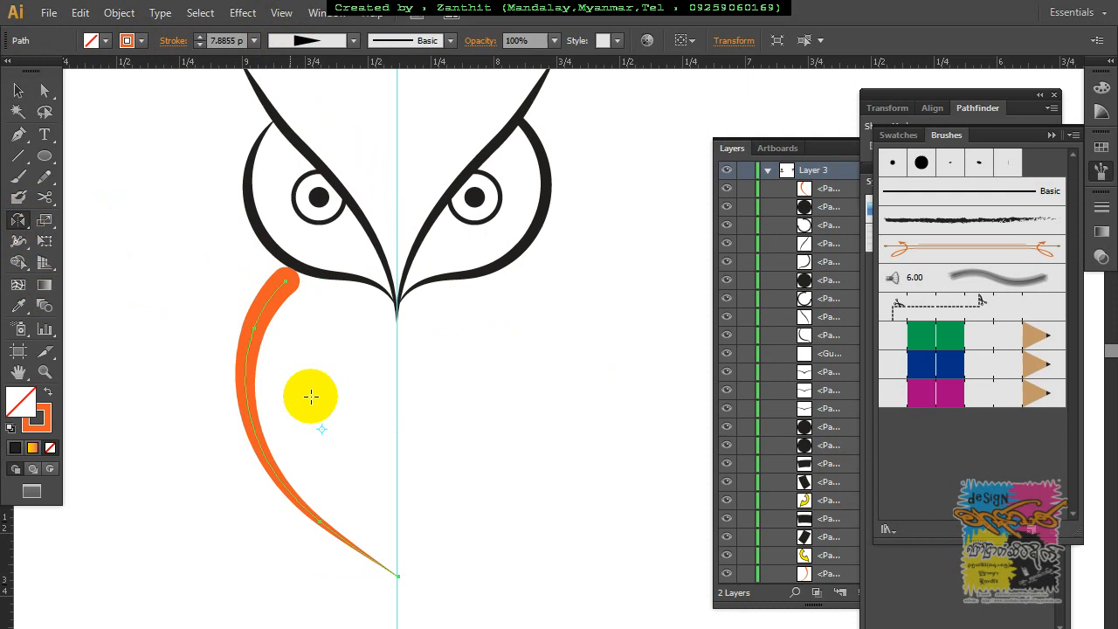
pyautogui.keyDown('alt'); pyautogui.click(395, 408); pyautogui.keyUp('alt')
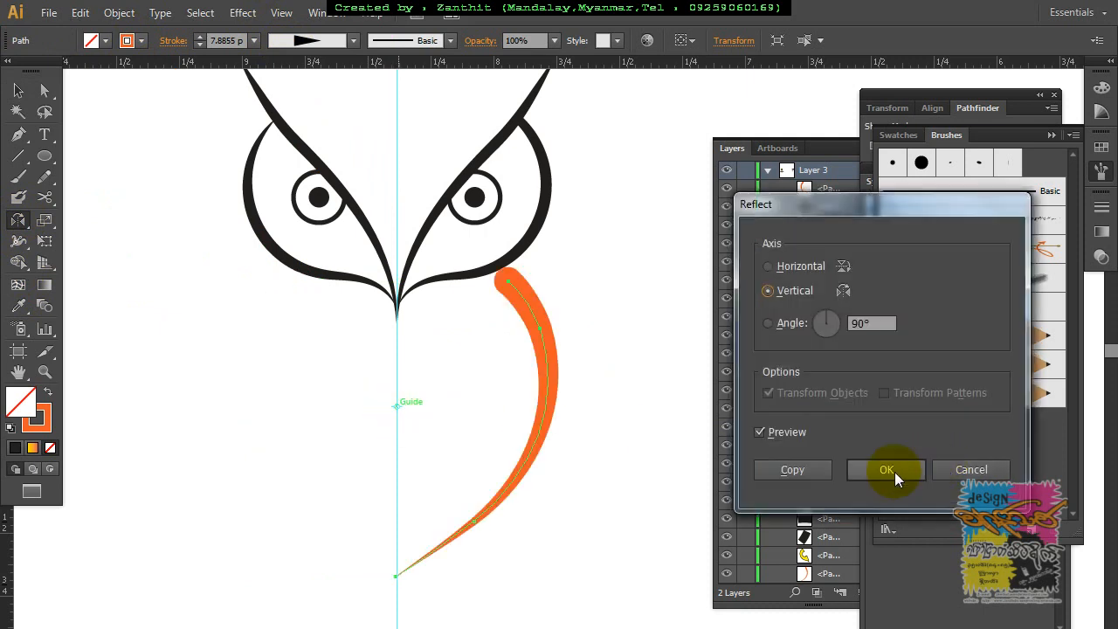
pyautogui.click(801, 473)
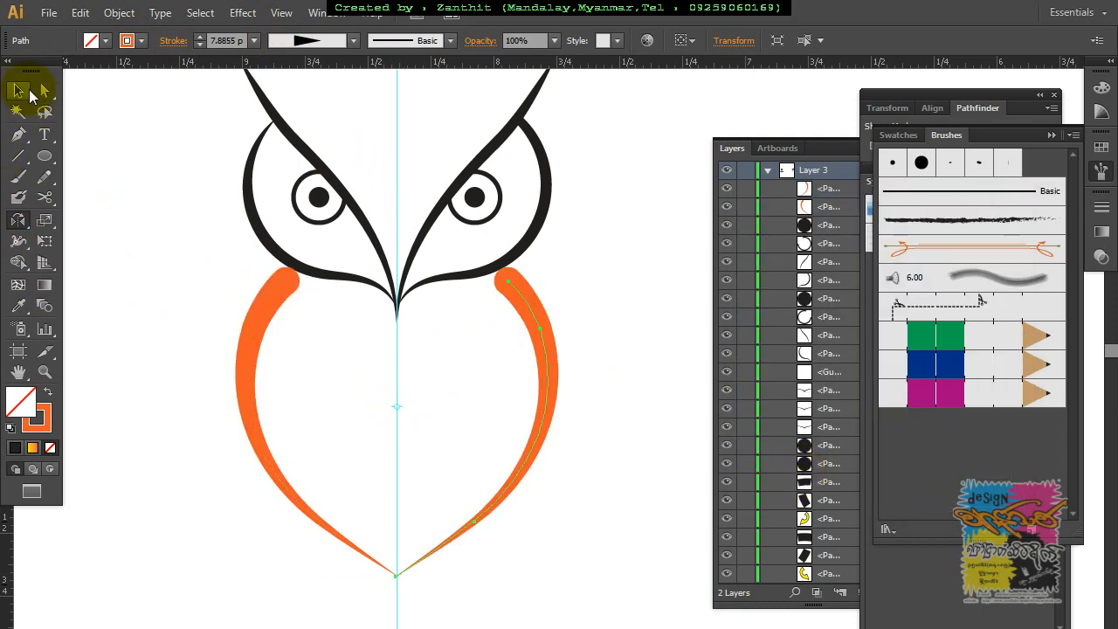
pyautogui.click(21, 92)
pyautogui.click(218, 460)
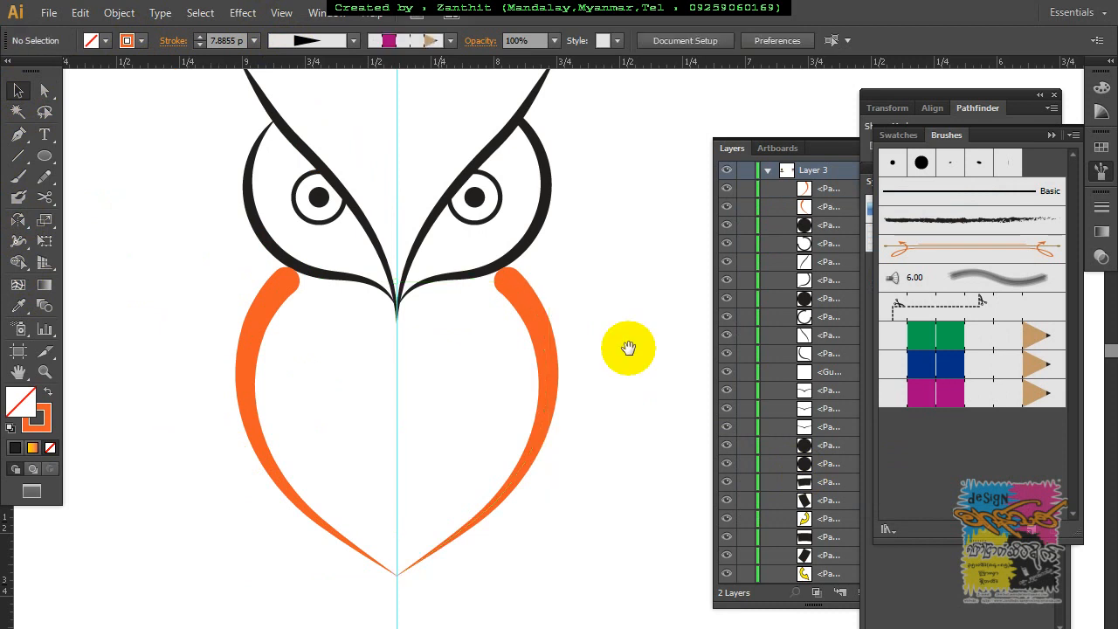
pyautogui.moveTo(589, 292); pyautogui.dragTo(573, 393)
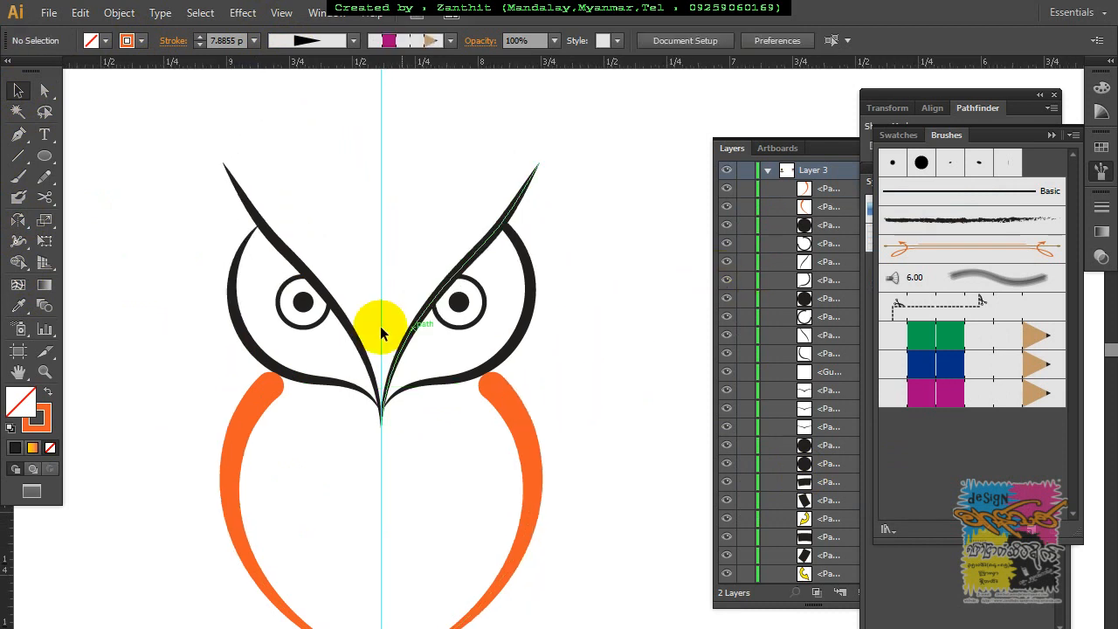
pyautogui.moveTo(238, 274); pyautogui.dragTo(320, 340)
pyautogui.moveTo(170, 237); pyautogui.dragTo(524, 322)
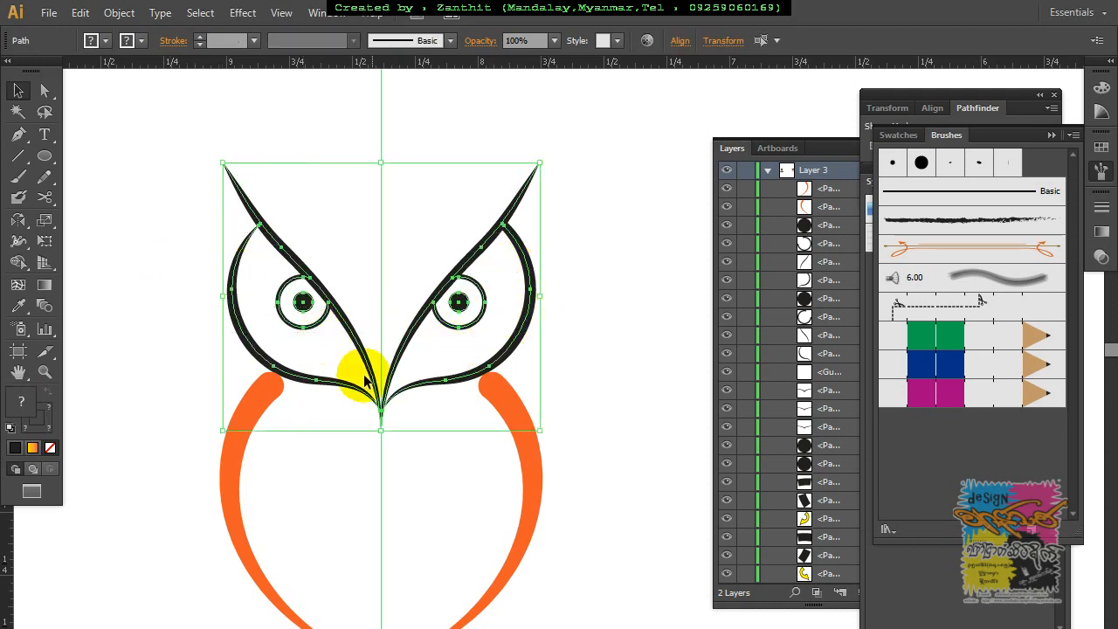
pyautogui.click(18, 259)
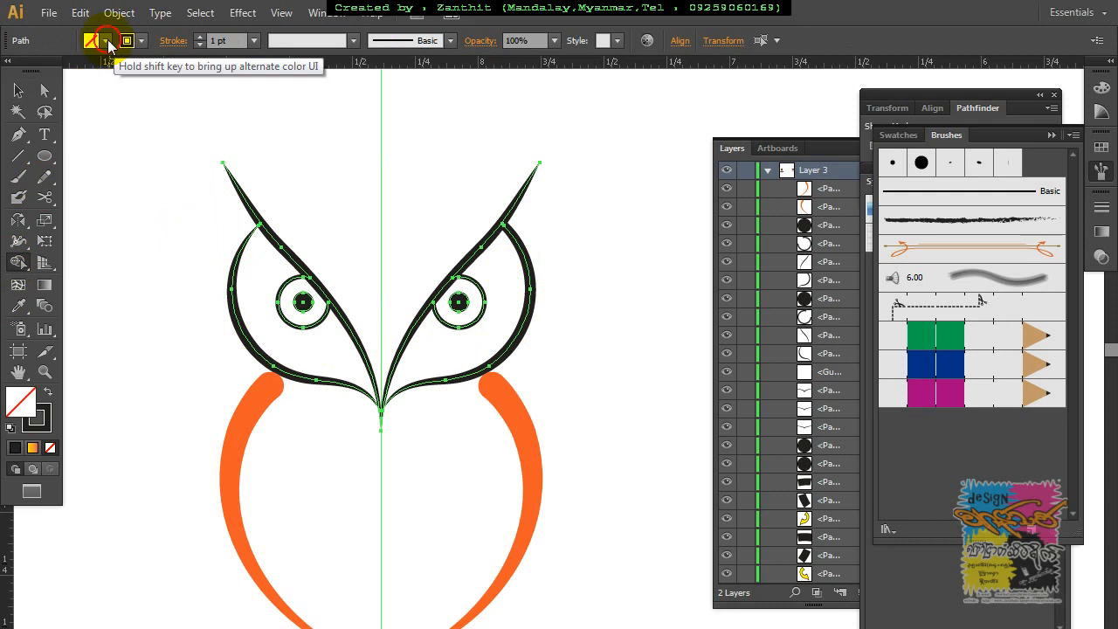
pyautogui.click(103, 40)
pyautogui.press('Tab')
pyautogui.press('Tab')
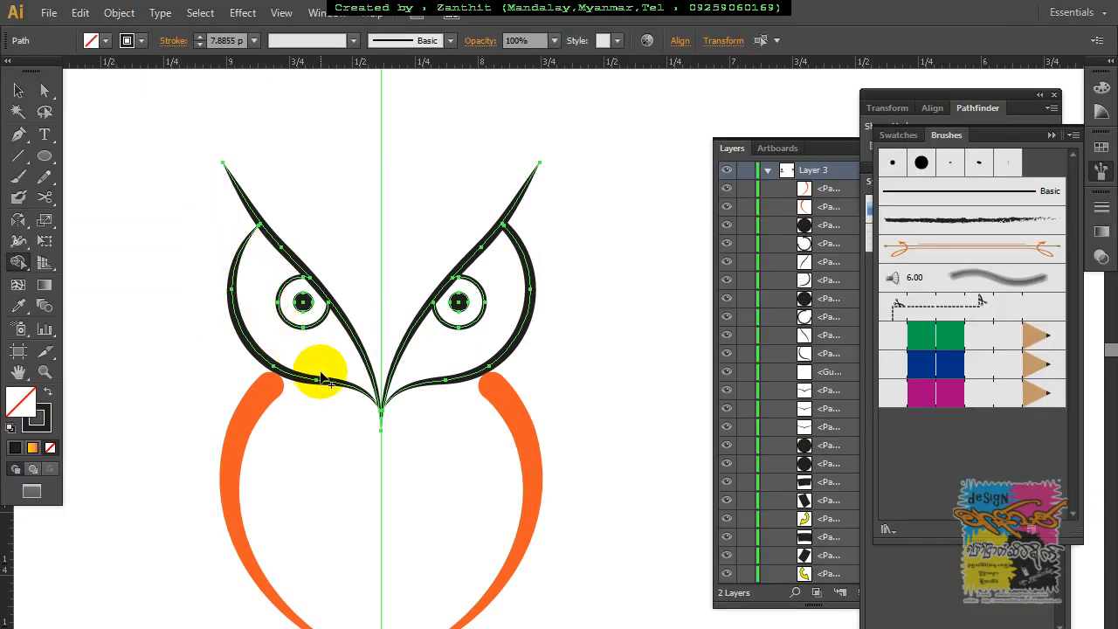
pyautogui.click(21, 89)
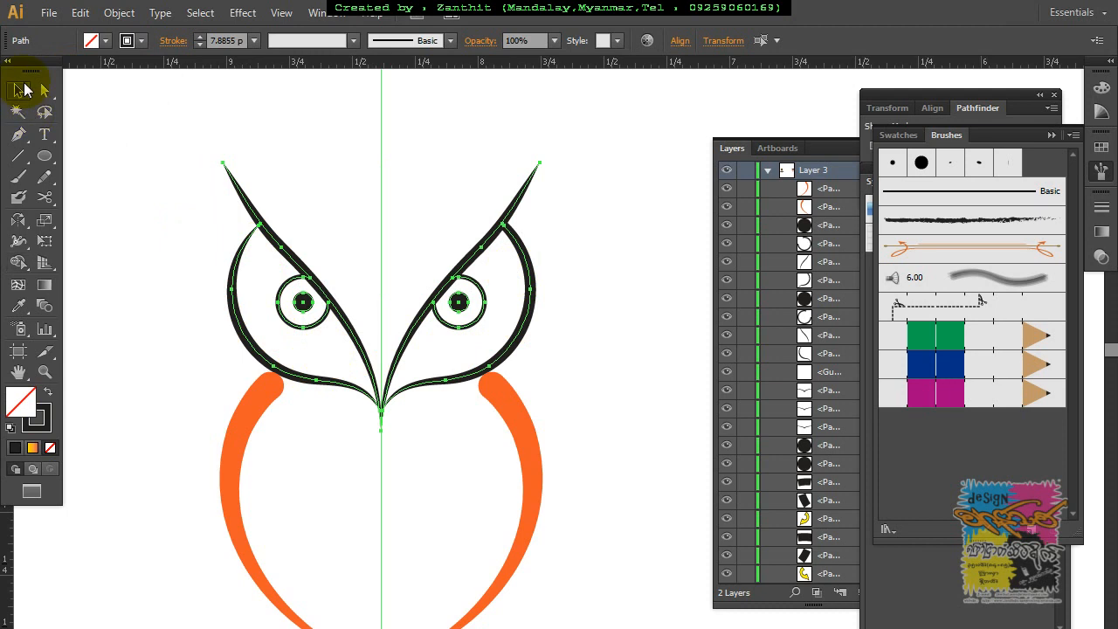
pyautogui.click(181, 258)
# Step: Expand the appearance of both eyes' tapered outlines and brows into filled shapes
pyautogui.moveTo(179, 214); pyautogui.dragTo(542, 342)
pyautogui.click(131, 14)
pyautogui.click(159, 220)
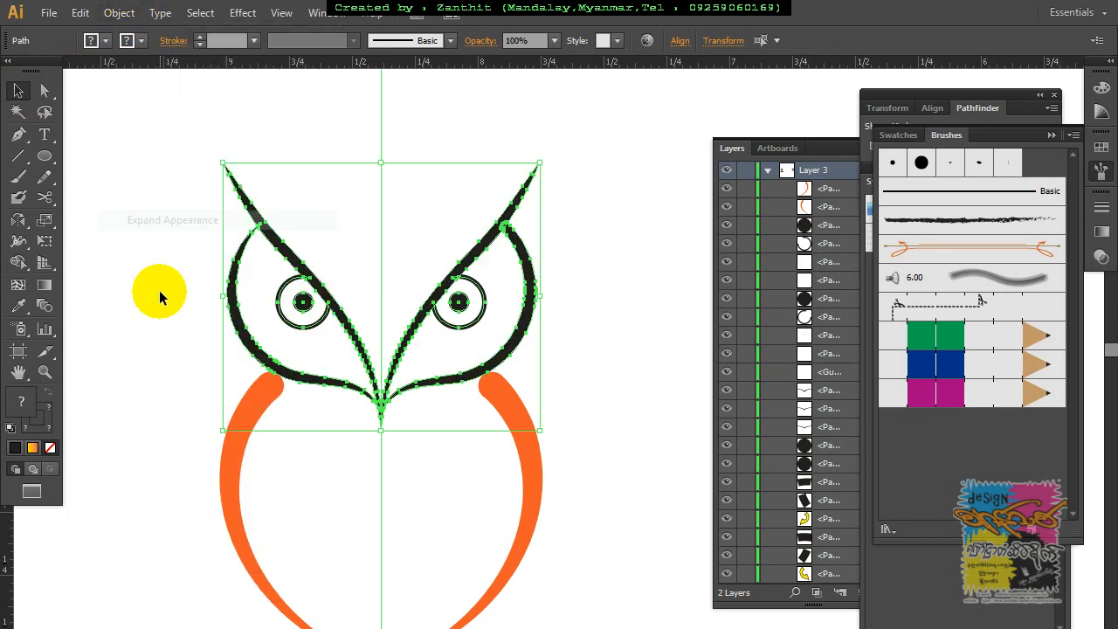
pyautogui.click(160, 294)
pyautogui.moveTo(177, 231); pyautogui.dragTo(545, 312)
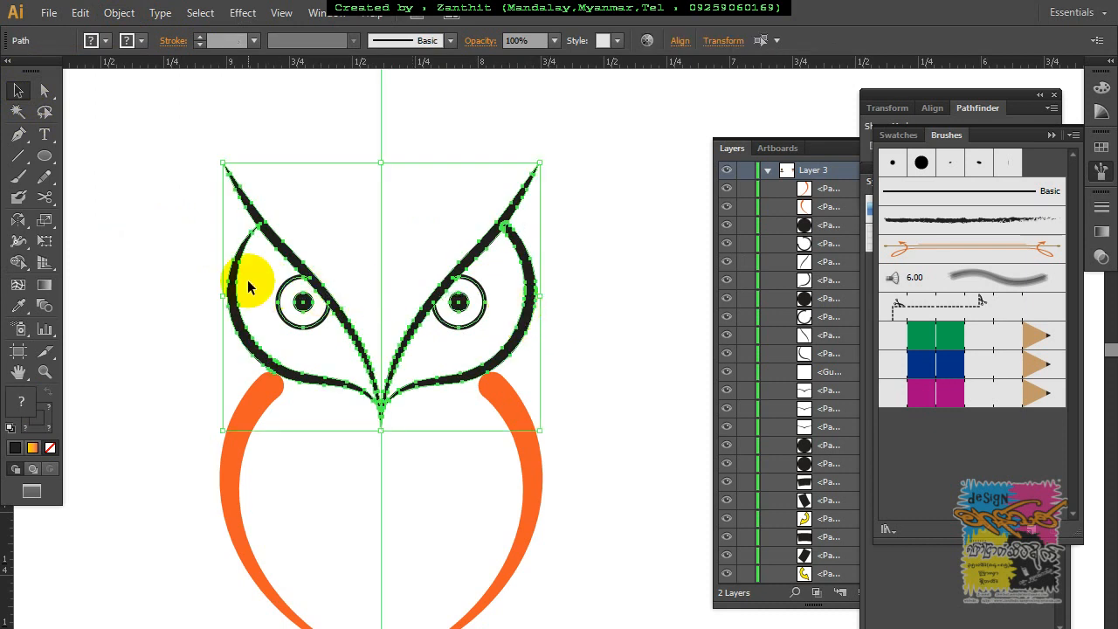
pyautogui.click(19, 246)
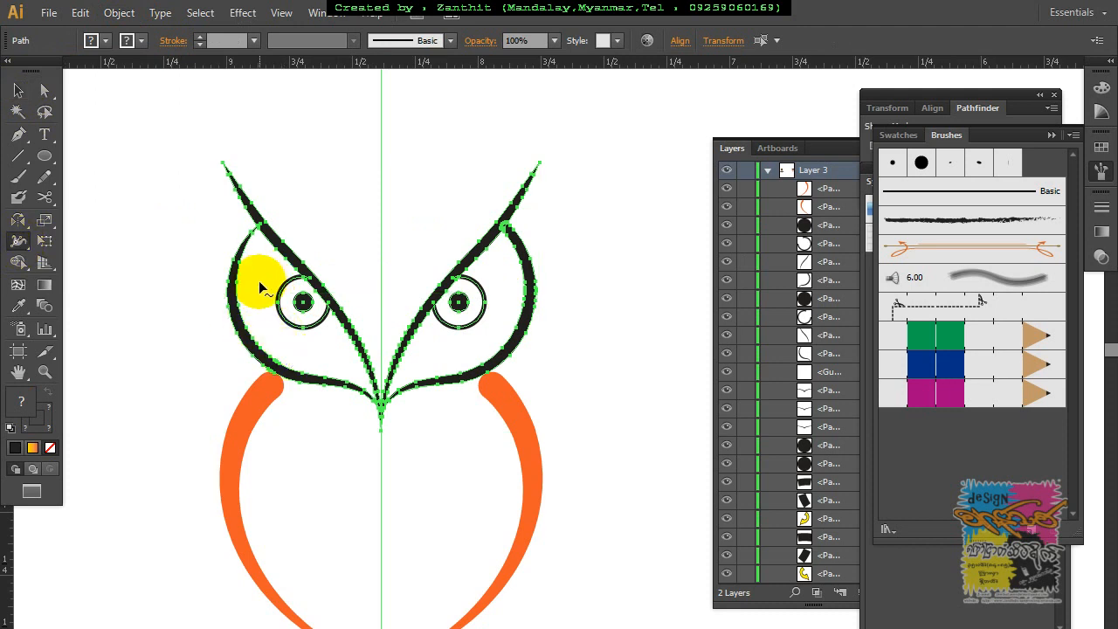
pyautogui.hotkey('ctrl', '+')
pyautogui.hotkey('ctrl', '+')
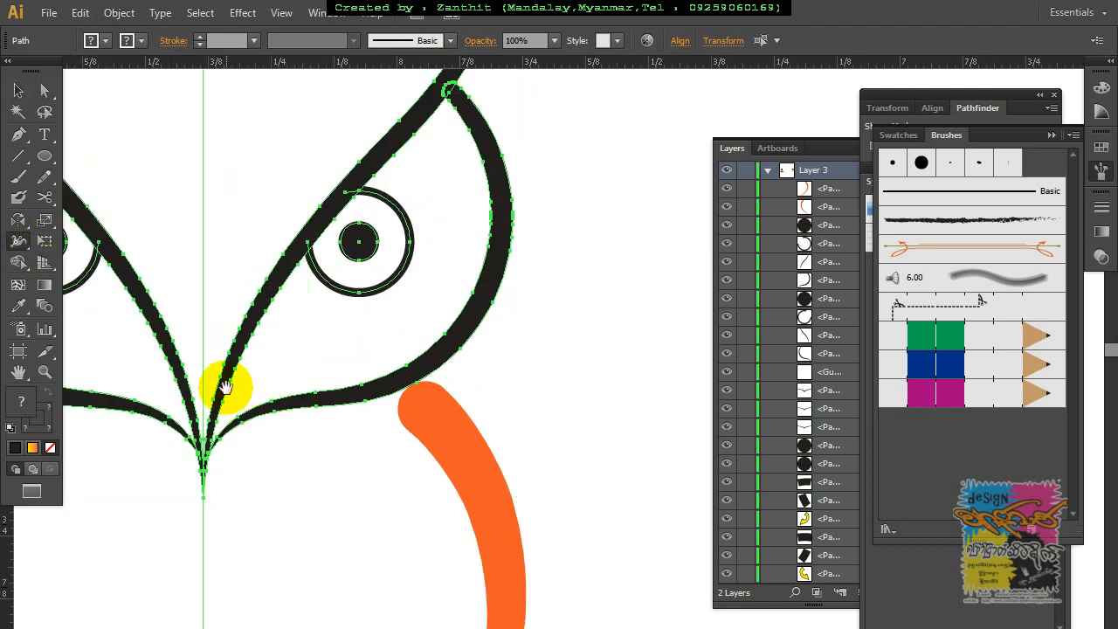
pyautogui.moveTo(225, 387); pyautogui.dragTo(509, 512)
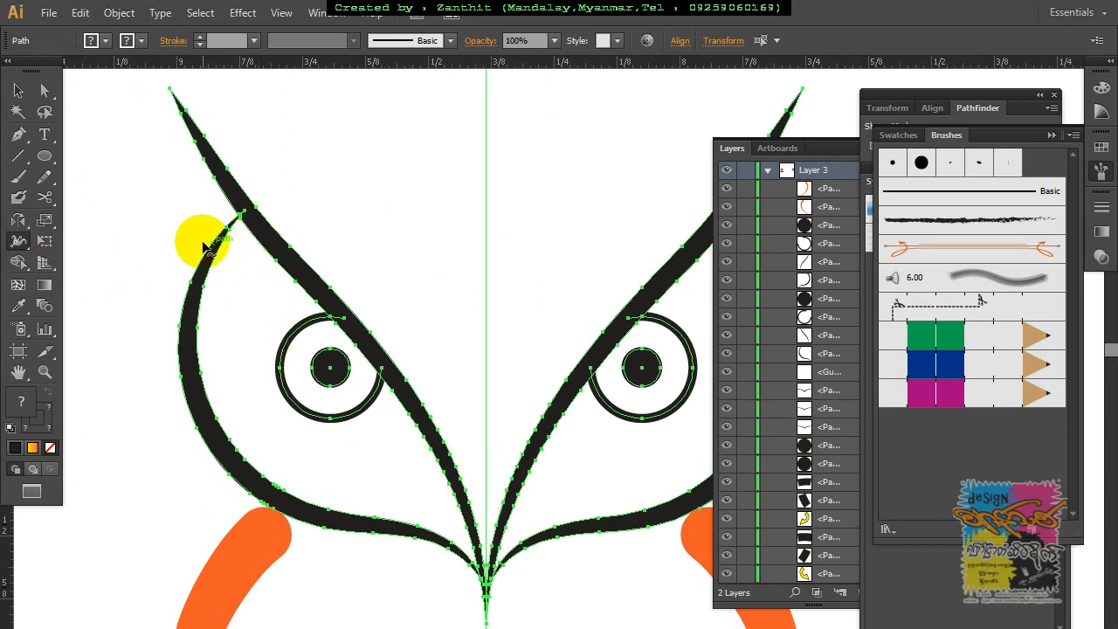
pyautogui.click(105, 213)
pyautogui.moveTo(140, 189); pyautogui.dragTo(541, 615)
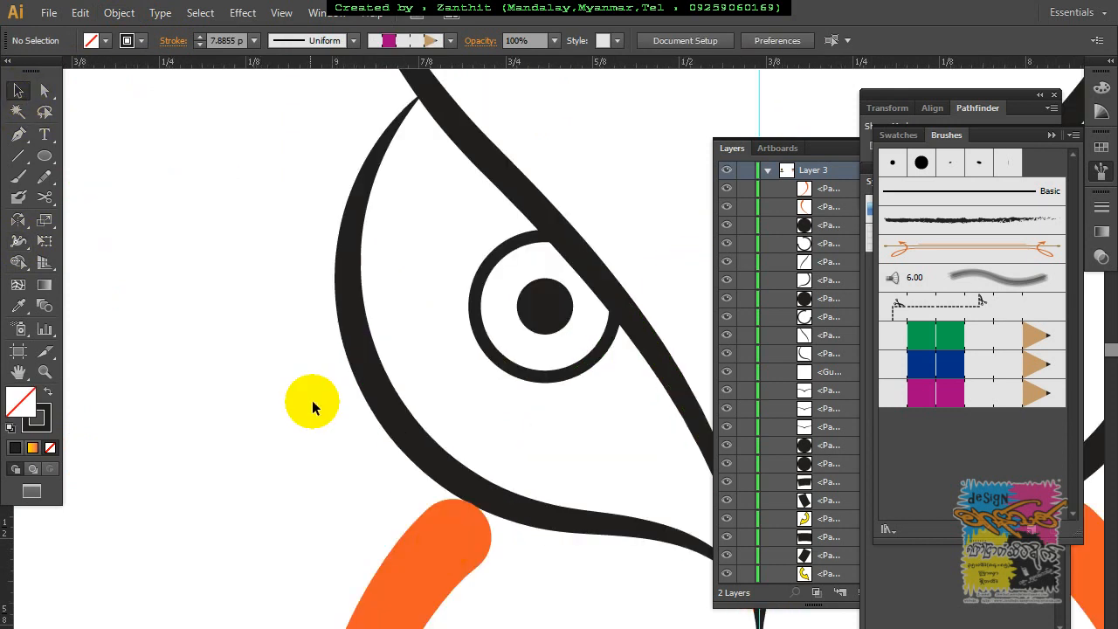
pyautogui.click(426, 103)
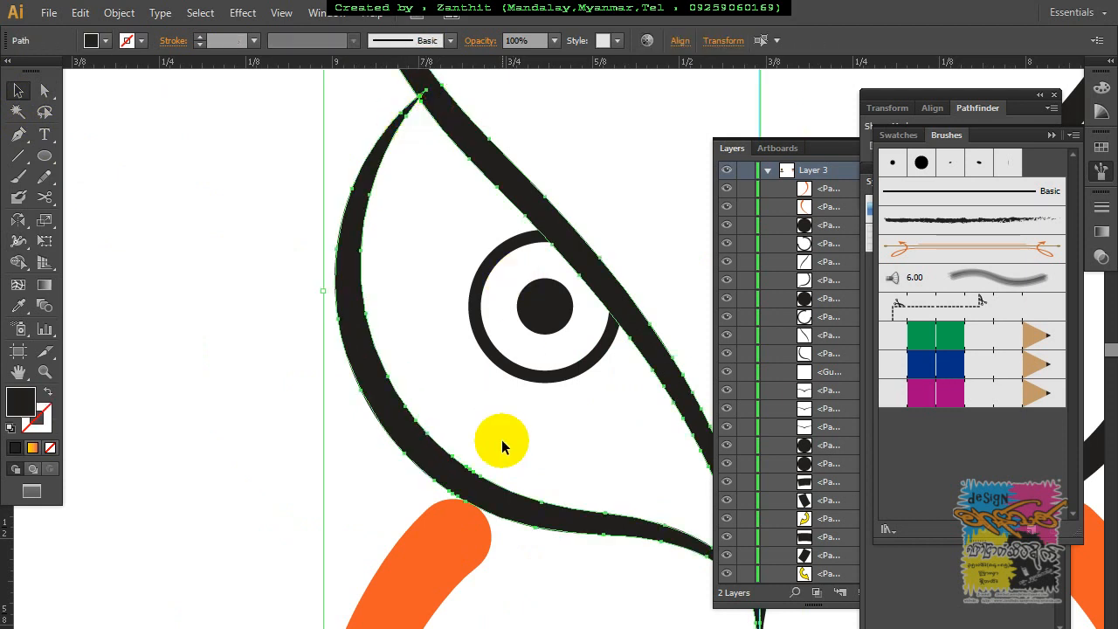
pyautogui.moveTo(613, 414); pyautogui.dragTo(445, 337)
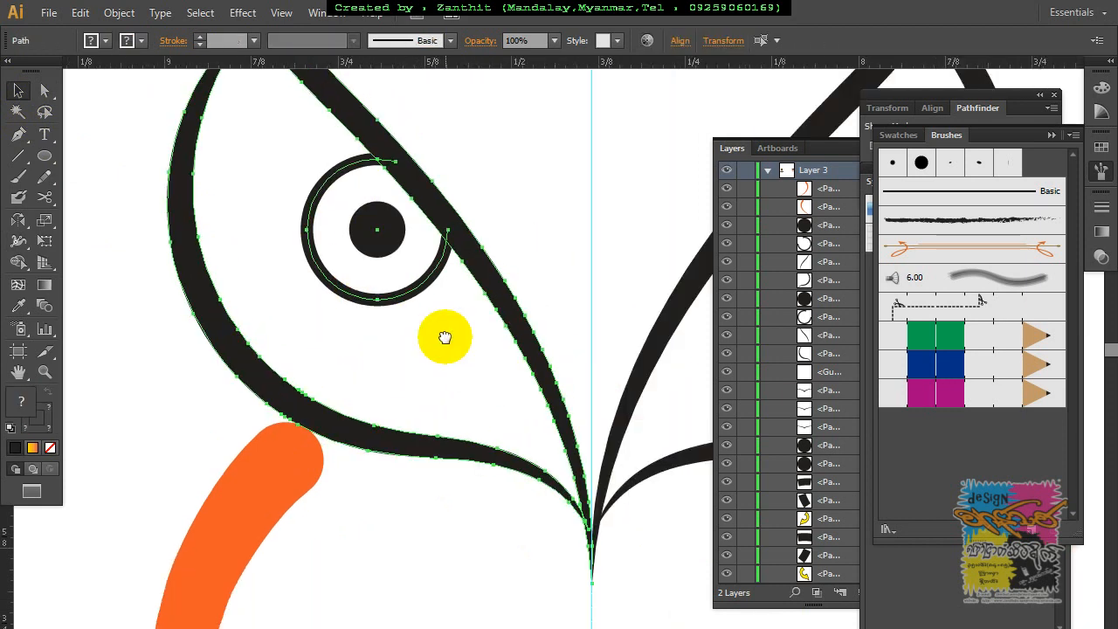
pyautogui.click(18, 262)
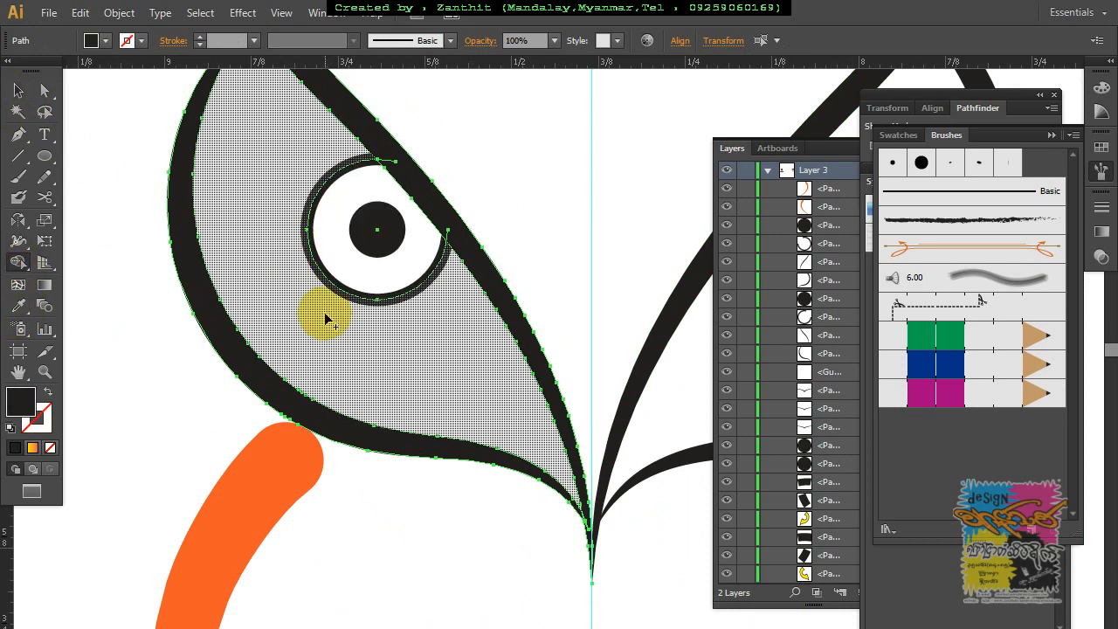
pyautogui.click(18, 90)
pyautogui.click(85, 140)
# Step: Expand the fill and stroke of the left eye's ring and pupil
pyautogui.click(322, 271)
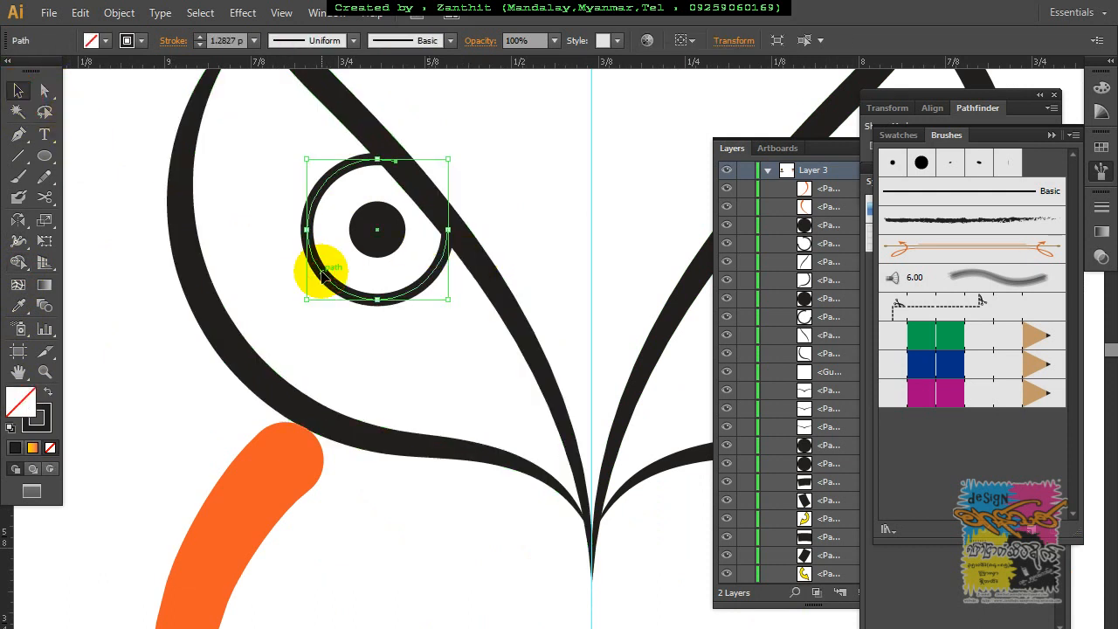
pyautogui.keyDown('shift'); pyautogui.click(370, 221); pyautogui.keyUp('shift')
pyautogui.click(117, 13)
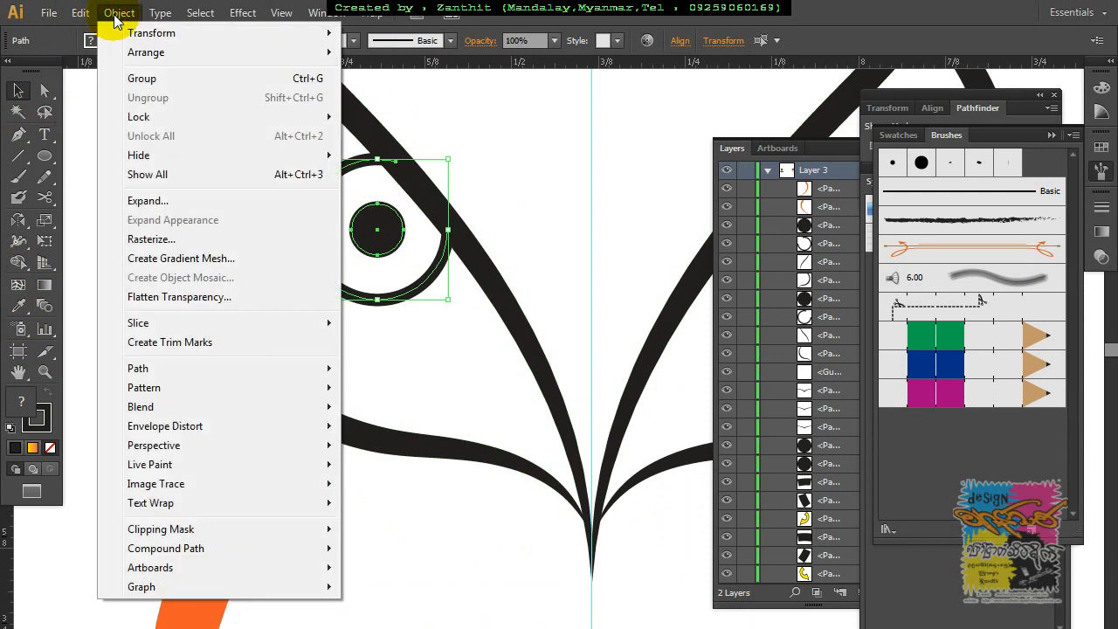
pyautogui.click(175, 203)
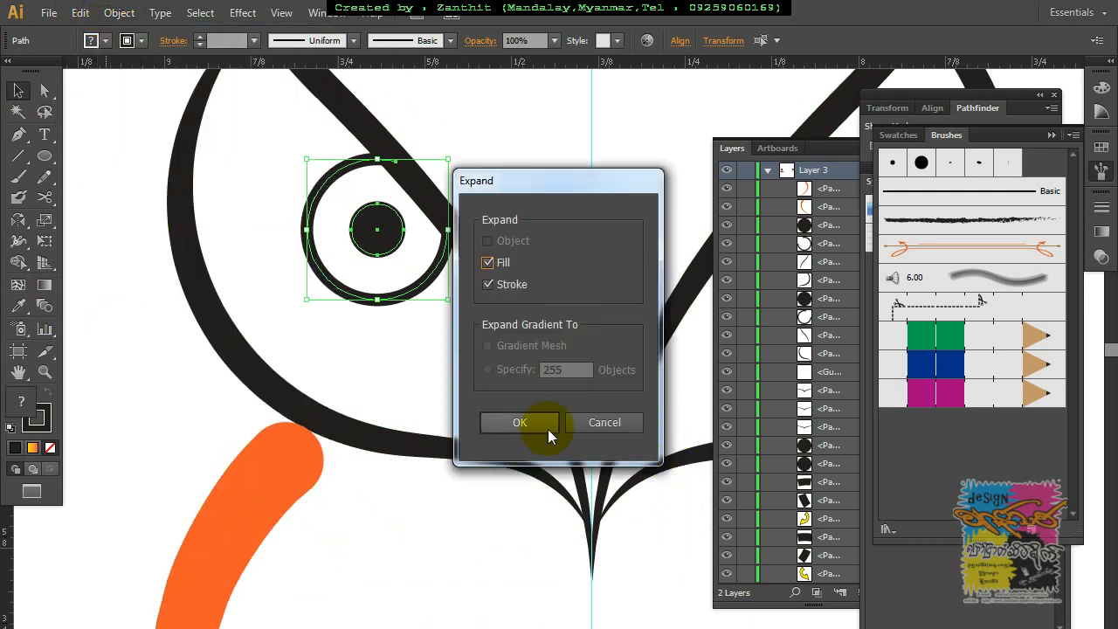
pyautogui.click(548, 427)
# Step: Expand the fill and stroke of the right eye's ring and pupil
pyautogui.moveTo(462, 546); pyautogui.dragTo(130, 510)
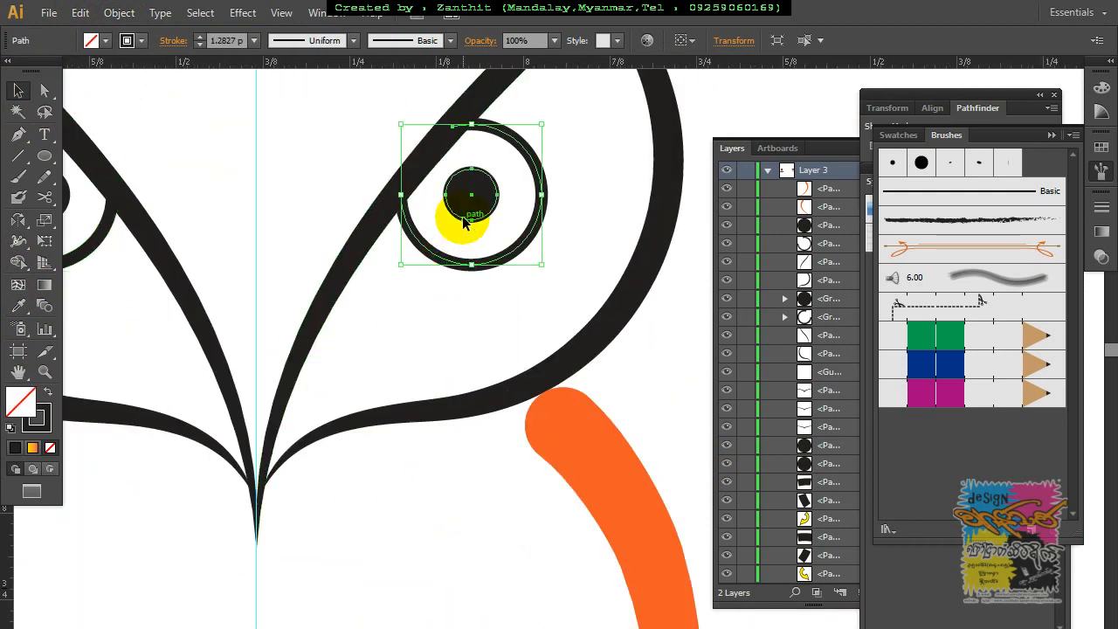
pyautogui.click(536, 377)
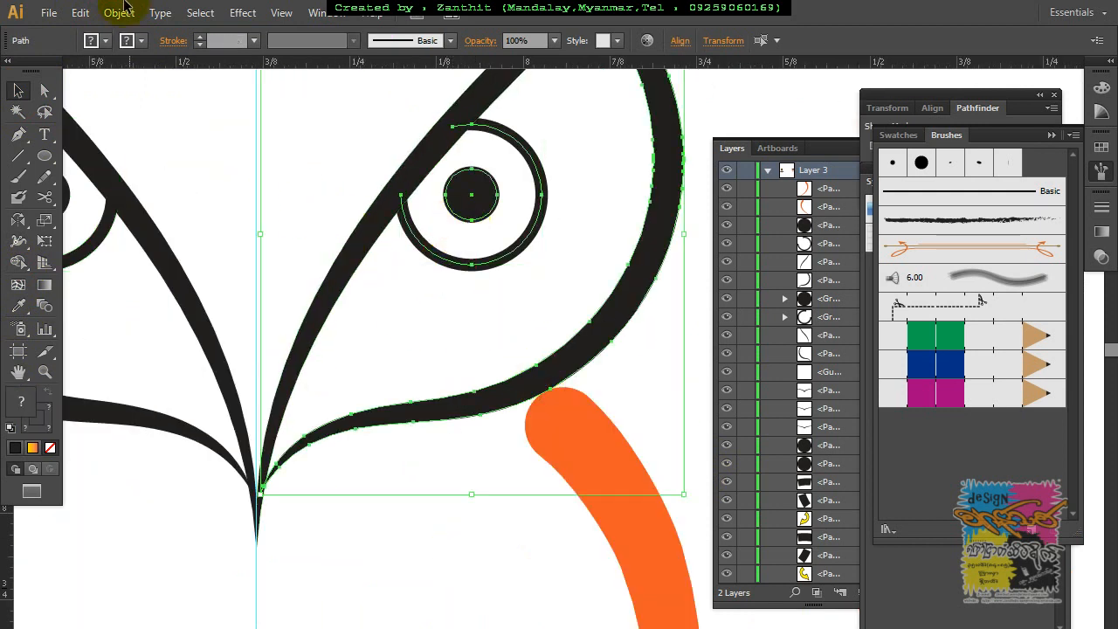
pyautogui.click(425, 249)
pyautogui.press('x')
pyautogui.click(118, 13)
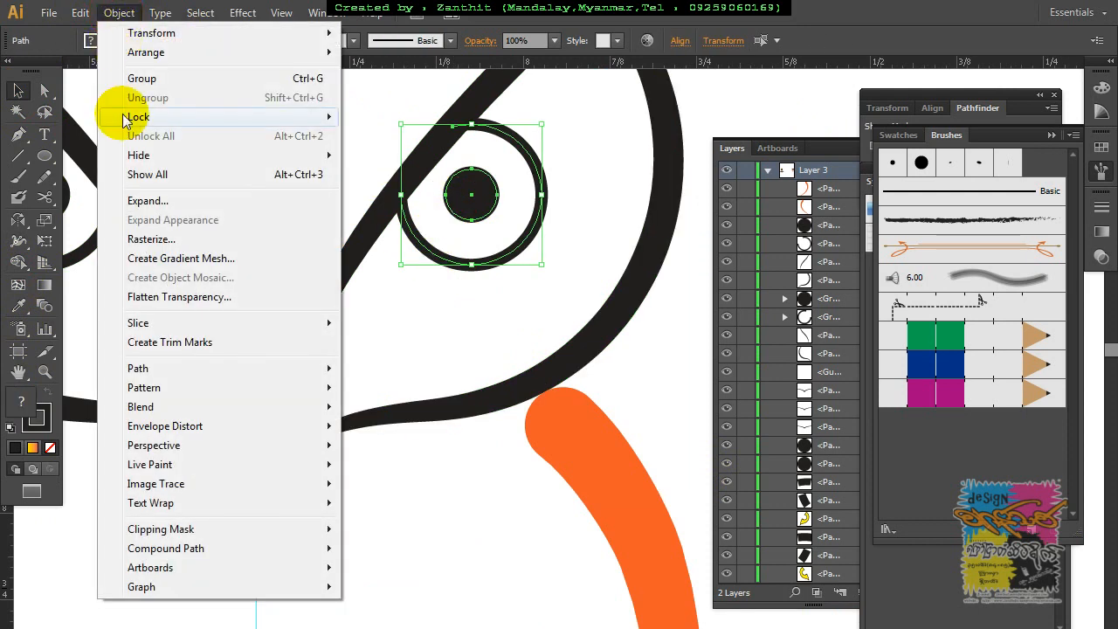
pyautogui.click(139, 200)
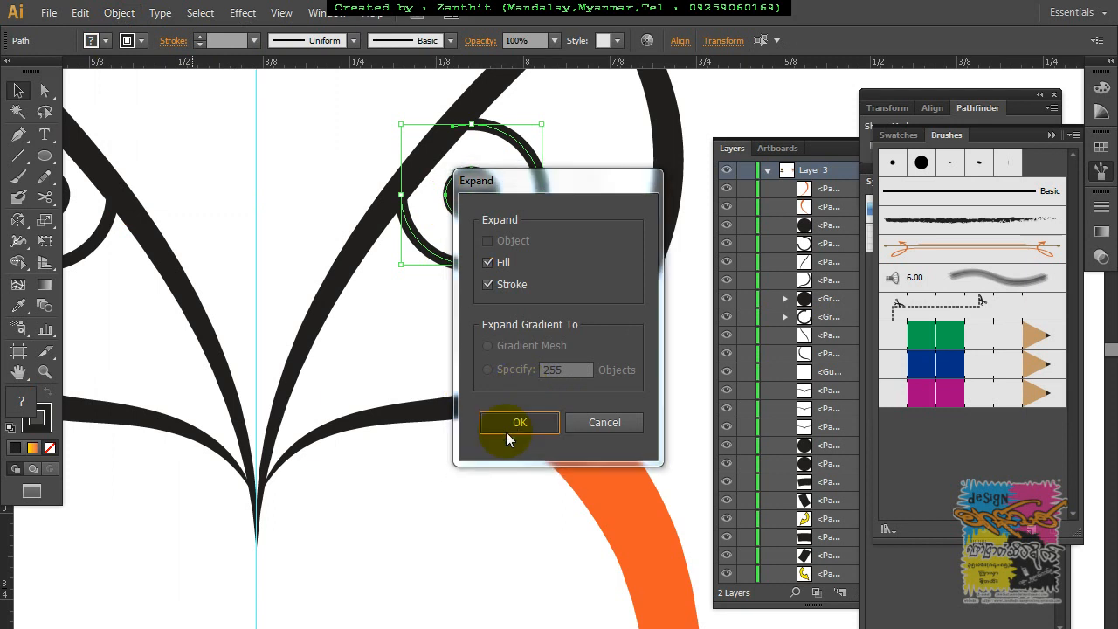
pyautogui.click(514, 424)
# Step: Fill the areas around both eyes' rings with yellow using the Shape Builder on the selected eye artwork
pyautogui.hotkey('ctrl', '-')
pyautogui.hotkey('ctrl', '-')
pyautogui.moveTo(257, 244); pyautogui.dragTo(616, 328)
pyautogui.click(19, 259)
pyautogui.click(104, 40)
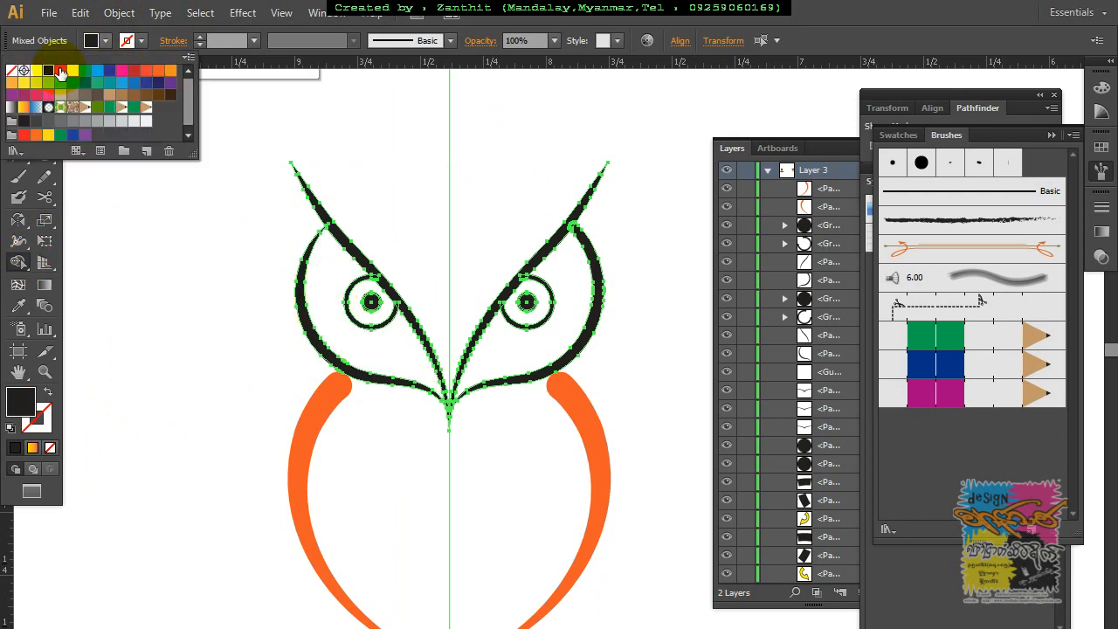
pyautogui.click(70, 76)
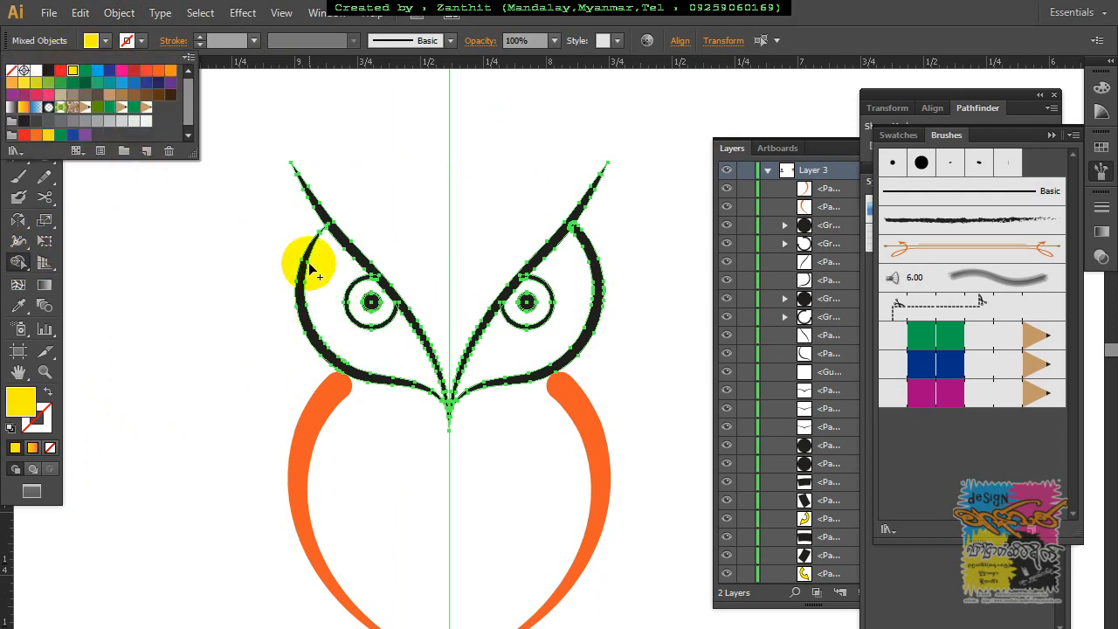
pyautogui.click(314, 283)
pyautogui.click(502, 349)
pyautogui.click(18, 90)
pyautogui.click(183, 356)
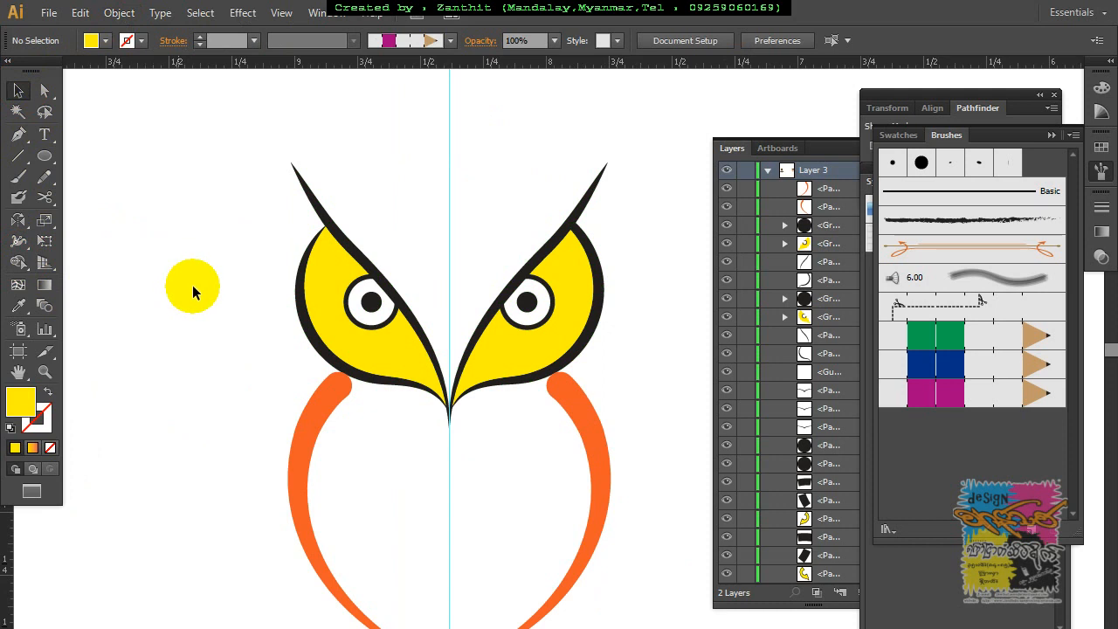
# Step: Draw a rectangle centred on the guide above the eyes as the cap's base and fill it black
pyautogui.moveTo(152, 259); pyautogui.dragTo(172, 377)
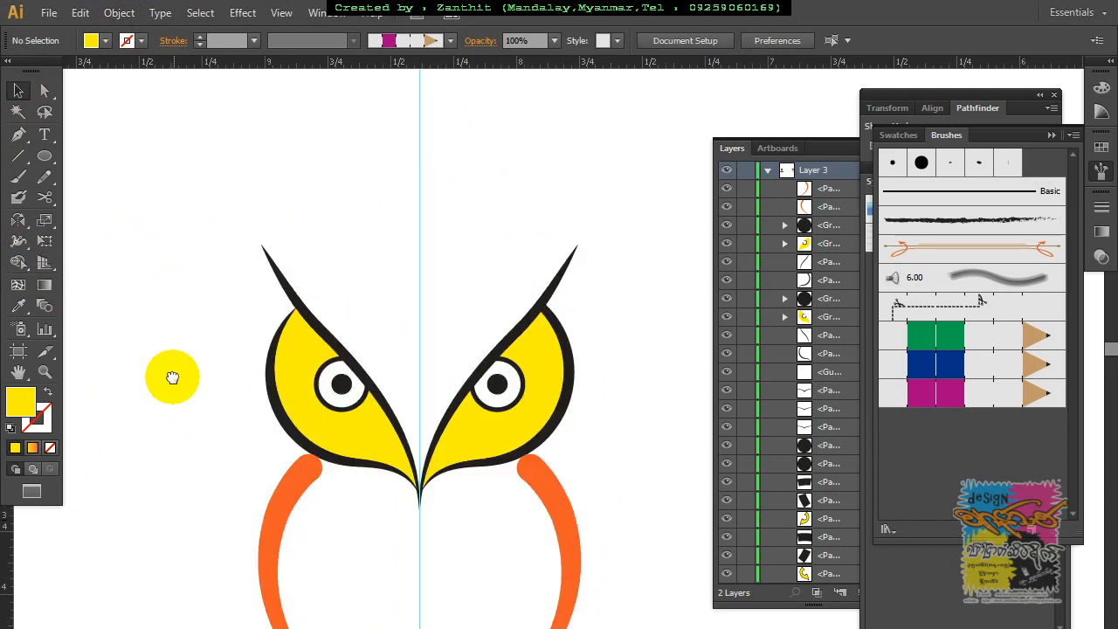
pyautogui.click(46, 155)
pyautogui.click(48, 157)
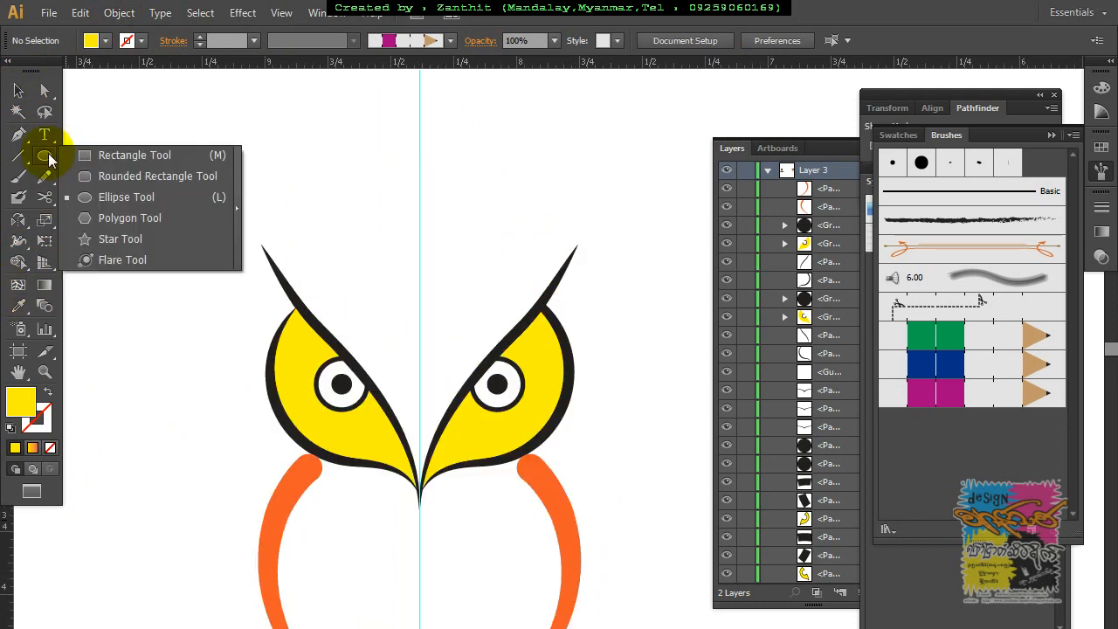
pyautogui.click(92, 165)
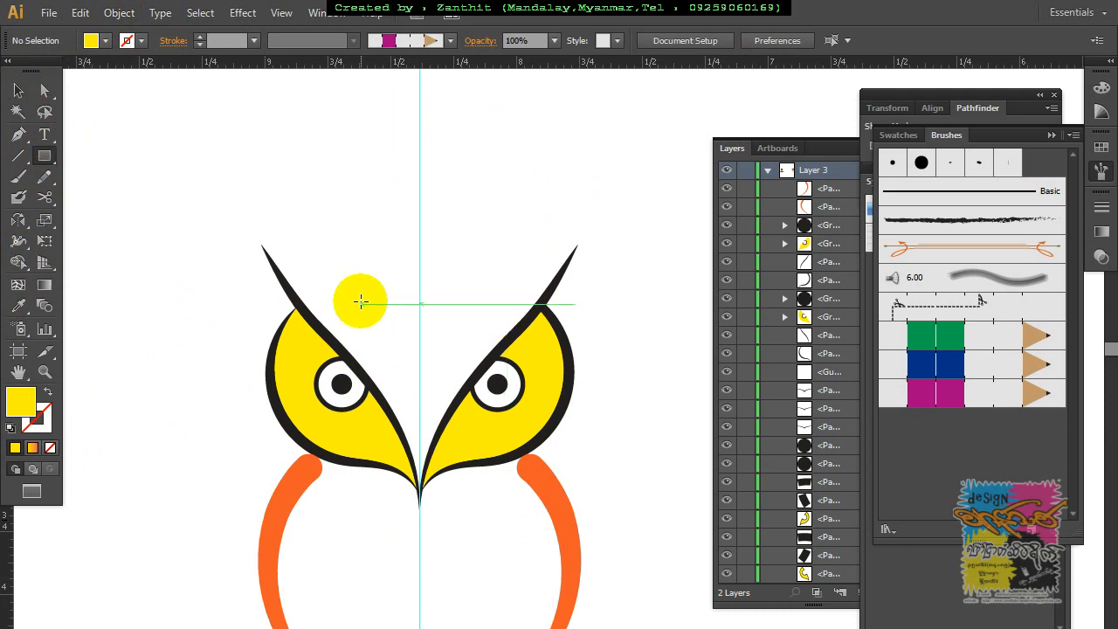
pyautogui.moveTo(321, 229)
pyautogui.mouseDown()
pyautogui.moveTo(486, 303)
pyautogui.moveTo(502, 293)
pyautogui.mouseUp()
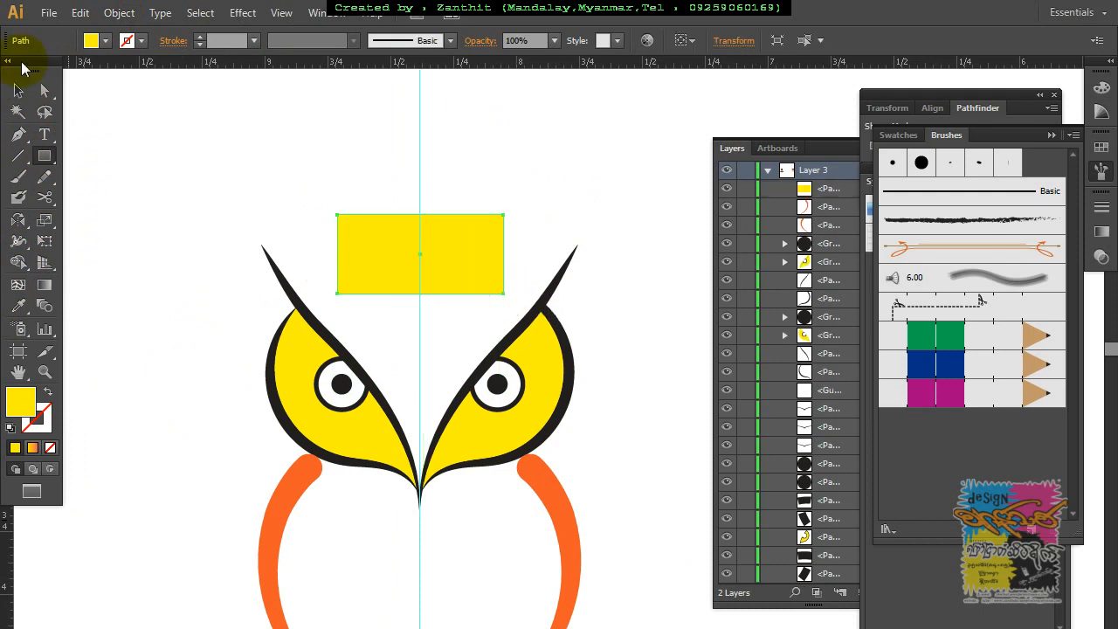
pyautogui.click(105, 40)
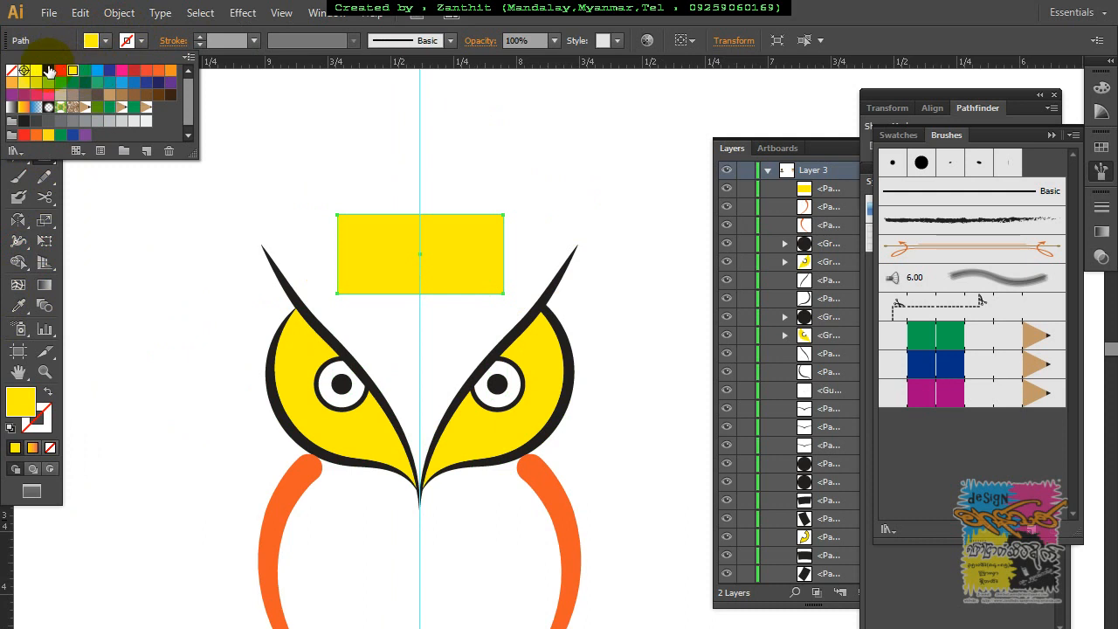
pyautogui.click(48, 70)
pyautogui.click(495, 17)
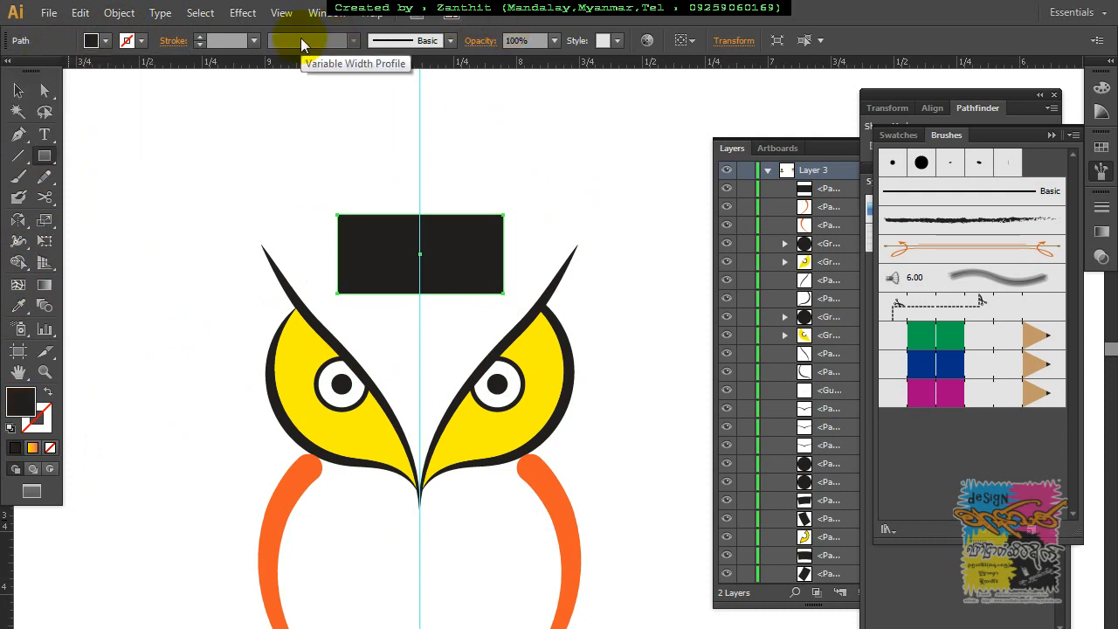
# Step: Apply a horizontal Bulge warp with a 10% bend to the black cap rectangle
pyautogui.click(242, 12)
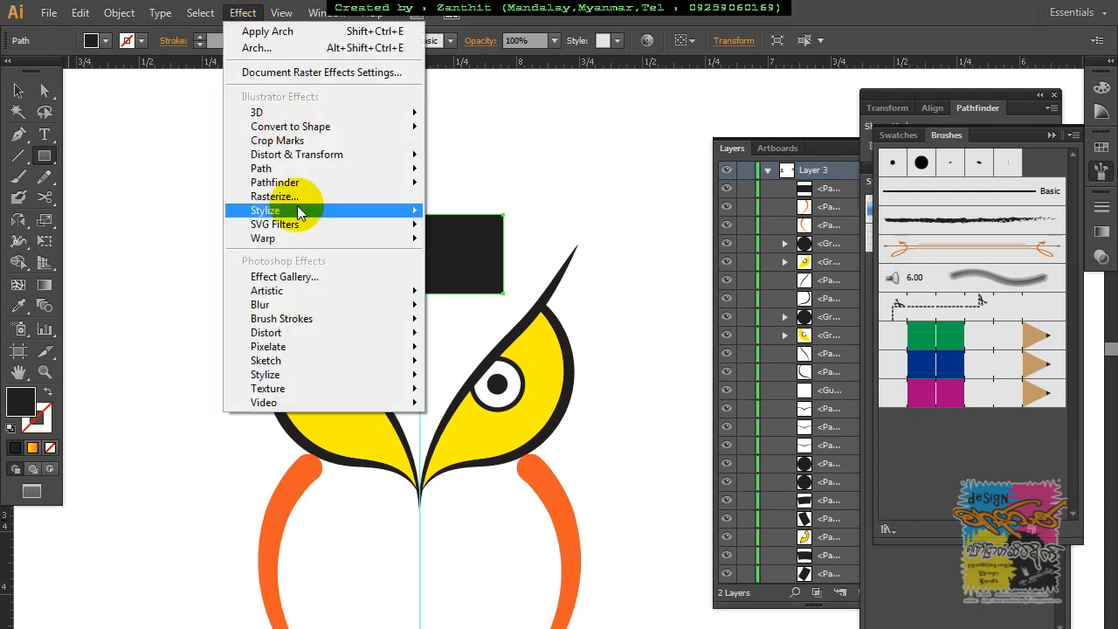
pyautogui.moveTo(294, 239)
pyautogui.click(462, 245)
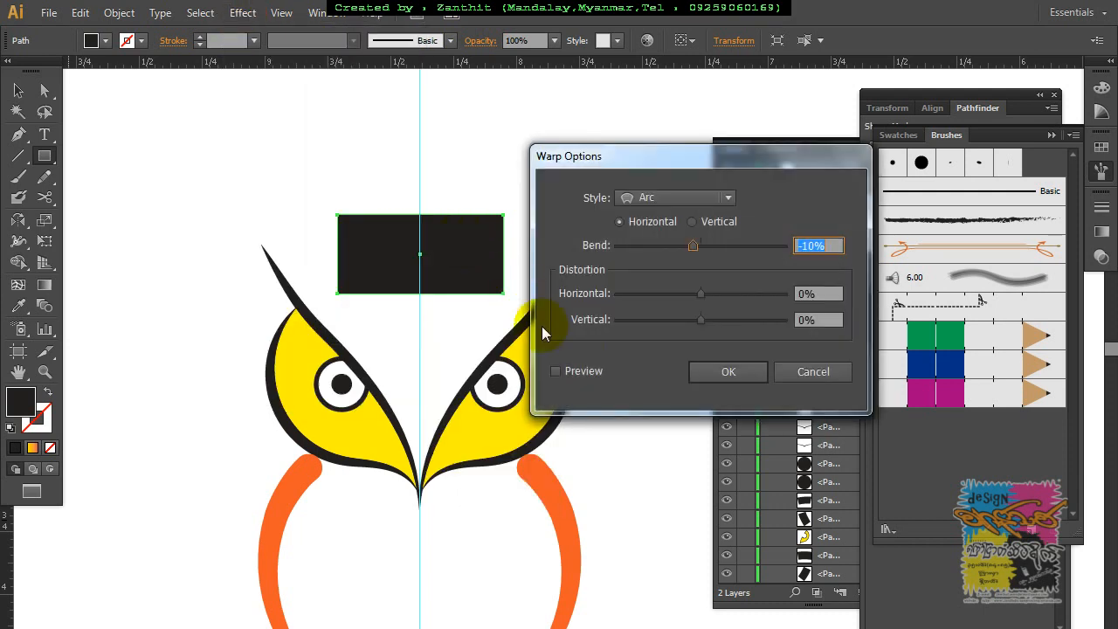
pyautogui.click(556, 372)
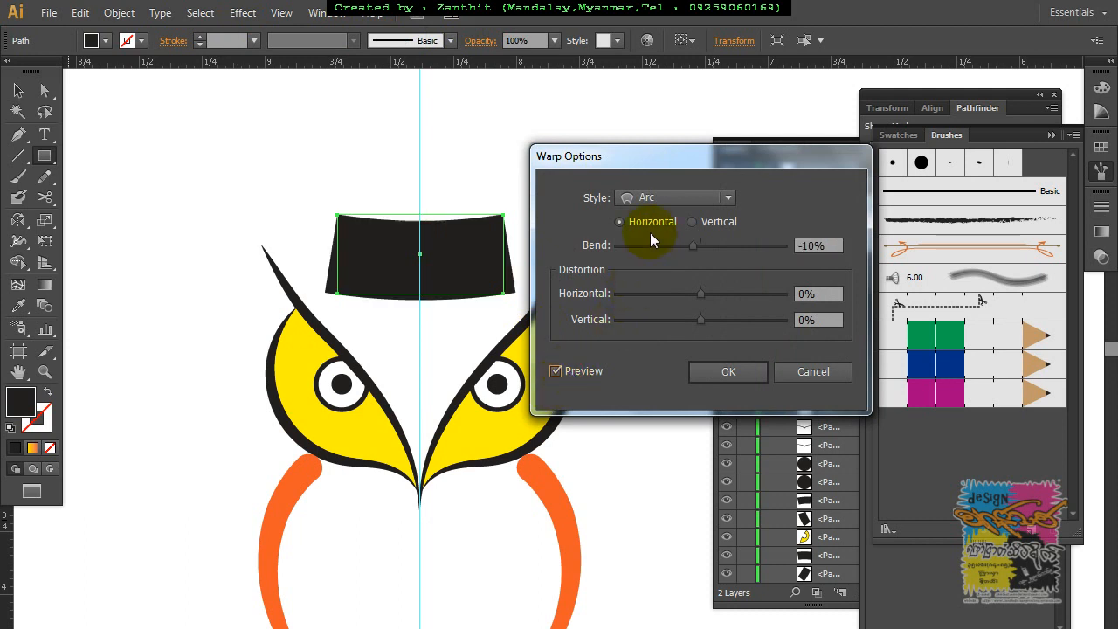
pyautogui.click(663, 201)
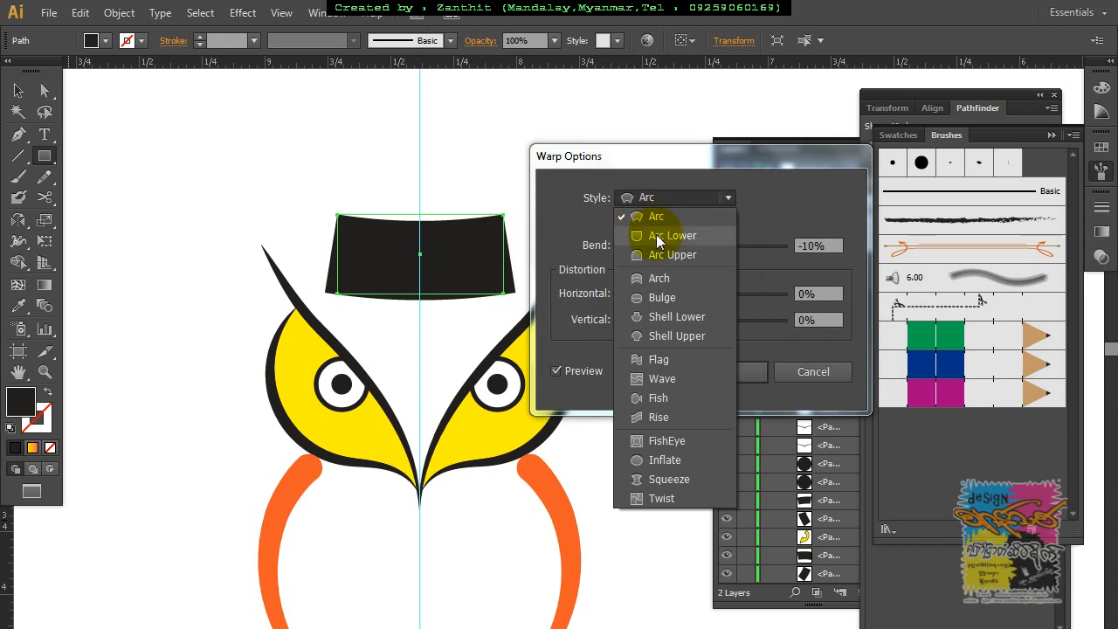
pyautogui.click(656, 236)
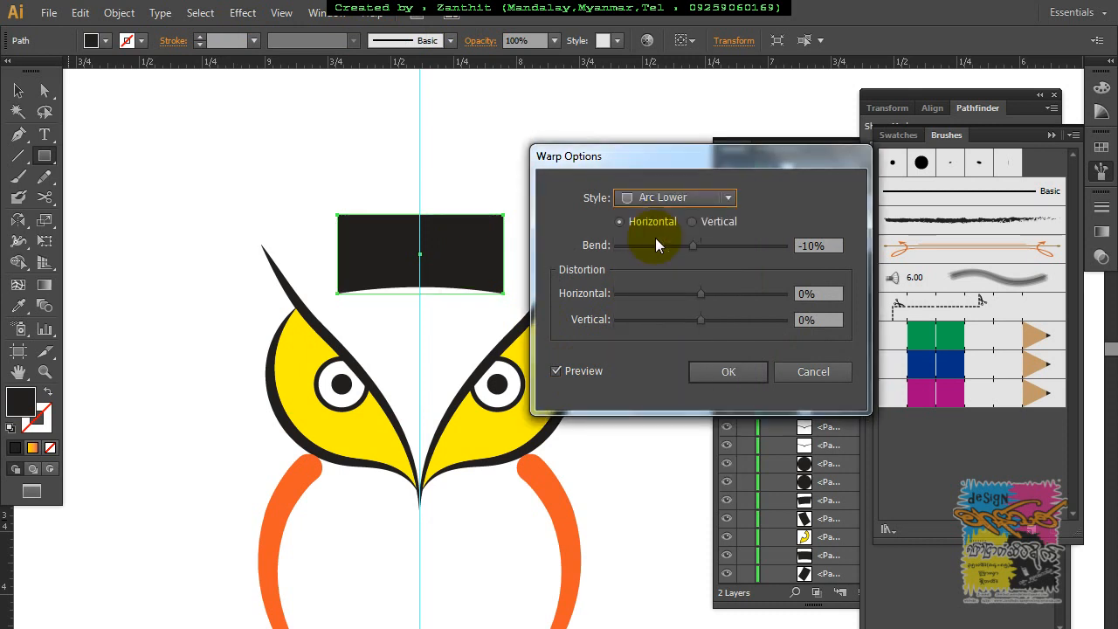
pyautogui.click(668, 198)
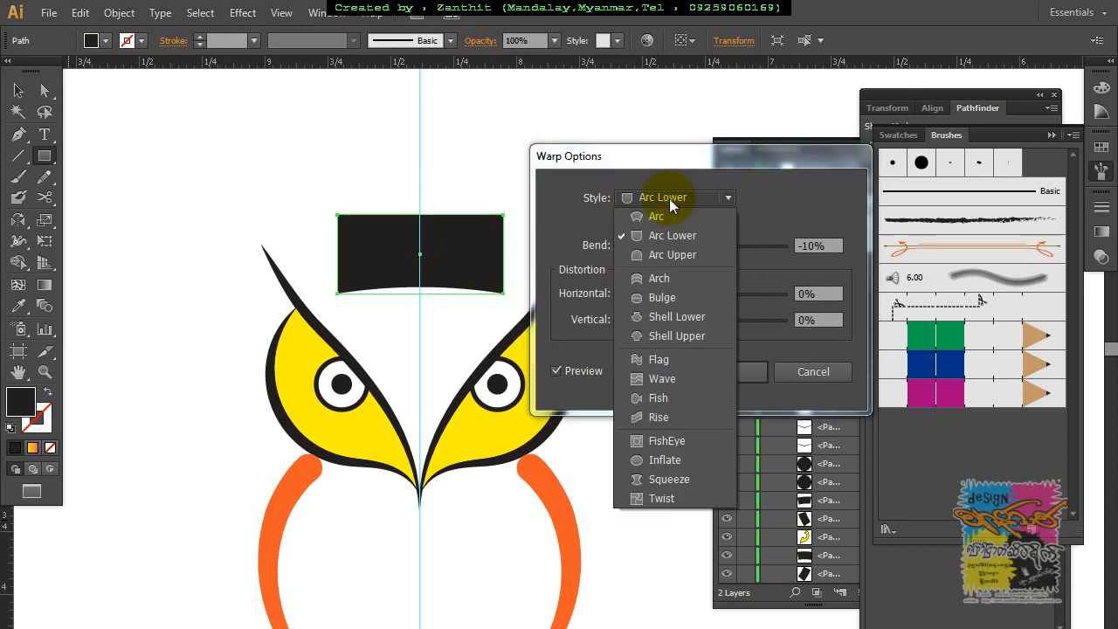
pyautogui.click(661, 279)
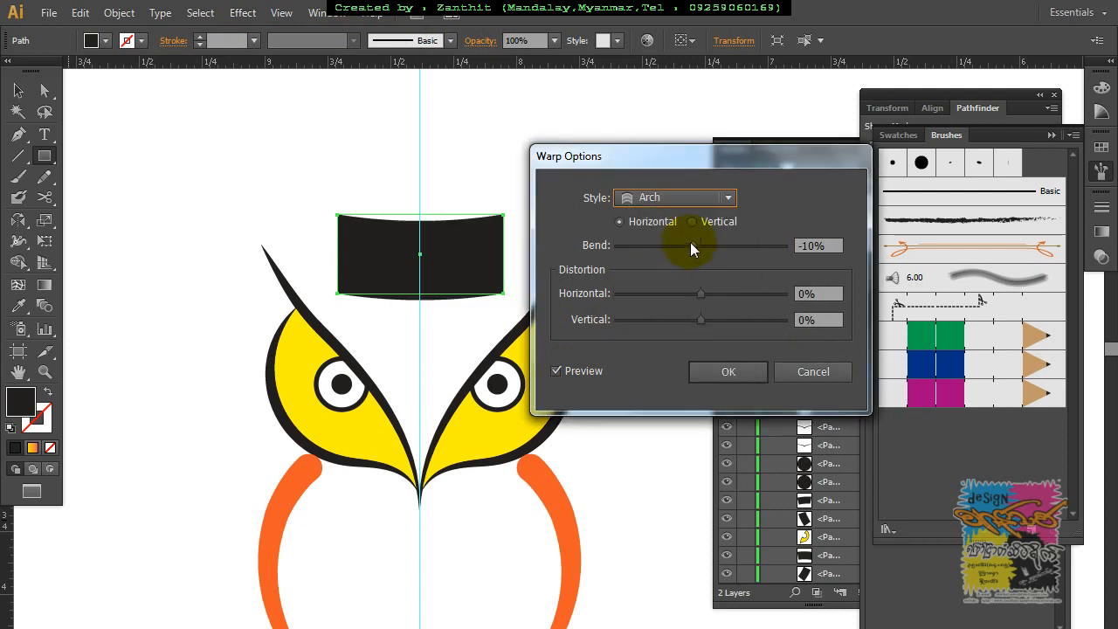
pyautogui.click(681, 201)
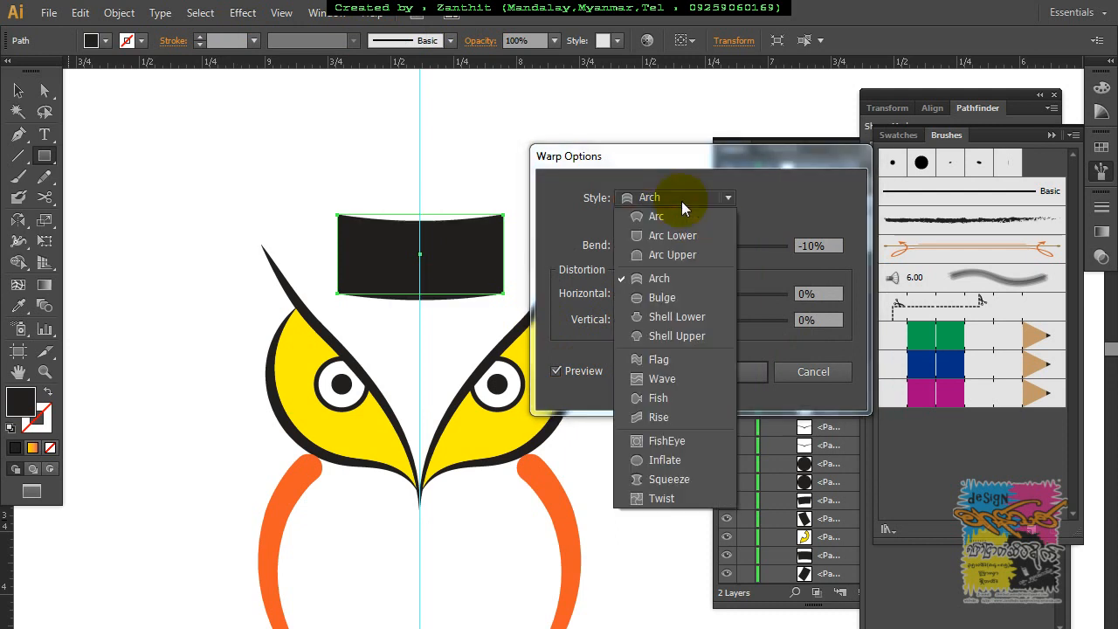
pyautogui.click(665, 298)
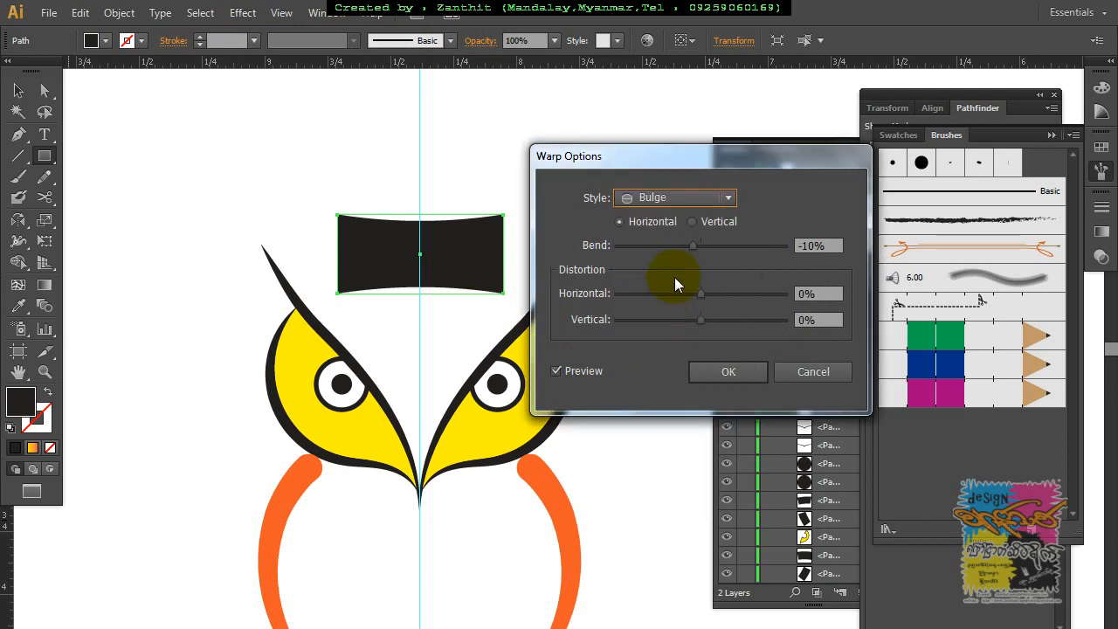
pyautogui.moveTo(694, 247); pyautogui.dragTo(712, 245)
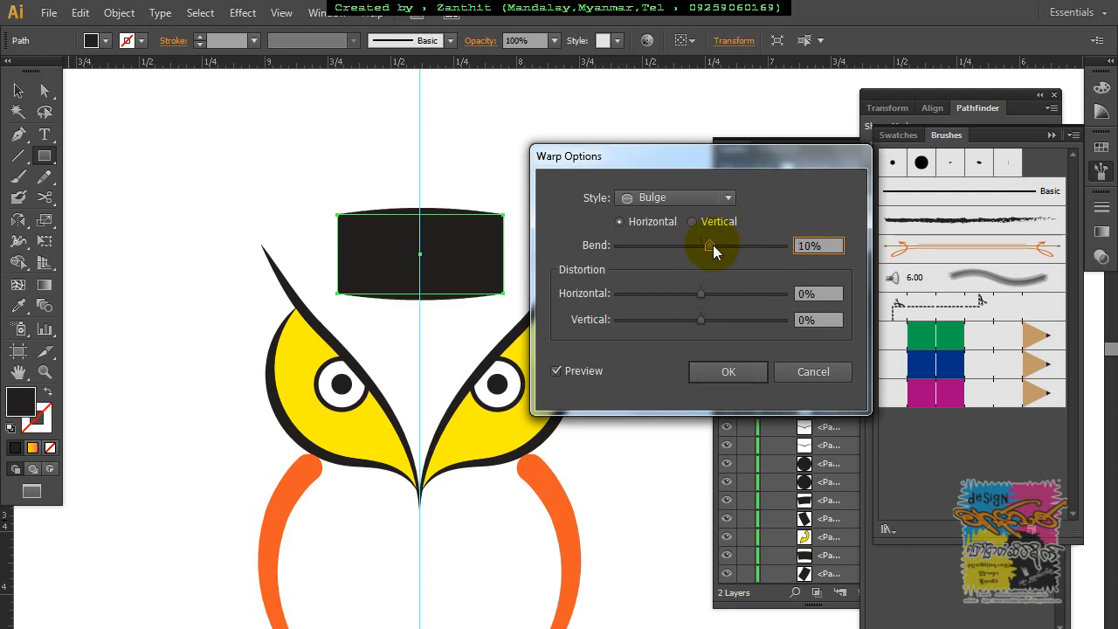
pyautogui.click(723, 373)
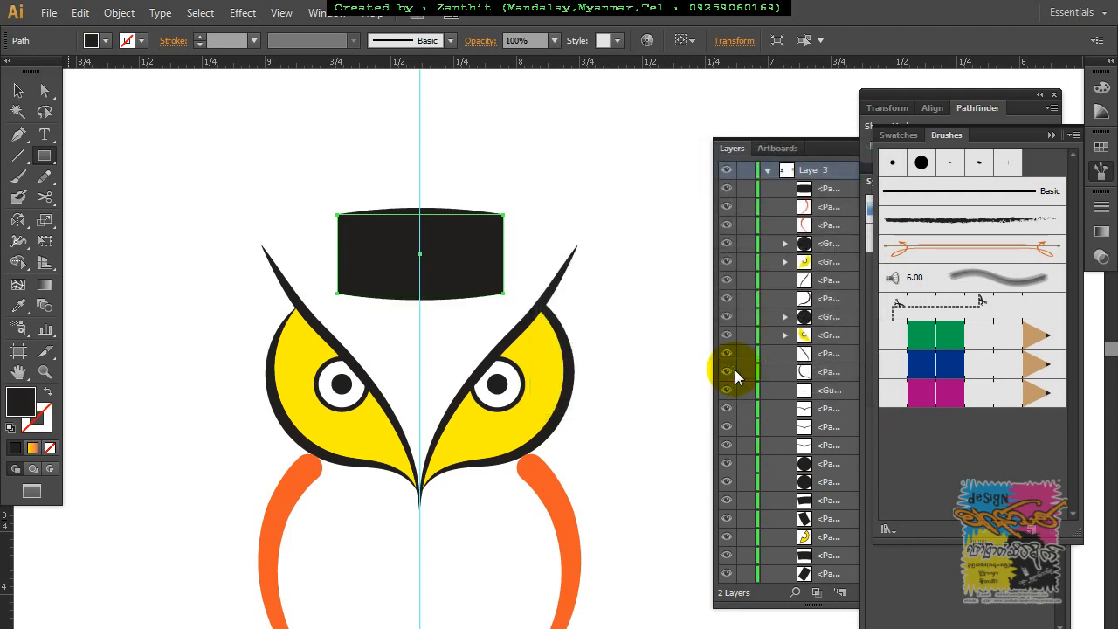
# Step: Draw a black square above the left eye, rotate it 45° into a diamond and reset its bounding box
pyautogui.click(18, 90)
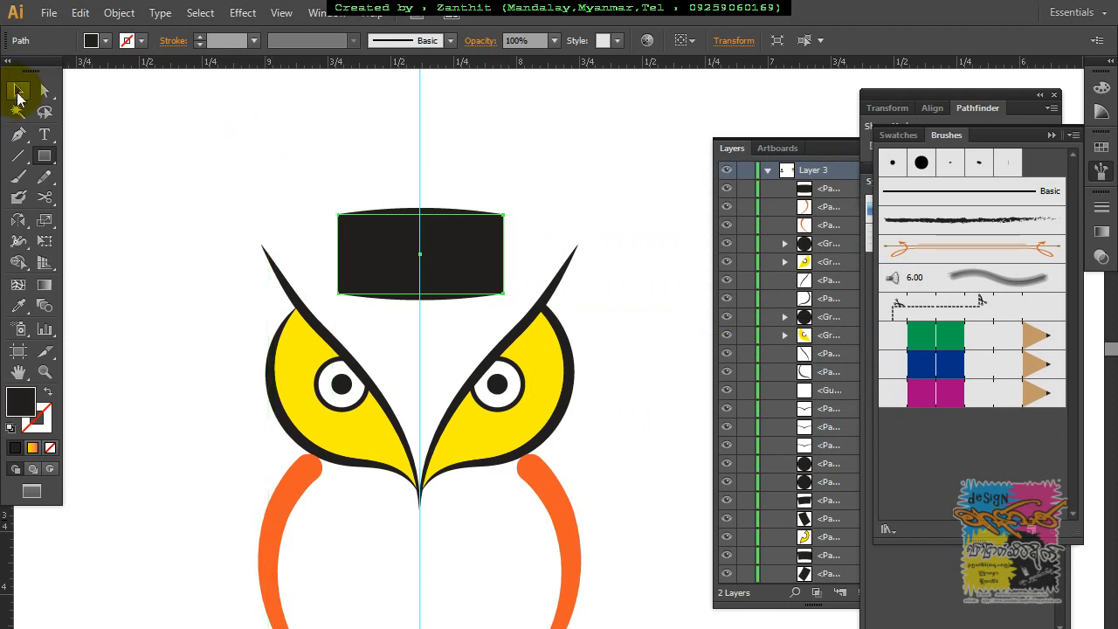
pyautogui.click(291, 186)
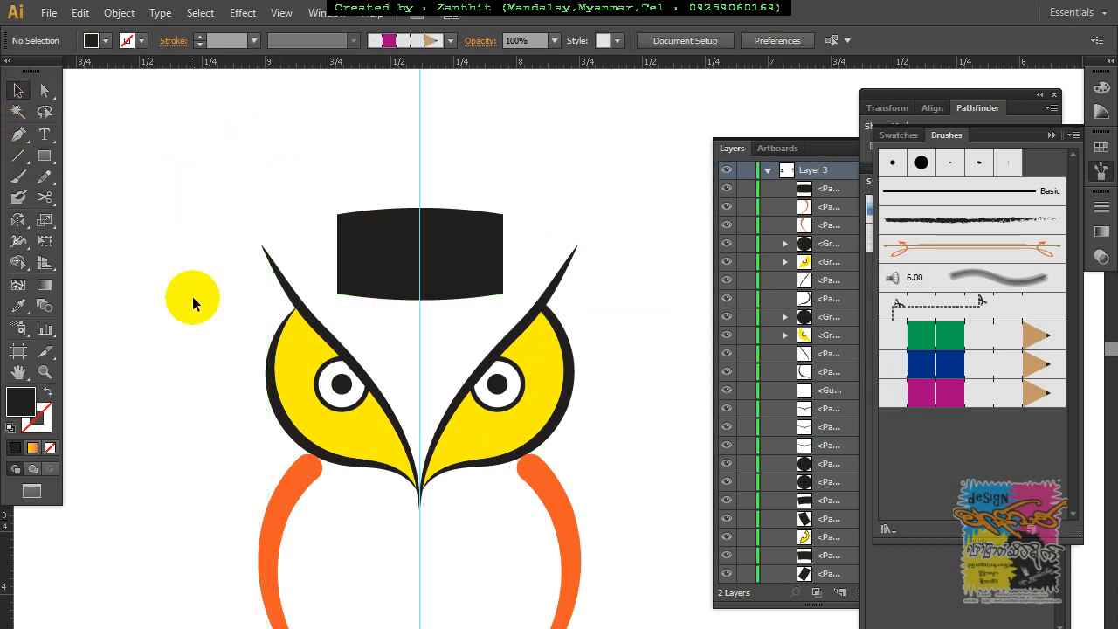
pyautogui.click(44, 157)
pyautogui.moveTo(44, 157); pyautogui.dragTo(83, 155)
pyautogui.moveTo(224, 142)
pyautogui.mouseDown()
pyautogui.moveTo(367, 237)
pyautogui.moveTo(323, 239)
pyautogui.moveTo(357, 193)
pyautogui.mouseUp()
pyautogui.click(18, 91)
pyautogui.rightClick(251, 167)
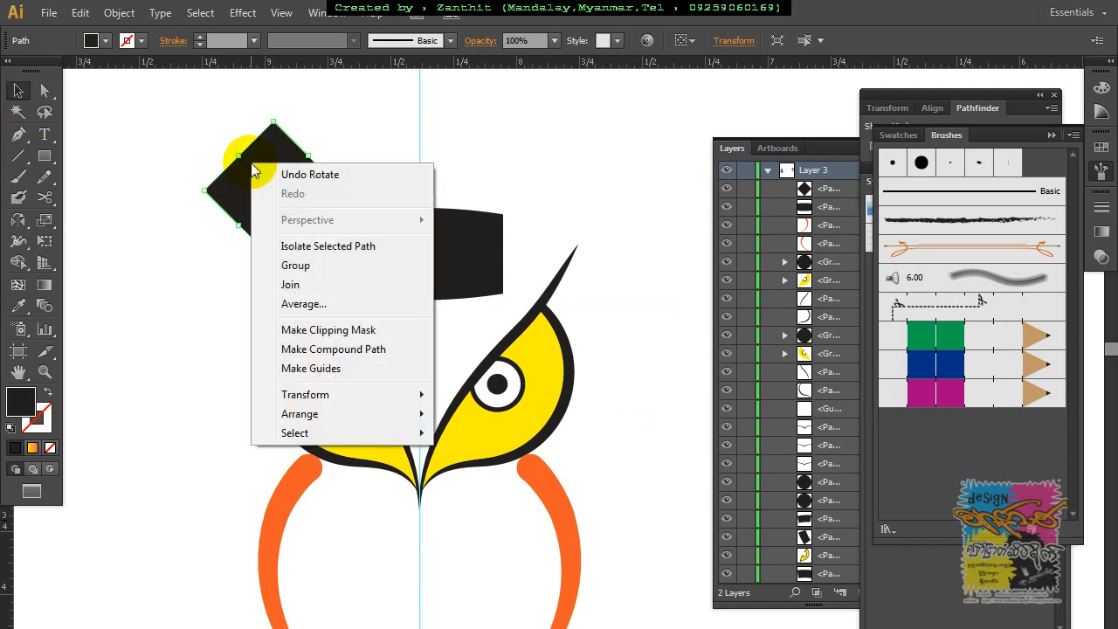
pyautogui.moveTo(292, 394)
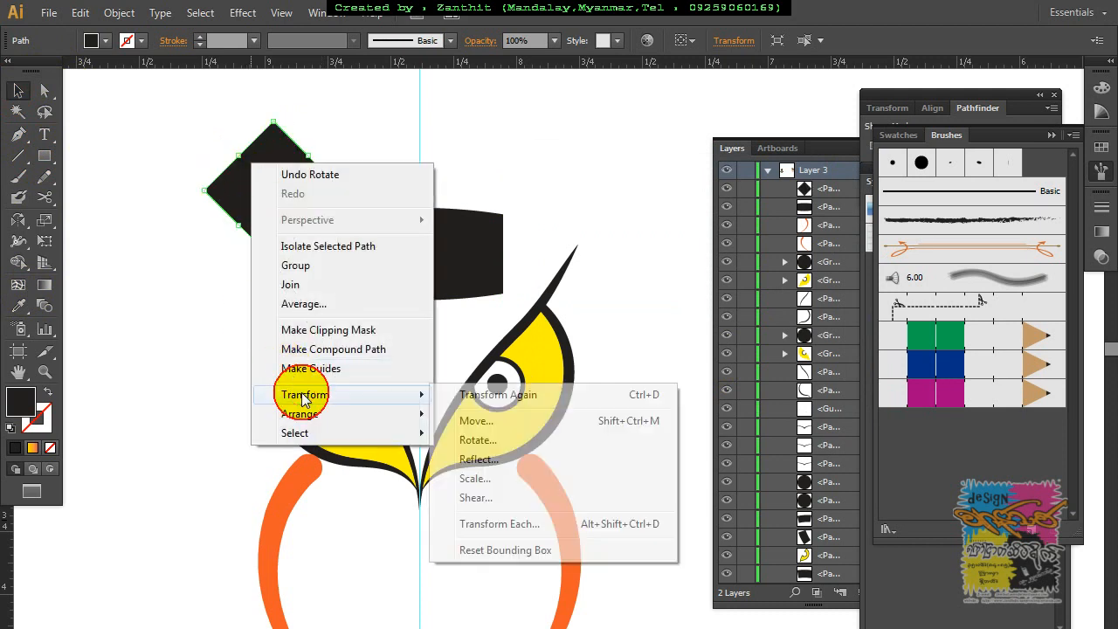
pyautogui.click(499, 549)
# Step: Centre the diamond on the guide over the cap base, stretch it into a wide mortarboard and send it to the back
pyautogui.moveTo(273, 259); pyautogui.dragTo(442, 216)
pyautogui.moveTo(489, 164); pyautogui.dragTo(571, 127)
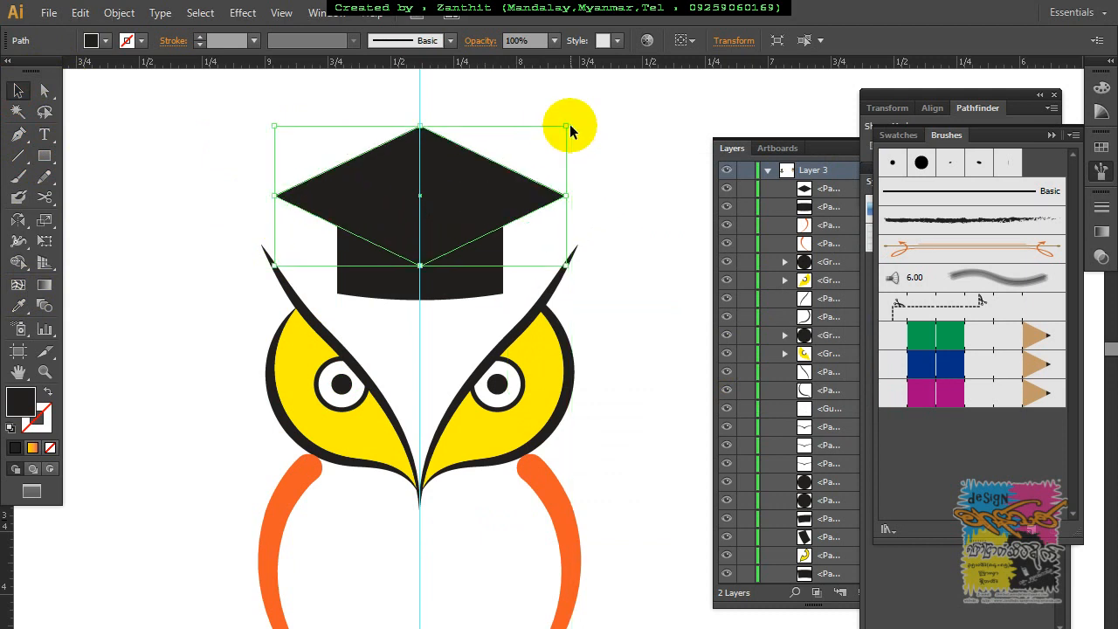
pyautogui.hotkey('ctrl', 'shift', '[')
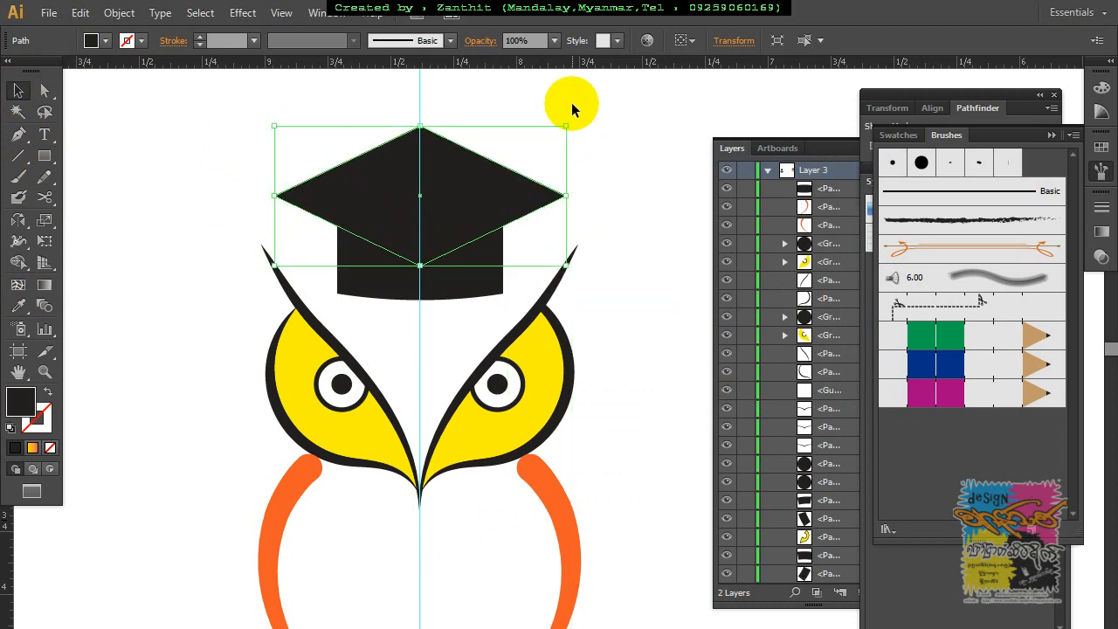
# Step: Expand the appearance of the bulged cap base into an editable shape
pyautogui.click(639, 174)
pyautogui.click(453, 280)
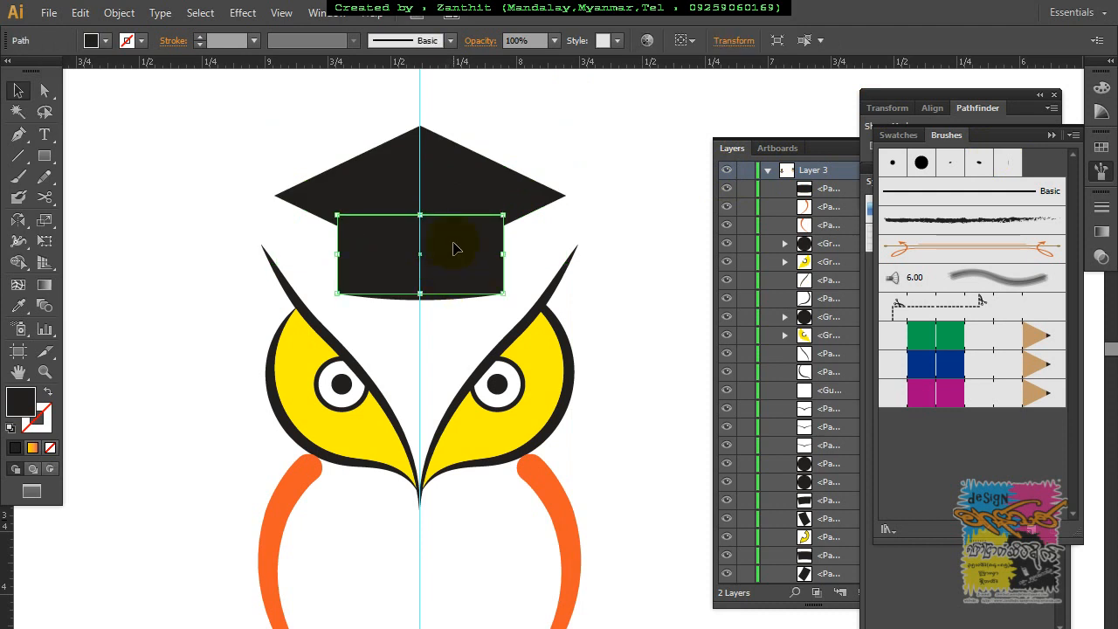
pyautogui.click(135, 14)
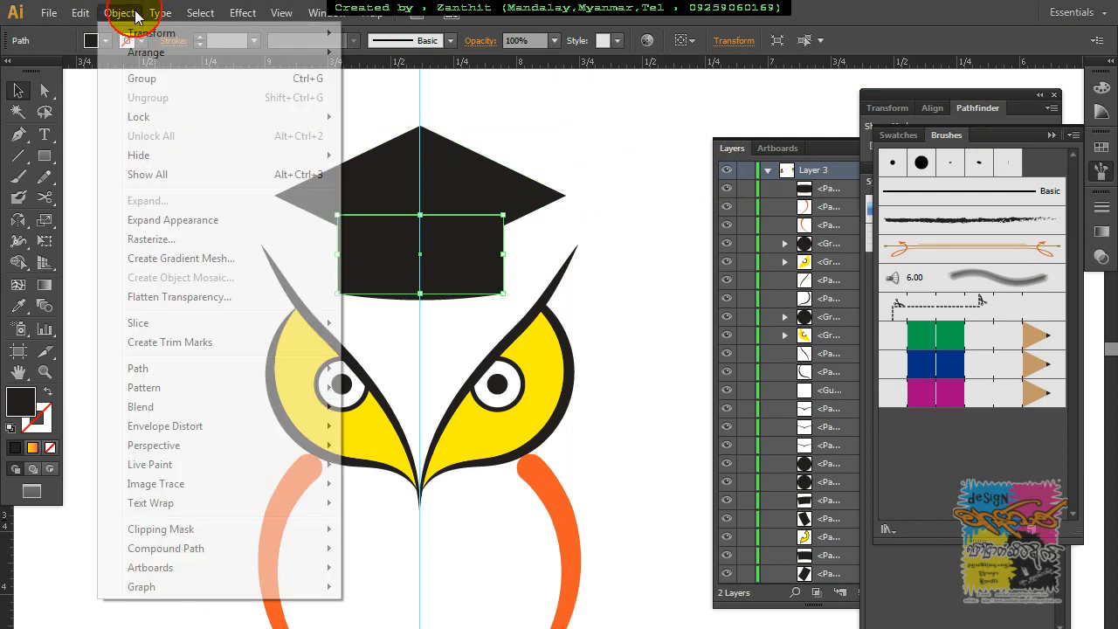
pyautogui.click(156, 227)
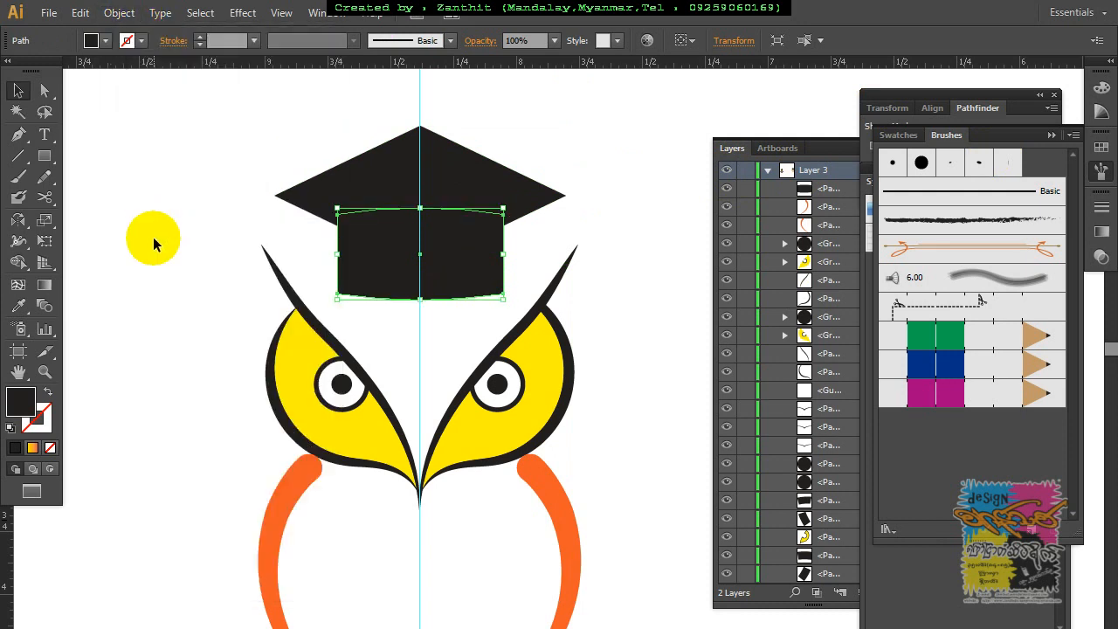
# Step: Narrow the cap base slightly about its centre and give it a white stroke
pyautogui.moveTo(501, 254)
pyautogui.mouseDown()
pyautogui.moveTo(512, 250)
pyautogui.moveTo(499, 253)
pyautogui.mouseUp()
pyautogui.click(141, 43)
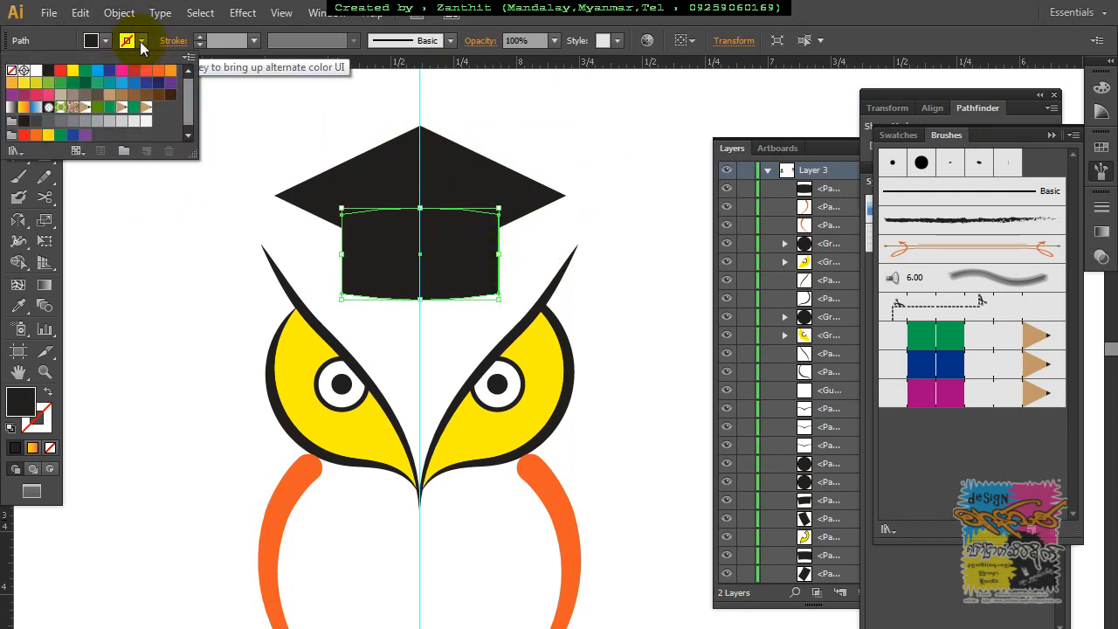
pyautogui.click(36, 70)
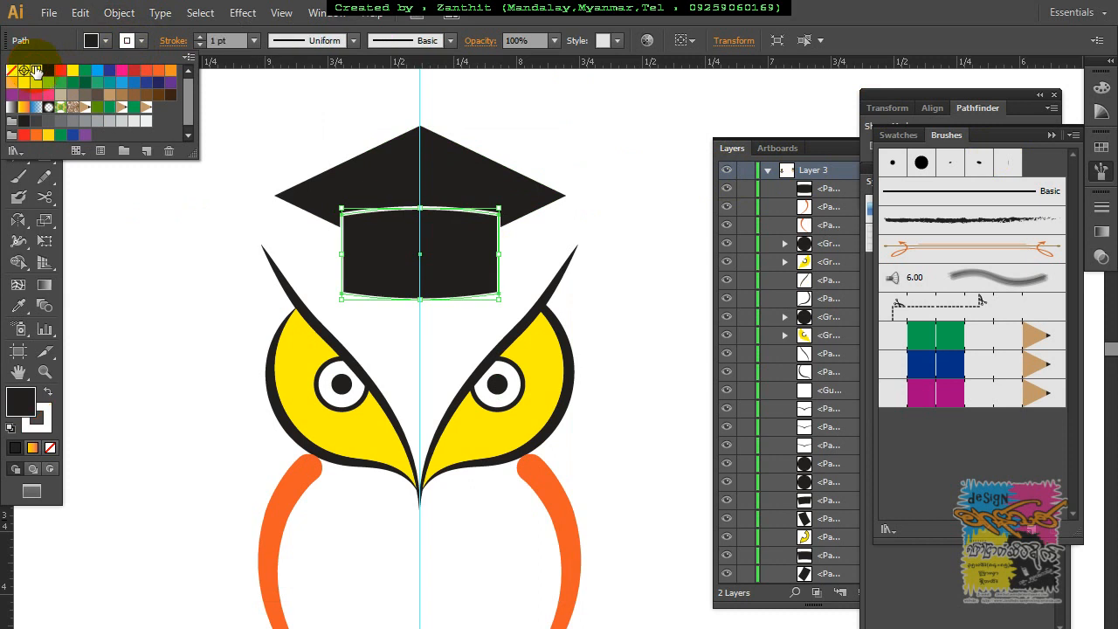
# Step: Lower the black mortarboard diamond slightly over the cap base and widen it symmetrically about the guide
pyautogui.click(609, 157)
pyautogui.click(581, 246)
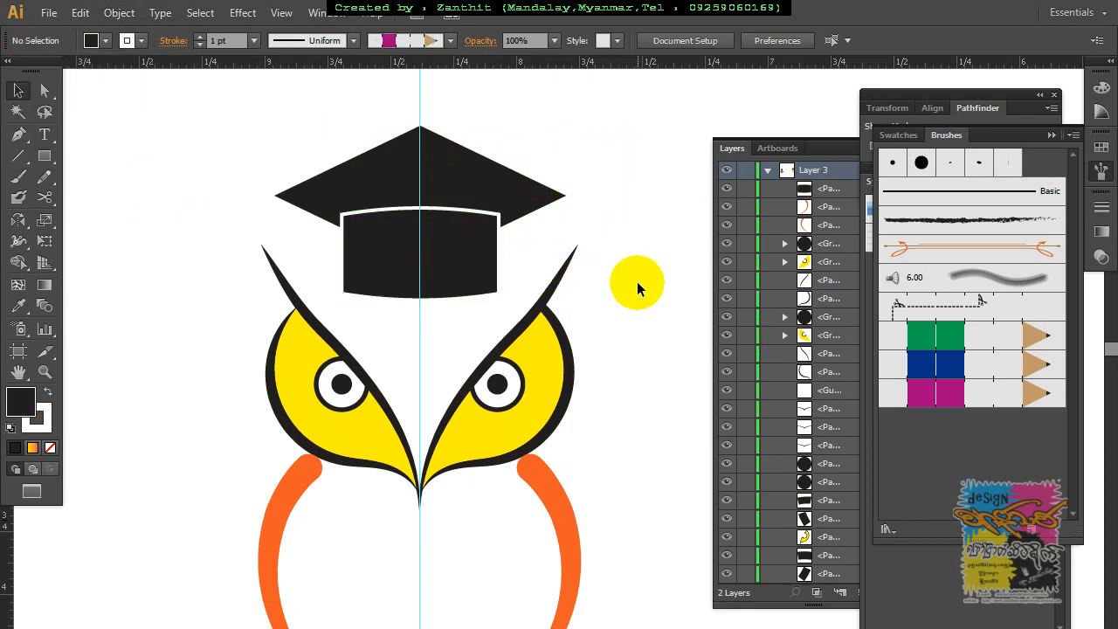
pyautogui.click(439, 208)
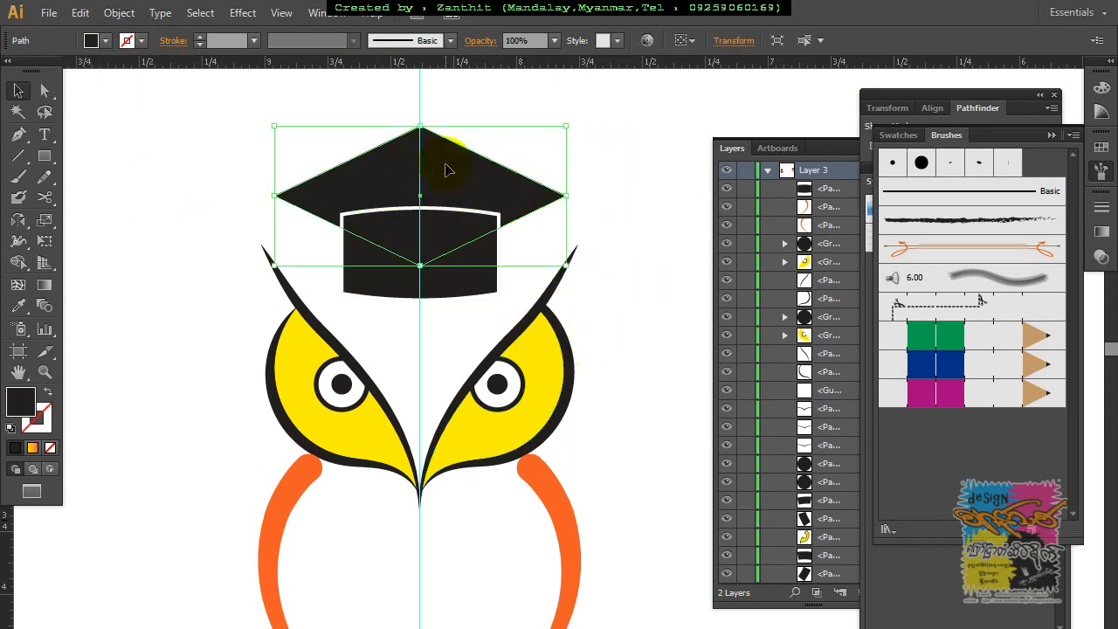
pyautogui.hotkey('ctrl', 'shift', 'a')
pyautogui.moveTo(443, 166); pyautogui.dragTo(442, 188)
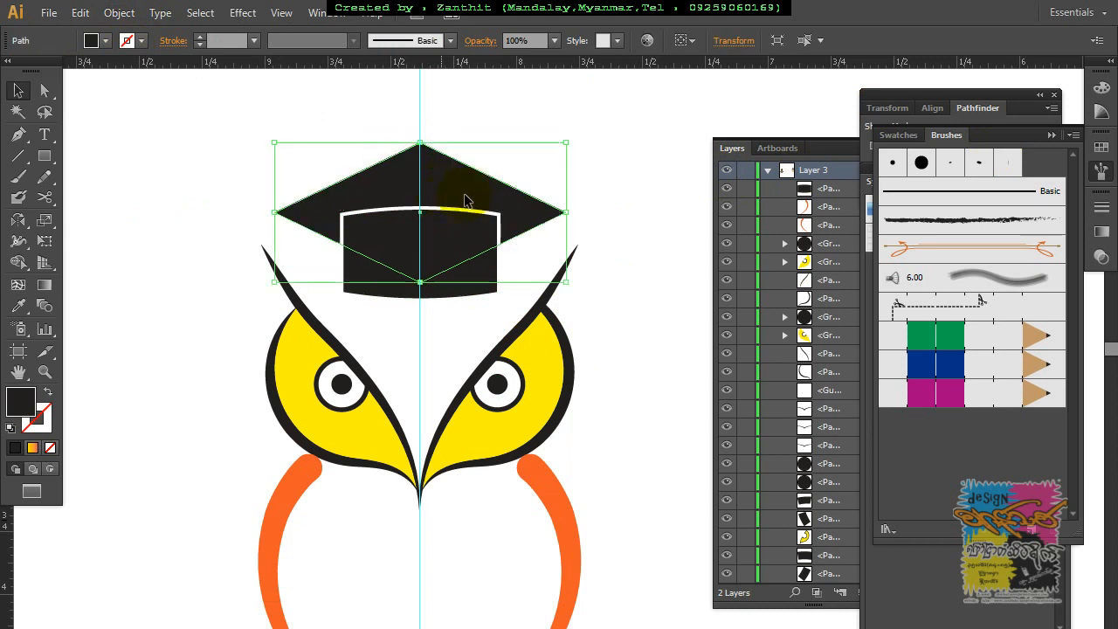
pyautogui.moveTo(566, 213)
pyautogui.mouseDown()
pyautogui.moveTo(601, 212)
pyautogui.moveTo(587, 212)
pyautogui.mouseUp()
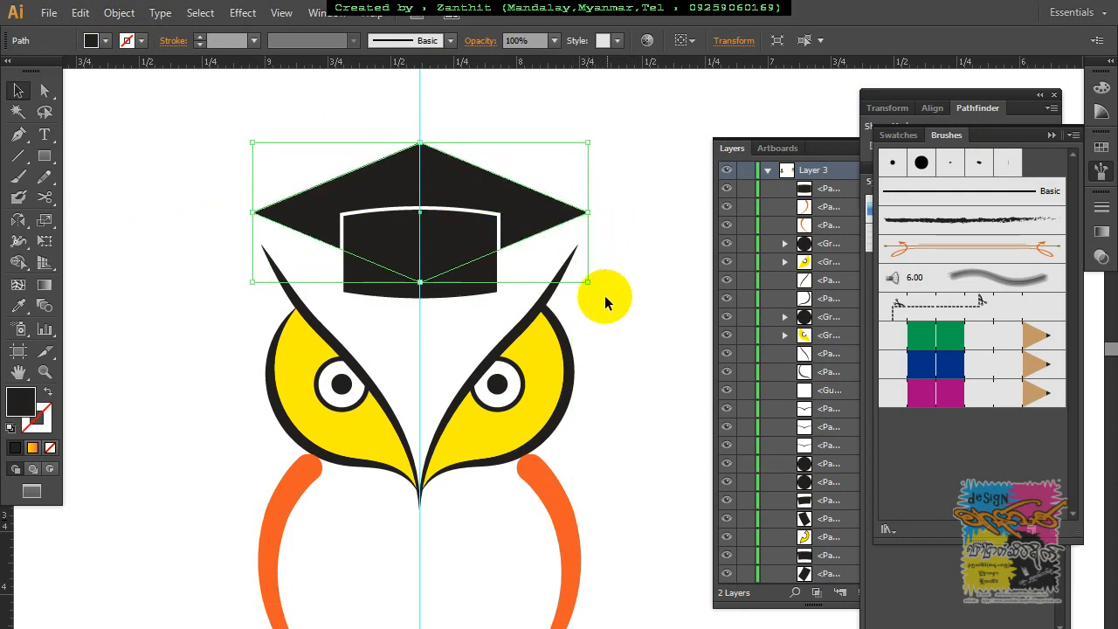
pyautogui.click(619, 342)
pyautogui.moveTo(621, 342); pyautogui.dragTo(578, 262)
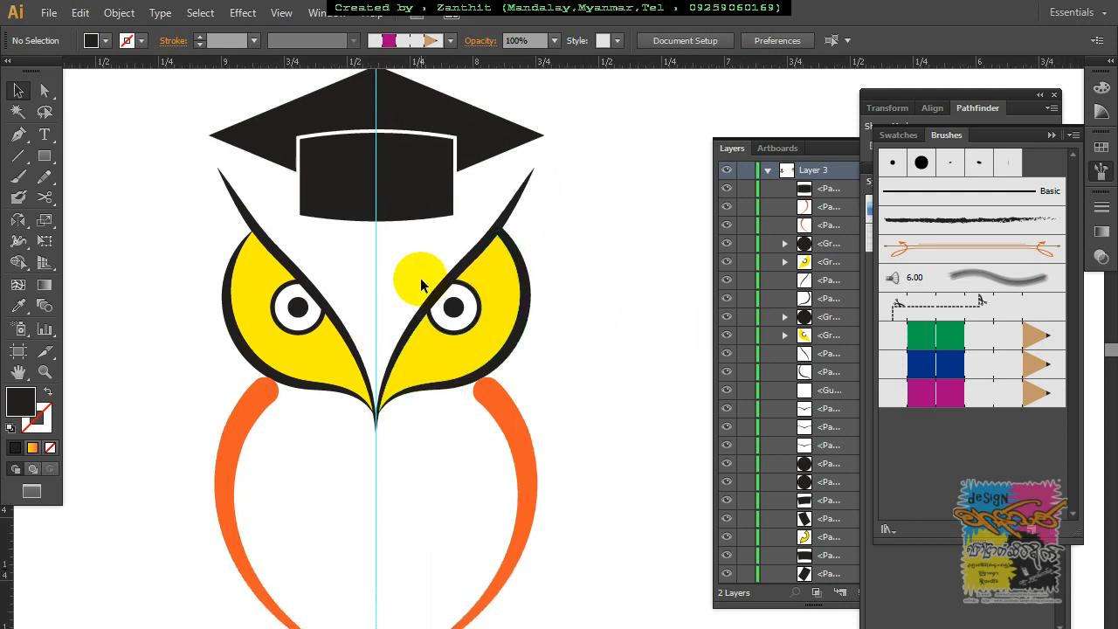
pyautogui.click(576, 269)
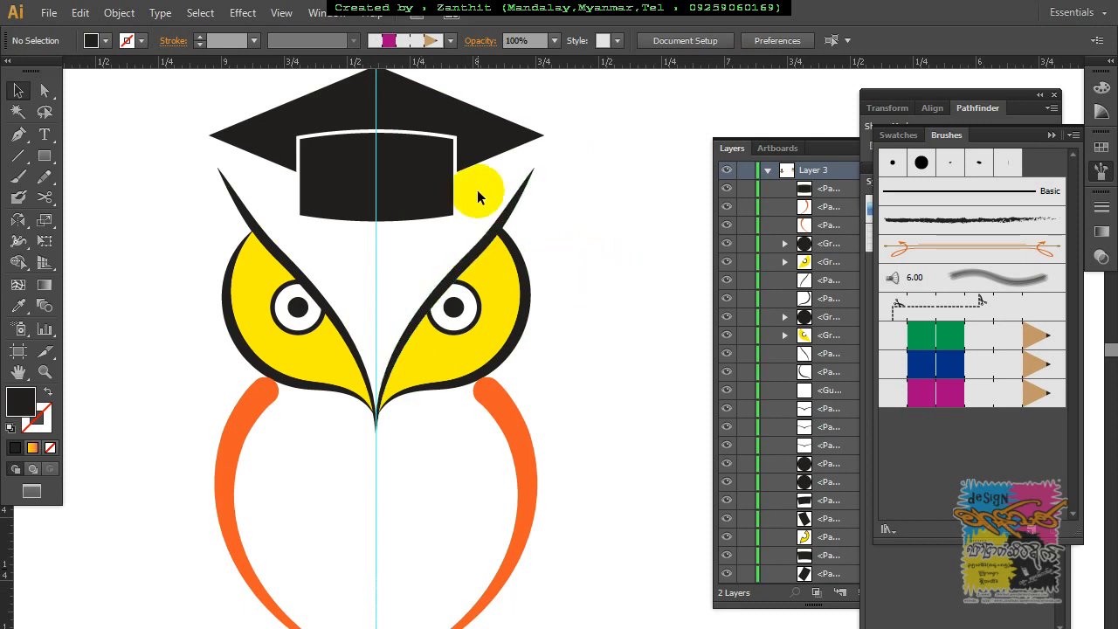
# Step: Draw a horizontal line between the inner edges of the two eyebrows, above the beak point
pyautogui.click(351, 347)
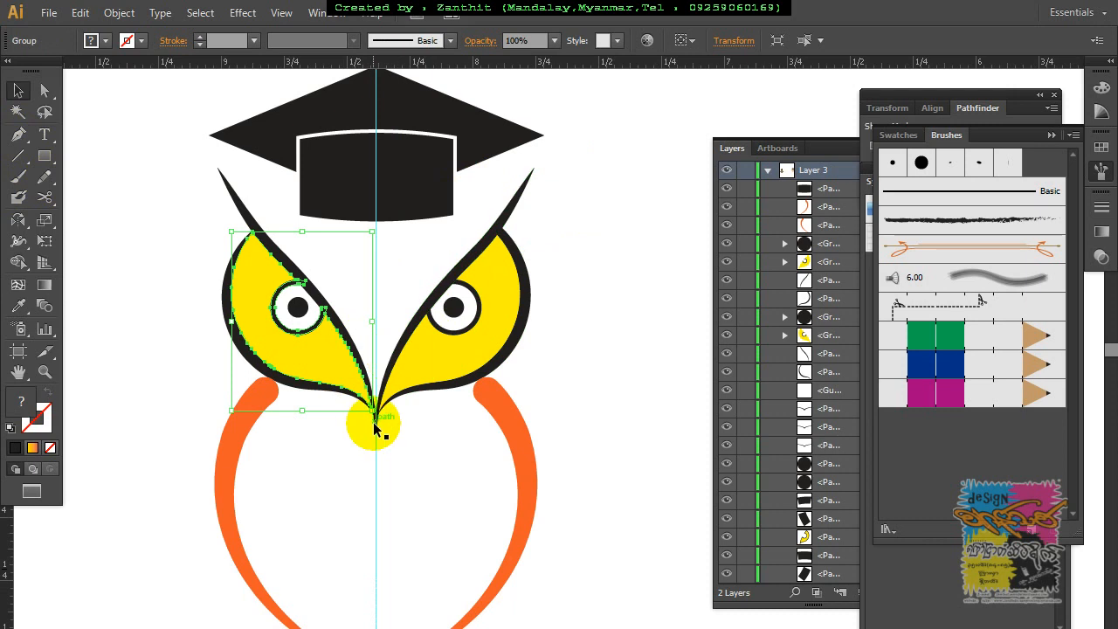
pyautogui.keyDown('shift'); pyautogui.click(395, 361); pyautogui.keyUp('shift')
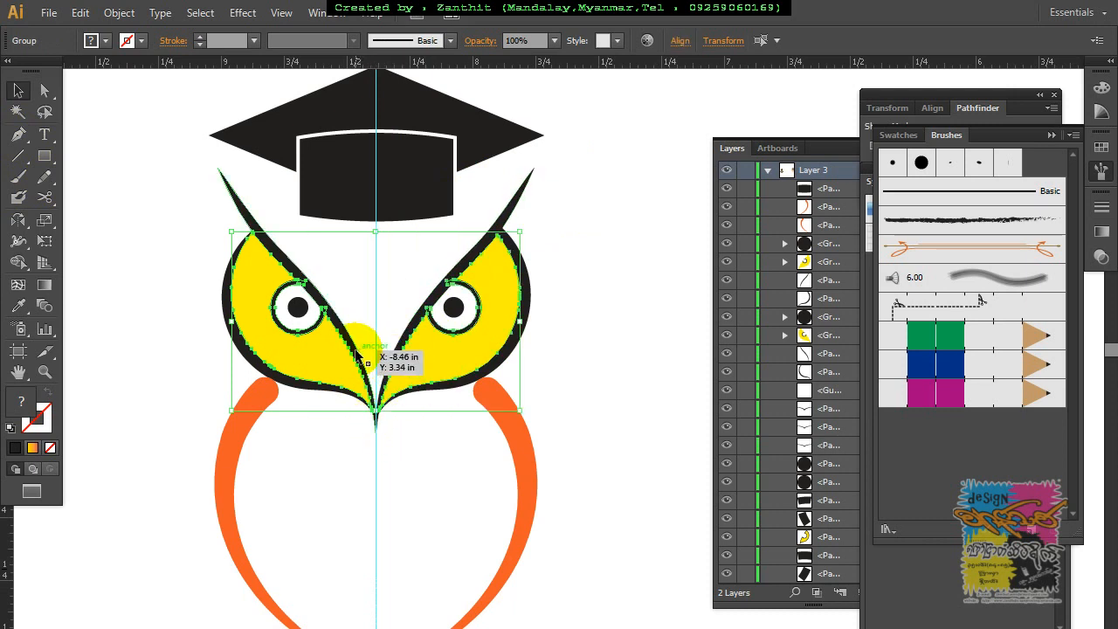
pyautogui.click(18, 156)
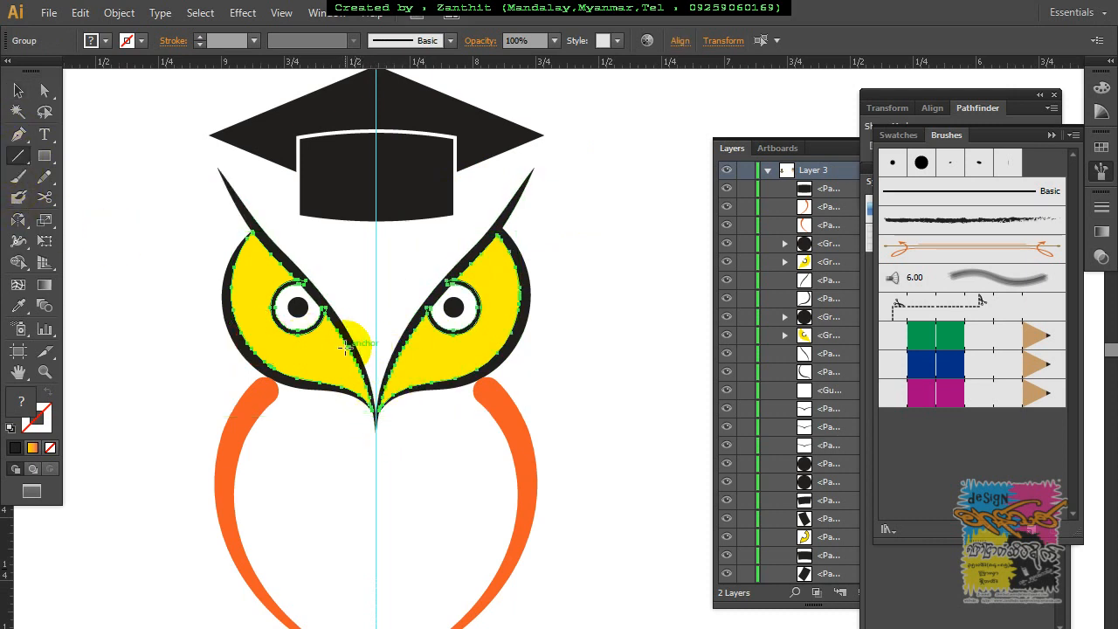
pyautogui.moveTo(352, 340); pyautogui.dragTo(395, 344)
pyautogui.click(19, 90)
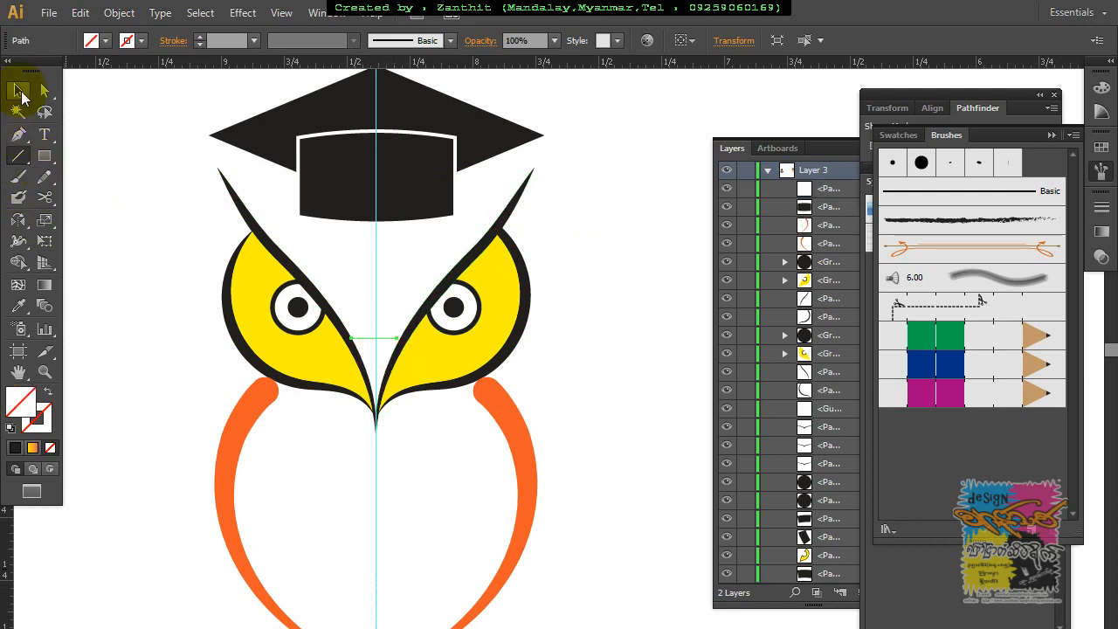
pyautogui.click(434, 299)
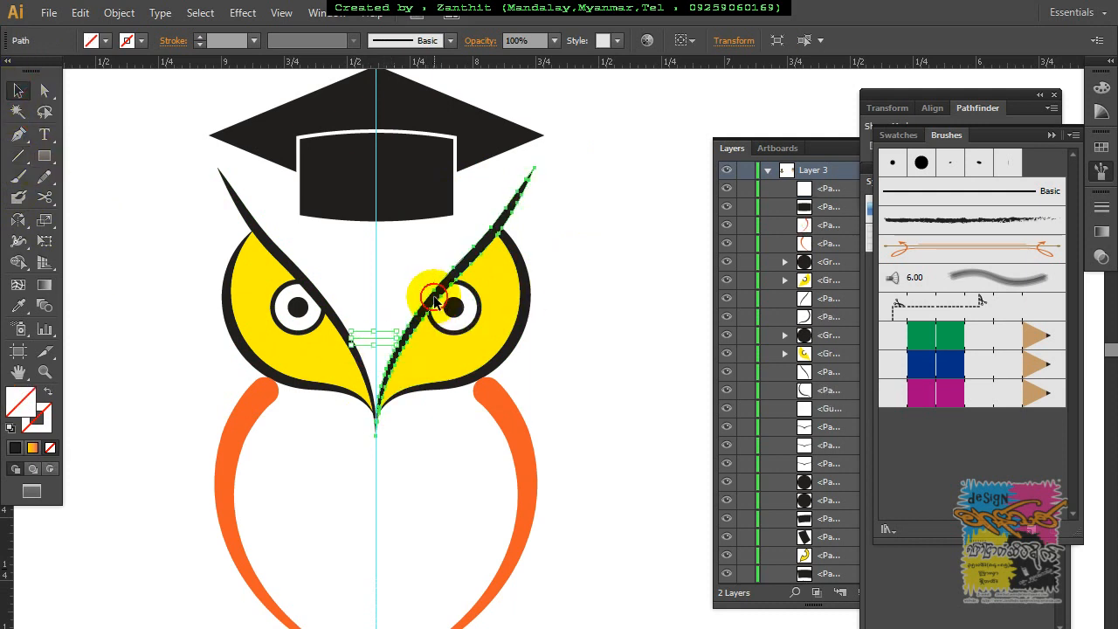
pyautogui.click(18, 261)
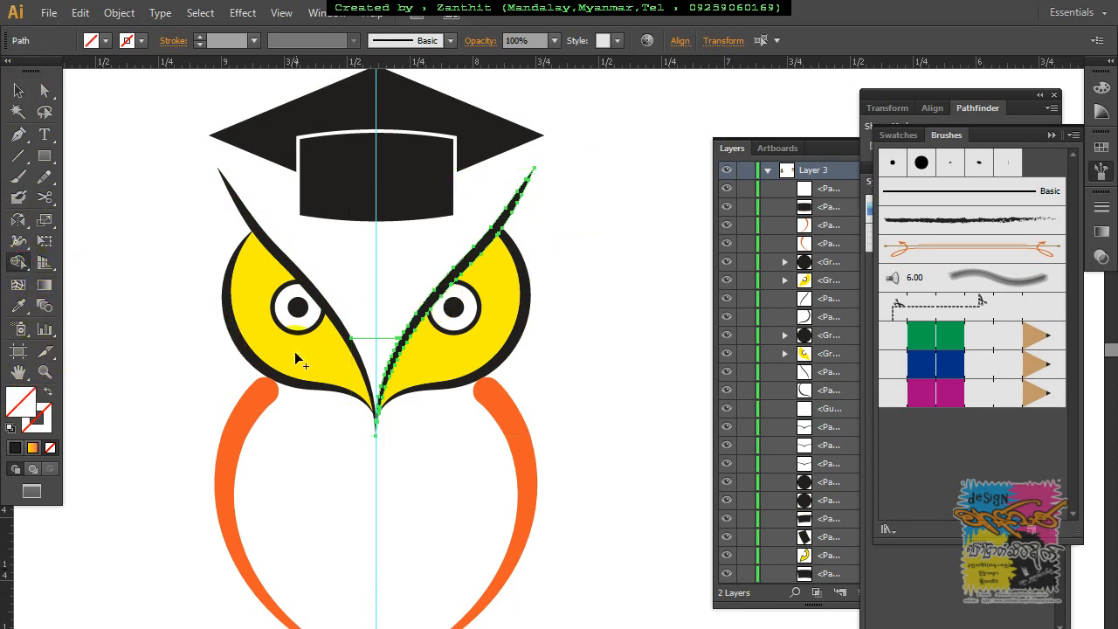
pyautogui.click(20, 91)
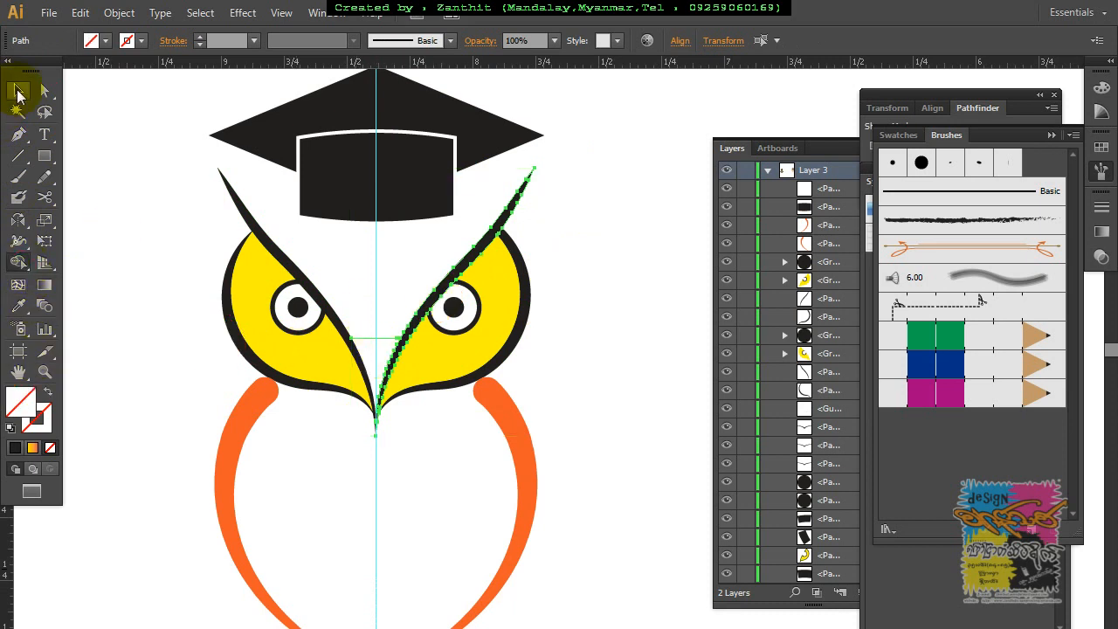
# Step: Extend both ends of the horizontal line between the eyes so it crosses the left and right eyebrow shapes
pyautogui.hotkey('ctrl', '+')
pyautogui.hotkey('ctrl', '+')
pyautogui.hotkey('ctrl', '+')
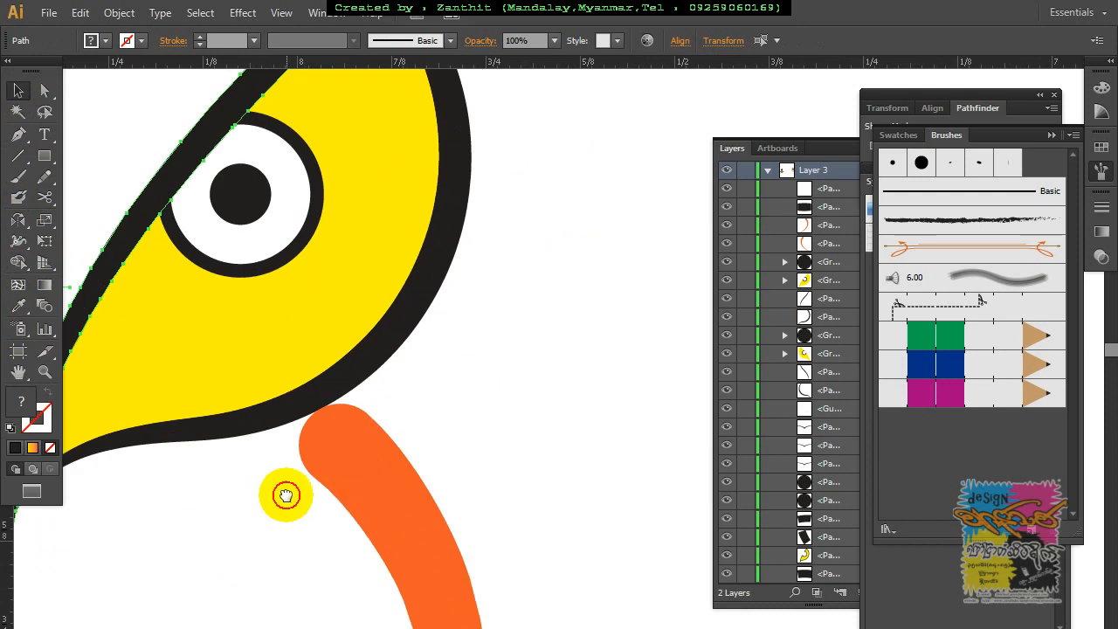
pyautogui.moveTo(287, 494); pyautogui.dragTo(480, 481)
pyautogui.click(234, 286)
pyautogui.moveTo(237, 280); pyautogui.dragTo(285, 282)
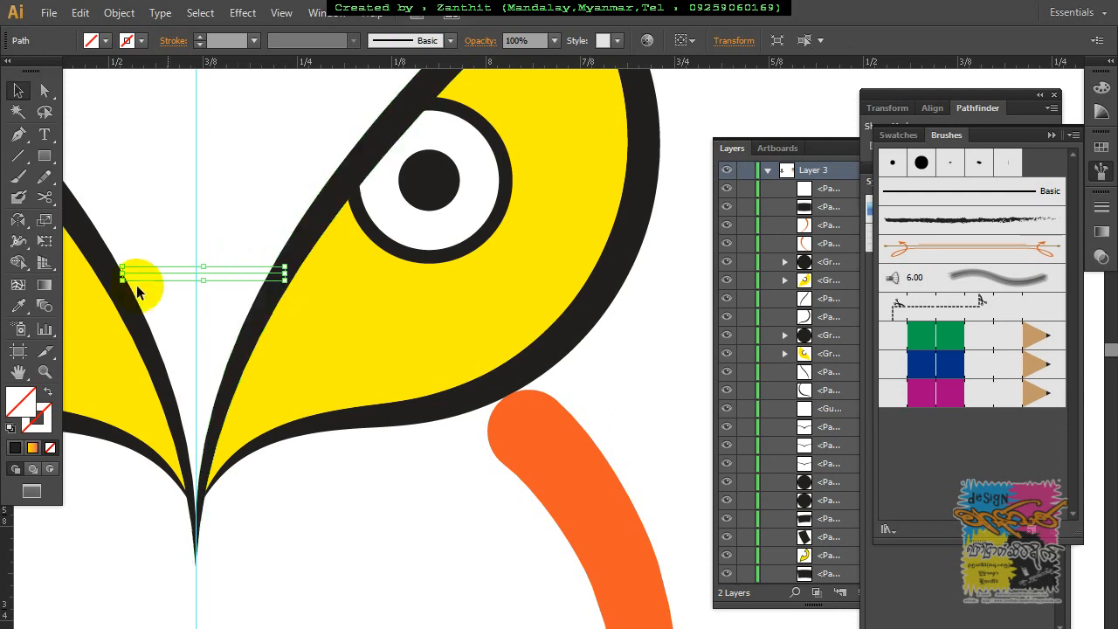
pyautogui.moveTo(121, 274); pyautogui.dragTo(102, 271)
# Step: Fill the area enclosed by the line and both eyebrows with black using Shape Builder to form the beak
pyautogui.keyDown('shift'); pyautogui.click(125, 312); pyautogui.keyUp('shift')
pyautogui.keyDown('shift'); pyautogui.click(259, 319); pyautogui.keyUp('shift')
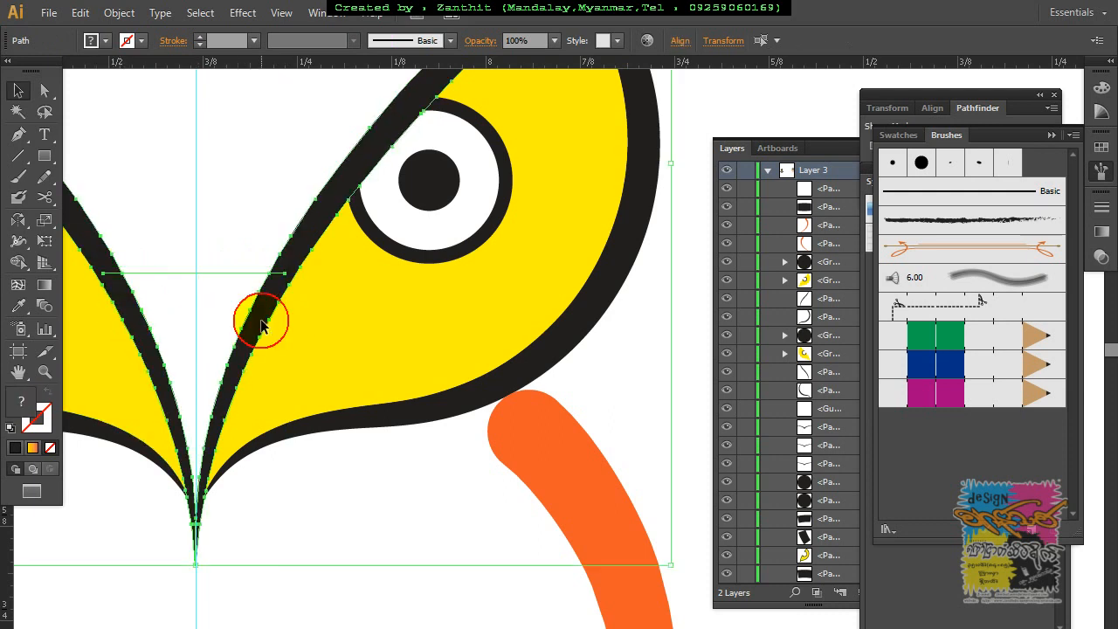
pyautogui.click(19, 263)
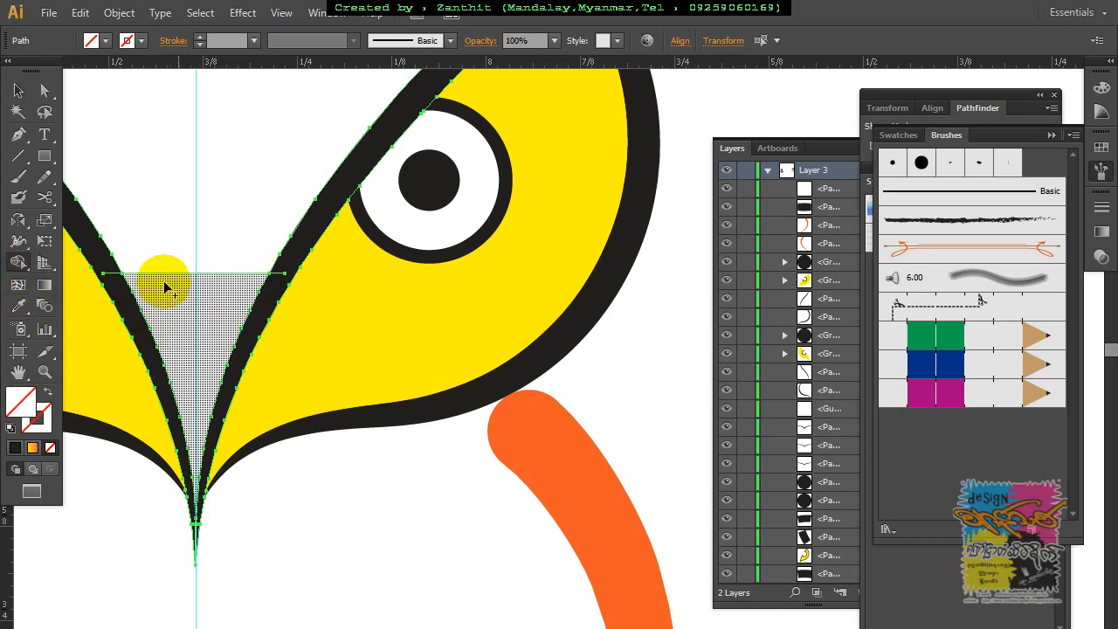
pyautogui.click(106, 41)
pyautogui.click(48, 71)
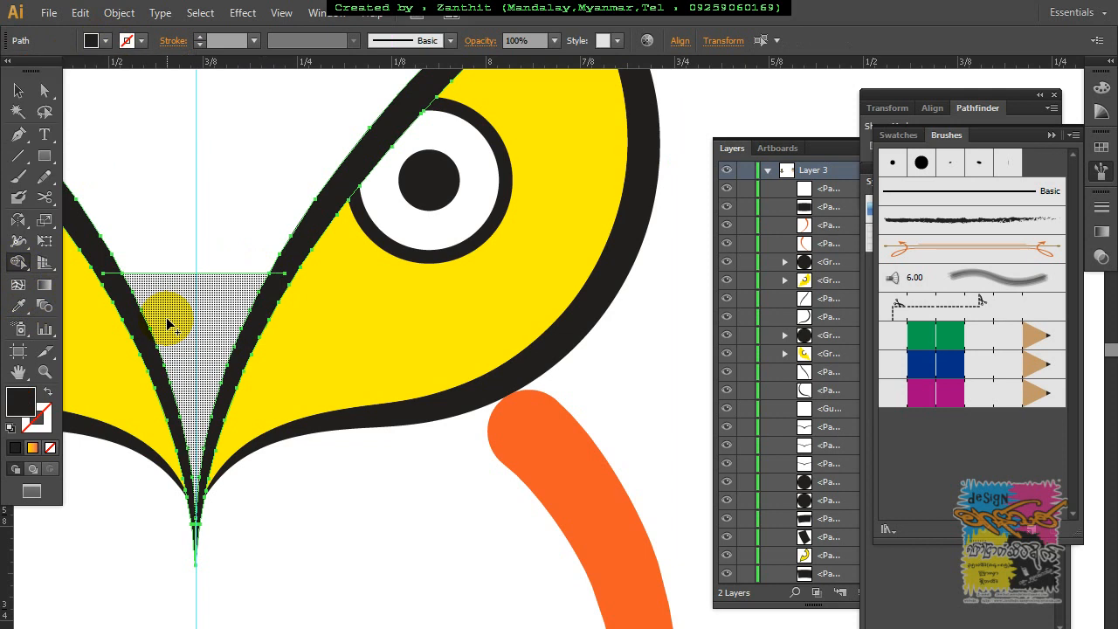
pyautogui.click(169, 321)
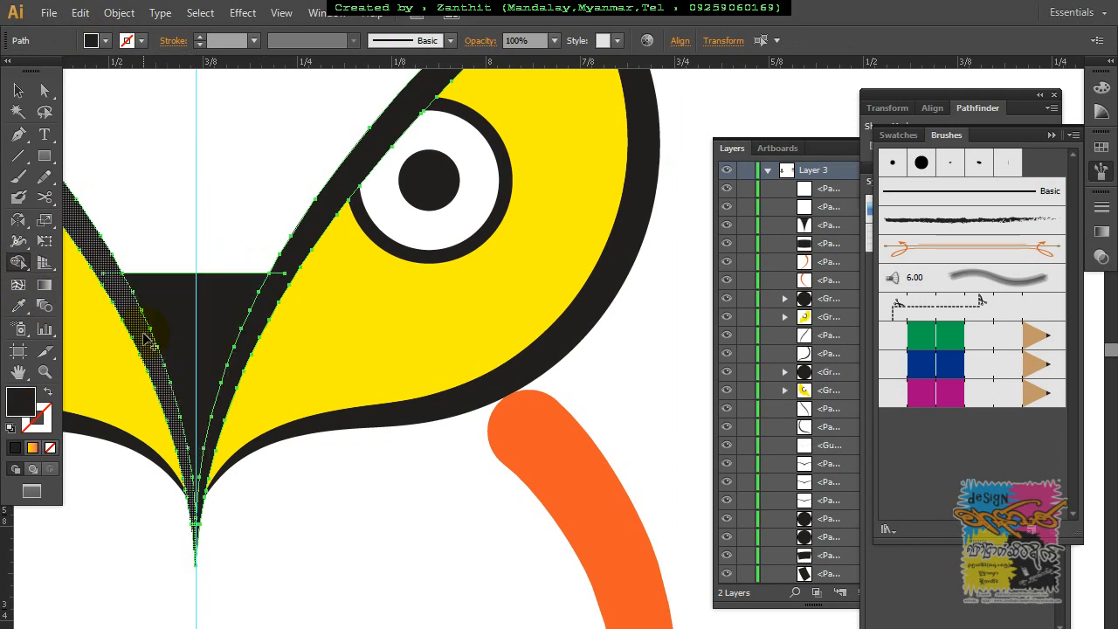
pyautogui.click(18, 90)
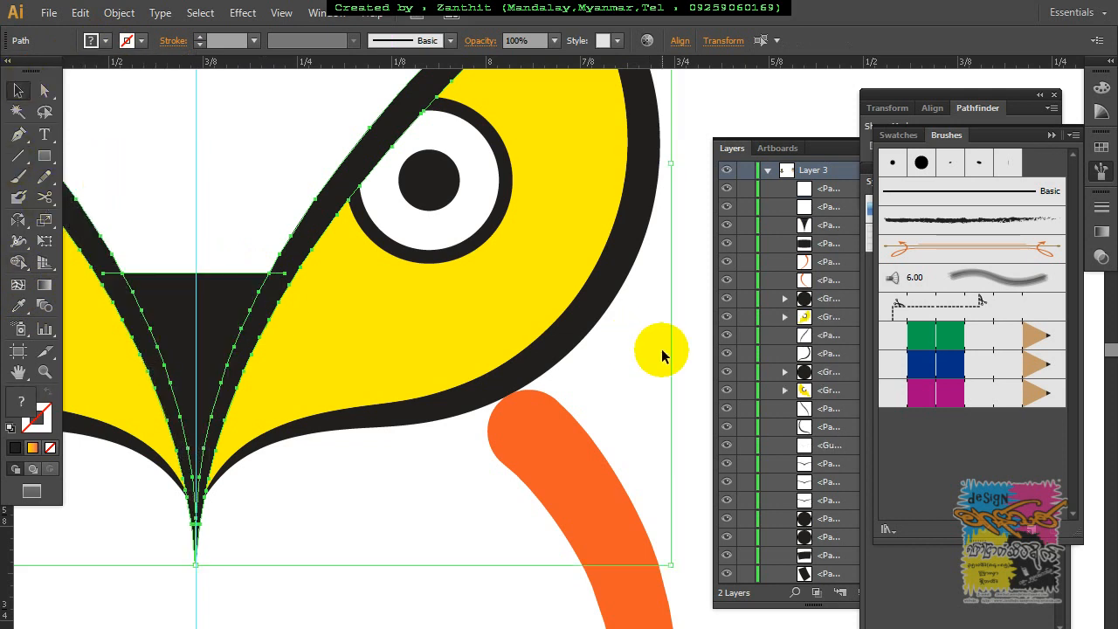
pyautogui.click(674, 358)
pyautogui.scroll(-4, 673, 362)
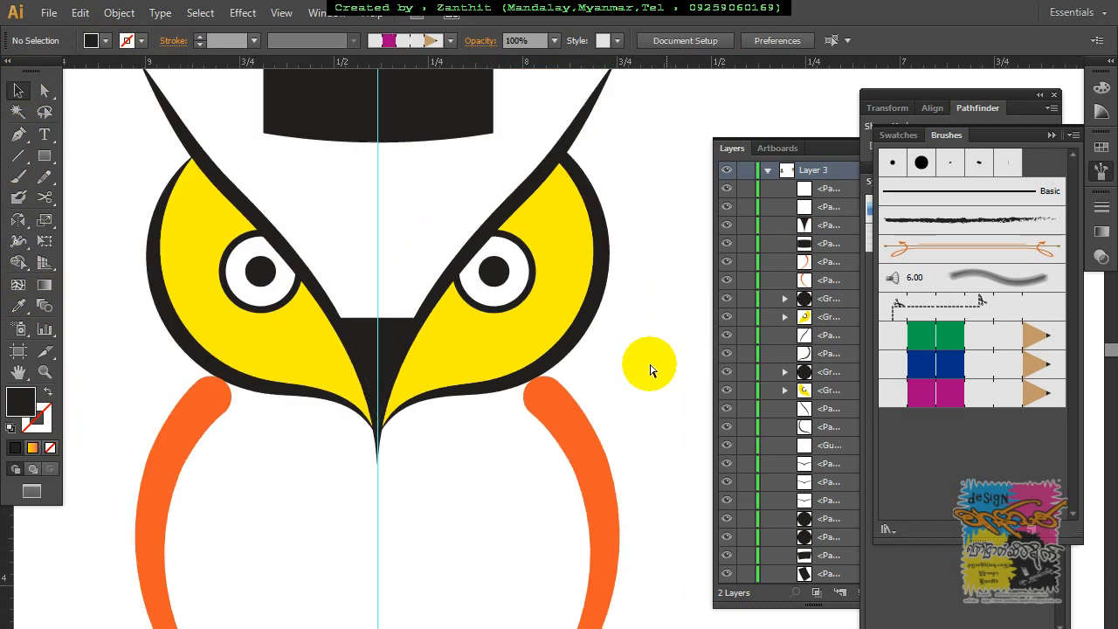
pyautogui.moveTo(577, 342); pyautogui.dragTo(488, 341)
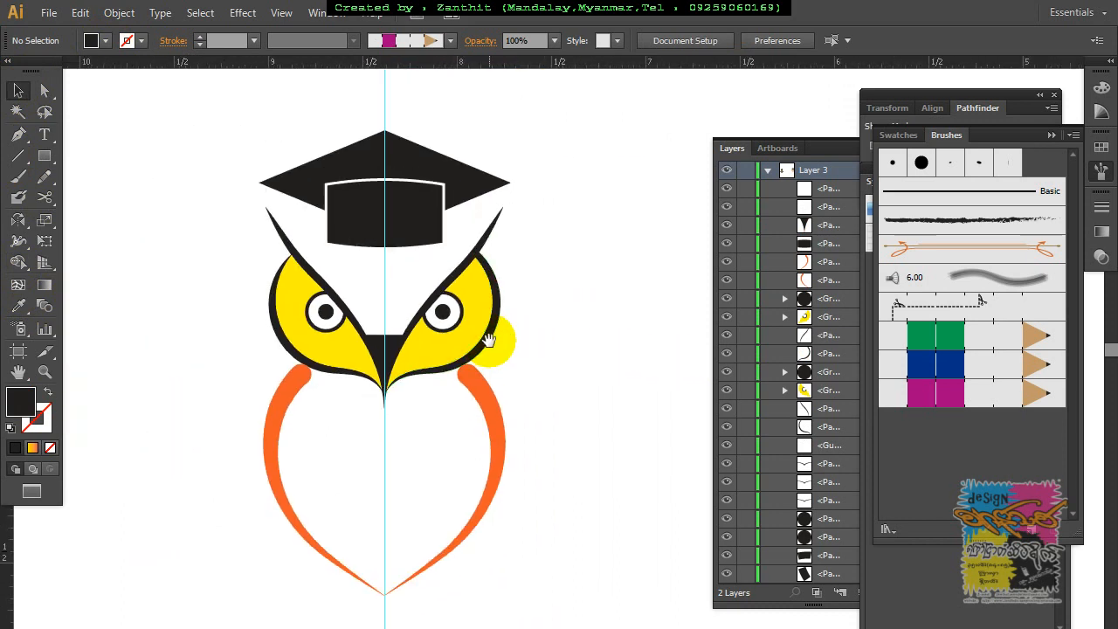
# Step: Draw a short vertical line hanging from the mortarboard's lower right edge and give it a 2 pt black stroke
pyautogui.click(17, 155)
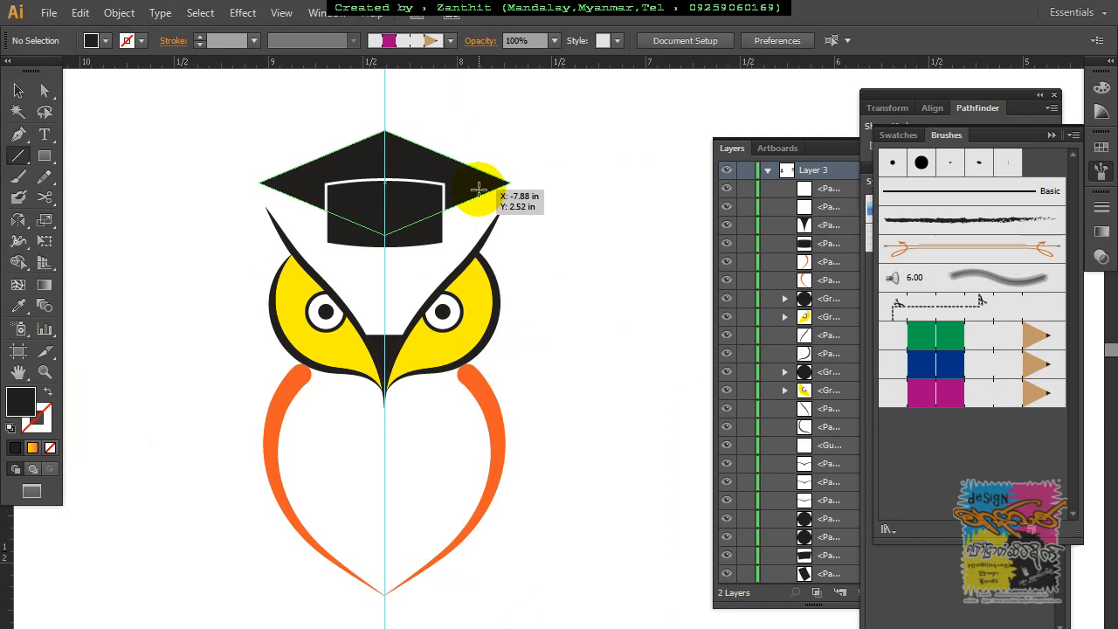
pyautogui.moveTo(479, 187); pyautogui.dragTo(469, 215)
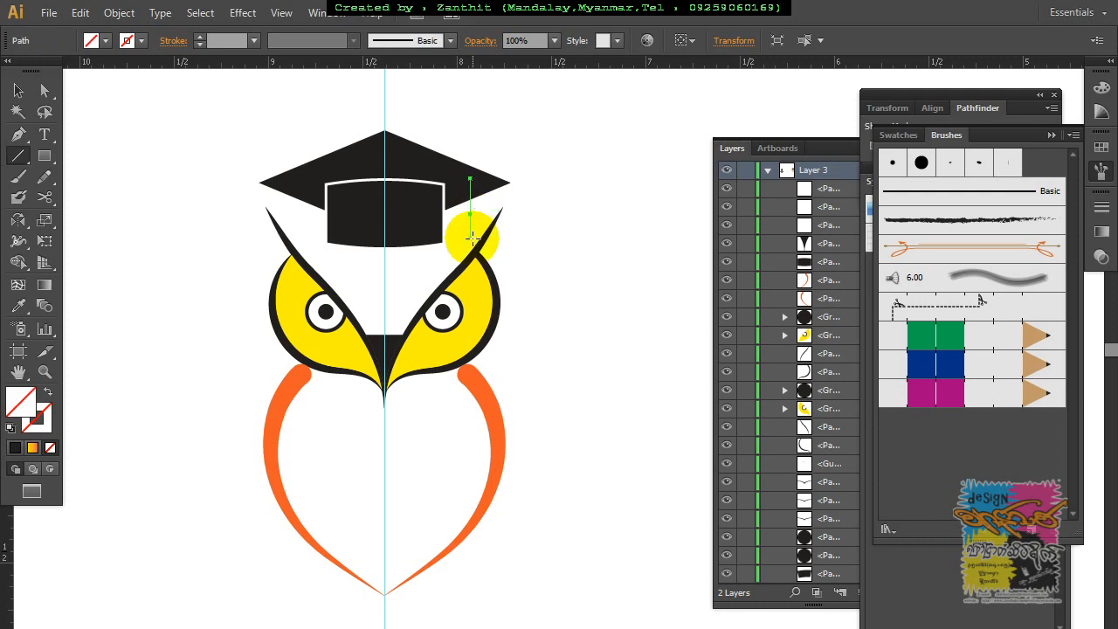
pyautogui.click(200, 41)
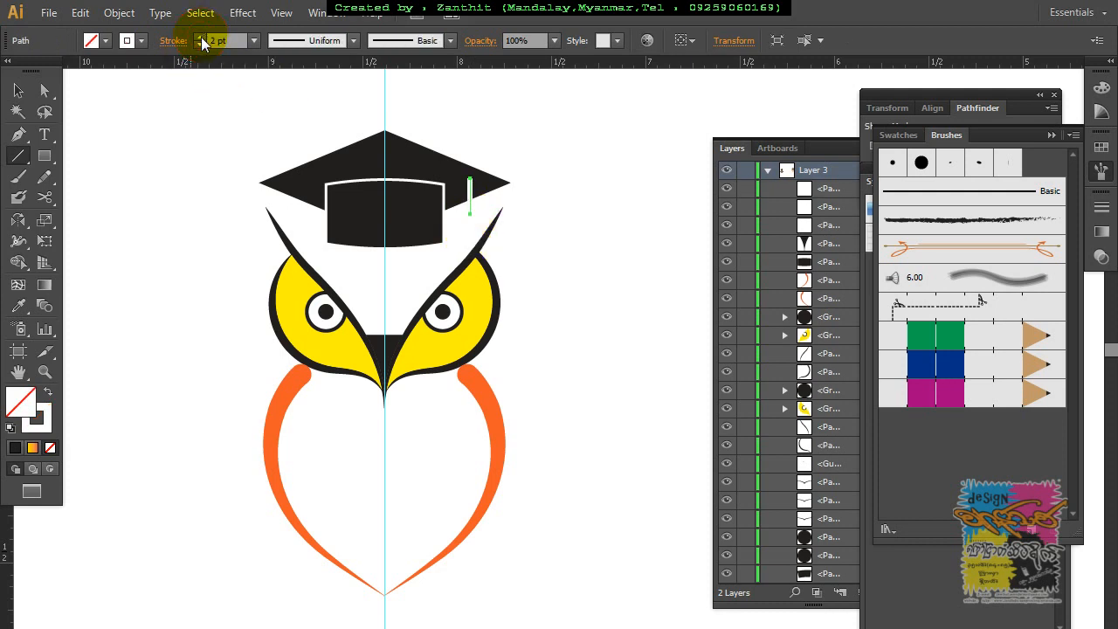
pyautogui.click(128, 40)
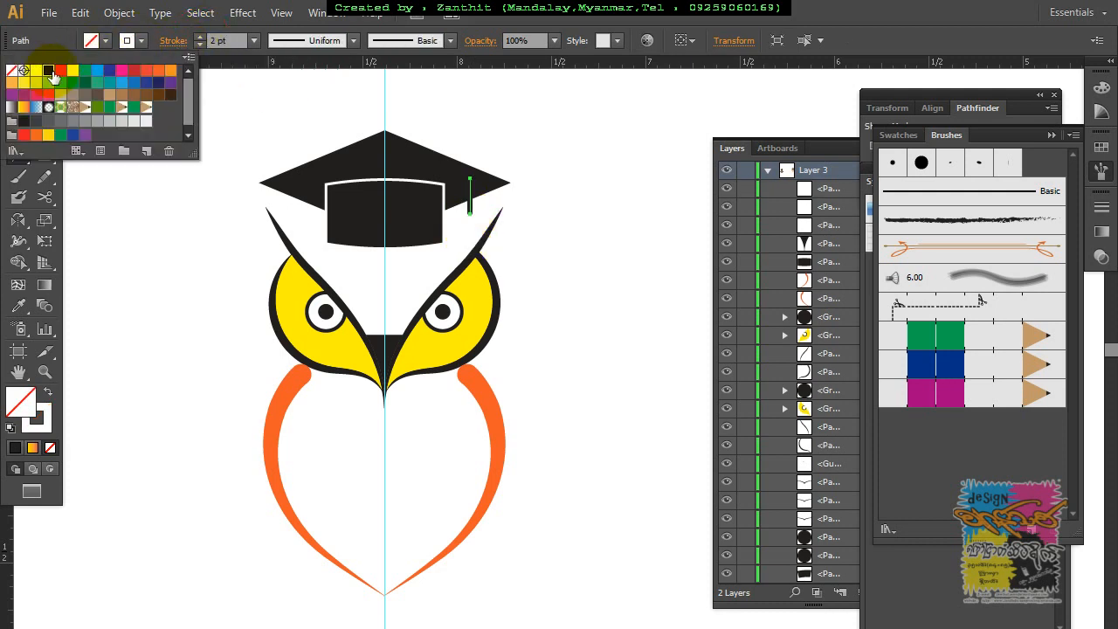
pyautogui.click(48, 71)
pyautogui.click(684, 22)
pyautogui.click(18, 91)
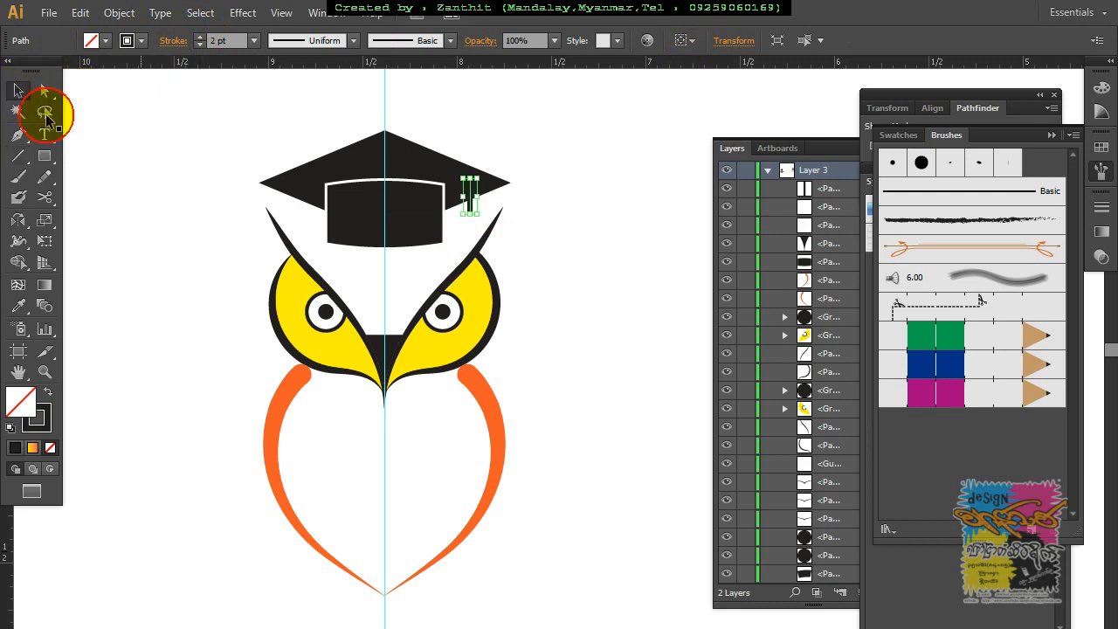
pyautogui.click(601, 249)
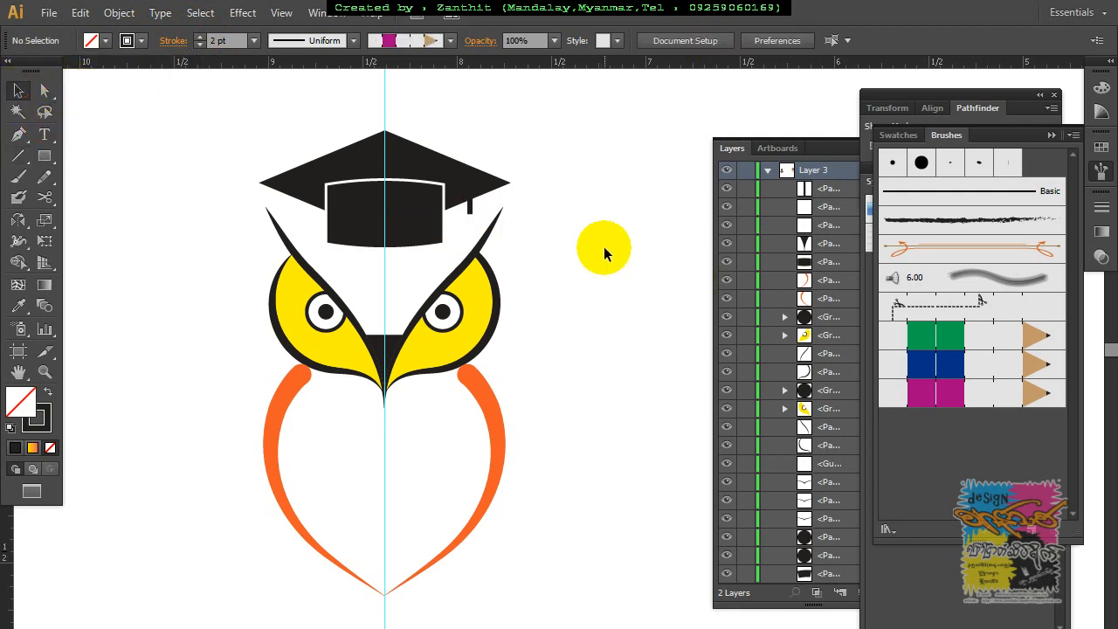
# Step: Draw a longer vertical line on the empty canvas beside the cap and set its stroke to 0.5 pt black
pyautogui.hotkey('ctrl', '+')
pyautogui.moveTo(548, 222); pyautogui.dragTo(503, 325)
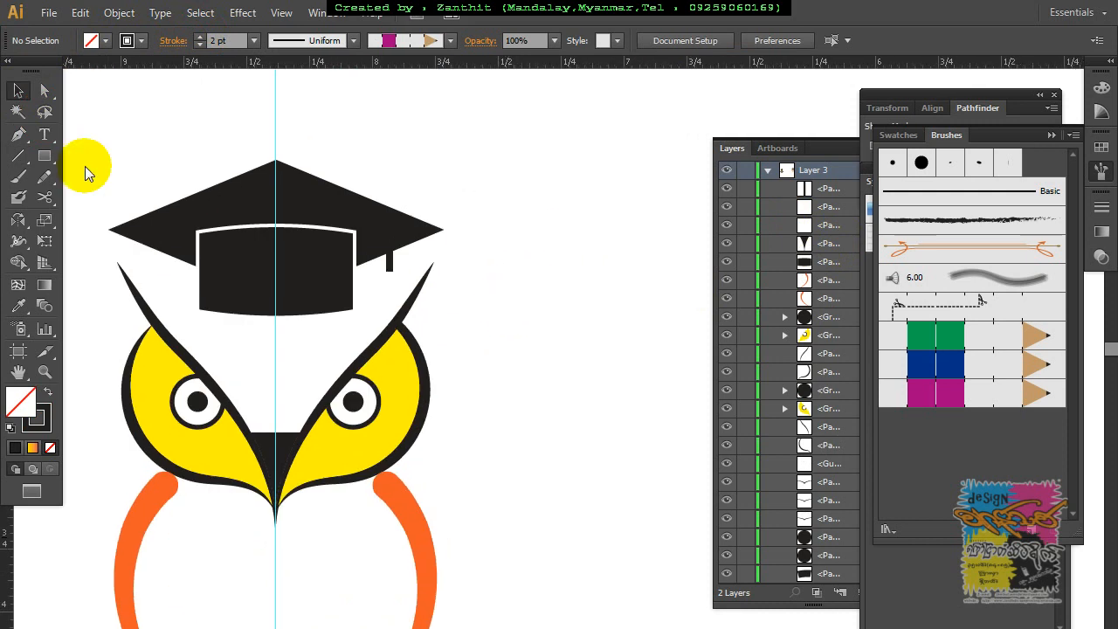
pyautogui.click(45, 157)
pyautogui.click(18, 156)
pyautogui.moveTo(539, 199); pyautogui.dragTo(539, 292)
pyautogui.click(199, 46)
pyautogui.click(199, 45)
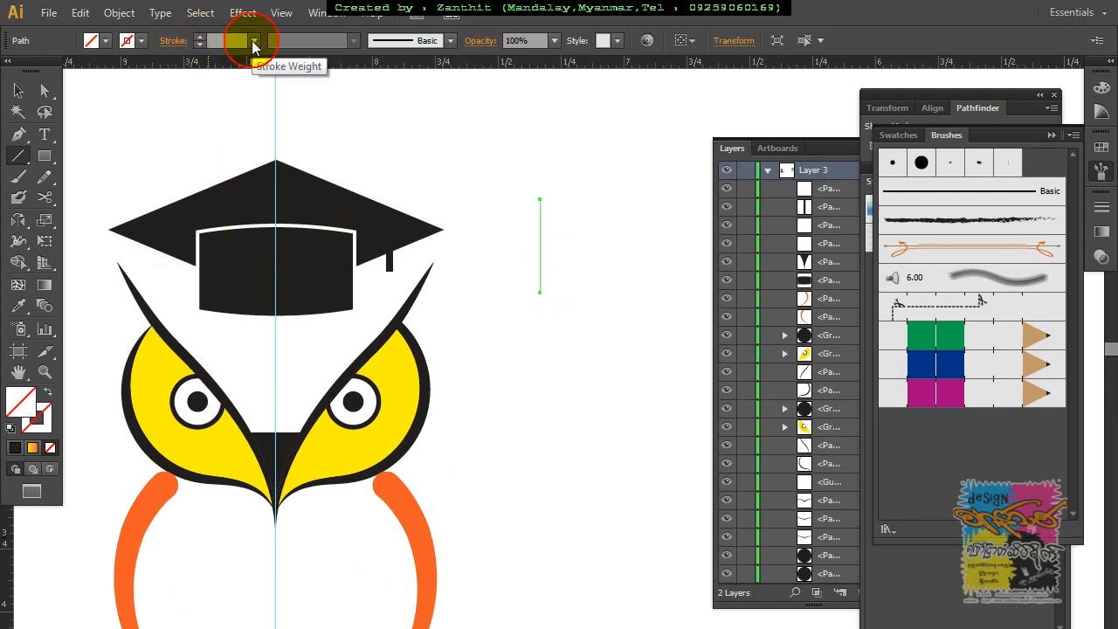
pyautogui.click(252, 45)
pyautogui.click(269, 82)
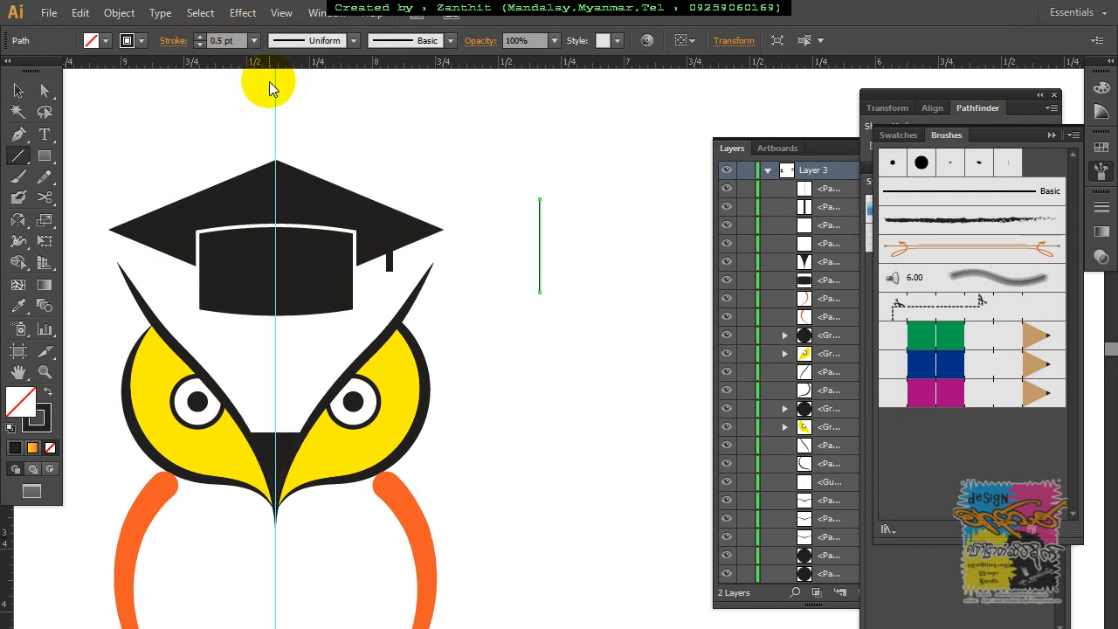
pyautogui.click(16, 92)
pyautogui.click(593, 238)
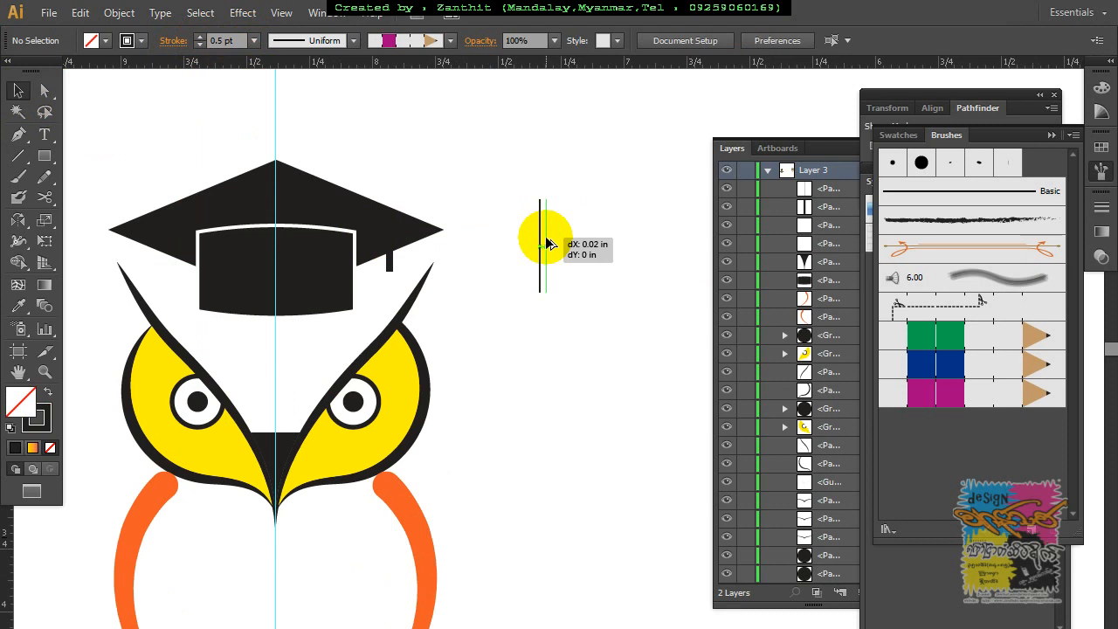
# Step: Duplicate the thin vertical line twice to its right, nudging the copies into close parallel spacing
pyautogui.moveTo(546, 244); pyautogui.dragTo(548, 244)
pyautogui.press('Left')
pyautogui.press('Left')
pyautogui.press('Left')
pyautogui.press('ctrl')
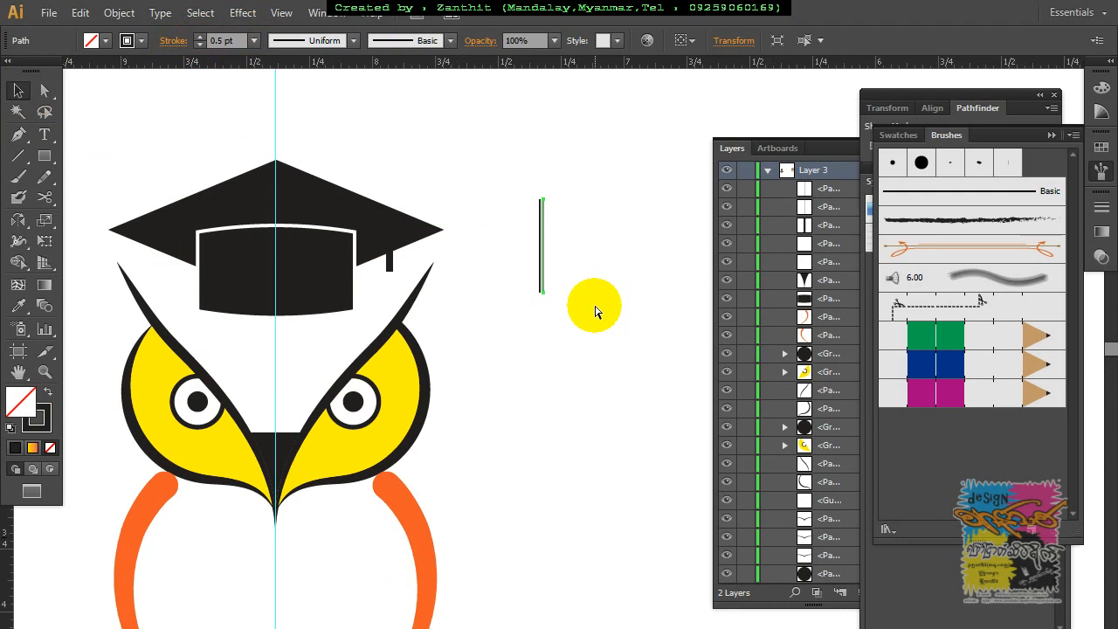
pyautogui.press('Right')
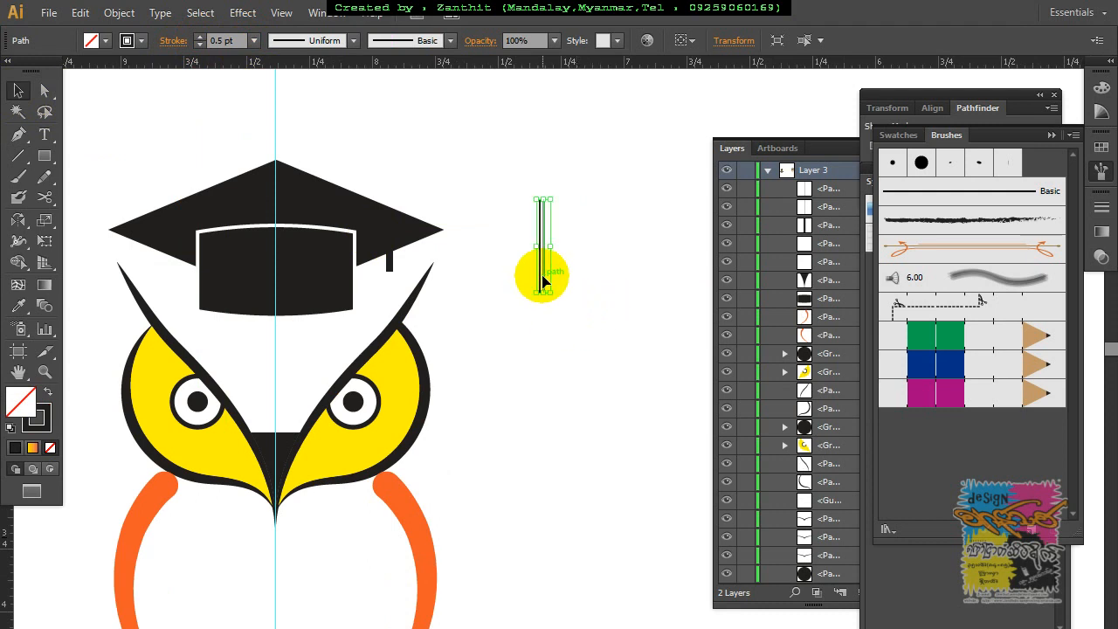
pyautogui.moveTo(543, 275); pyautogui.dragTo(549, 281)
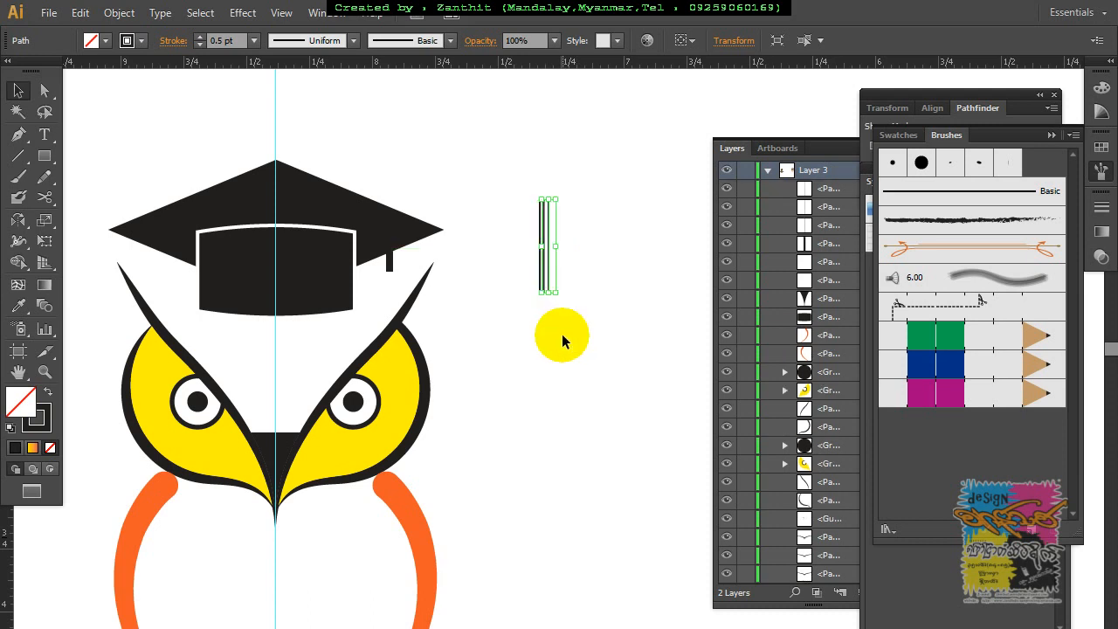
# Step: Repeat the duplication twice to make five evenly spaced thin vertical lines, and group all five
pyautogui.hotkey('ctrl', 'd')
pyautogui.hotkey('ctrl', 'd')
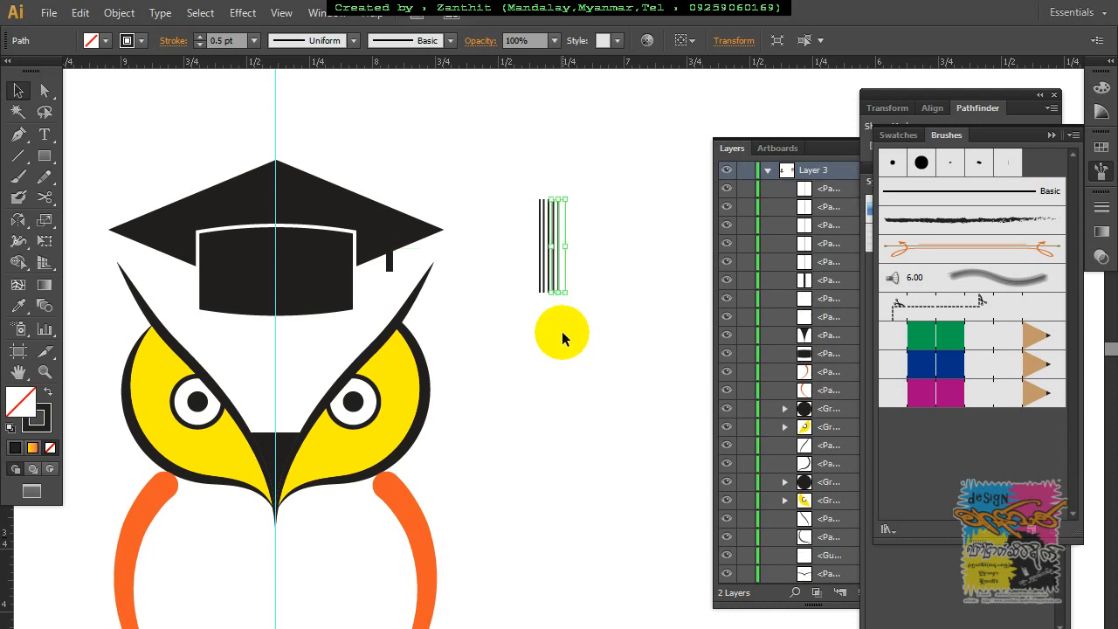
pyautogui.click(526, 298)
pyautogui.moveTo(519, 157); pyautogui.dragTo(585, 332)
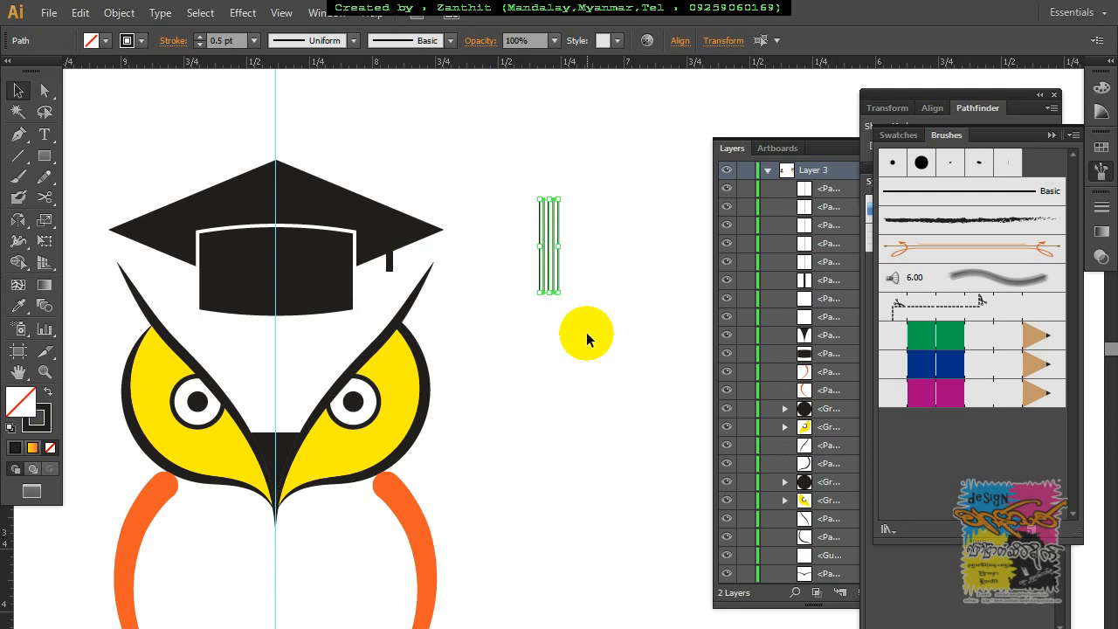
pyautogui.hotkey('ctrl', 'g')
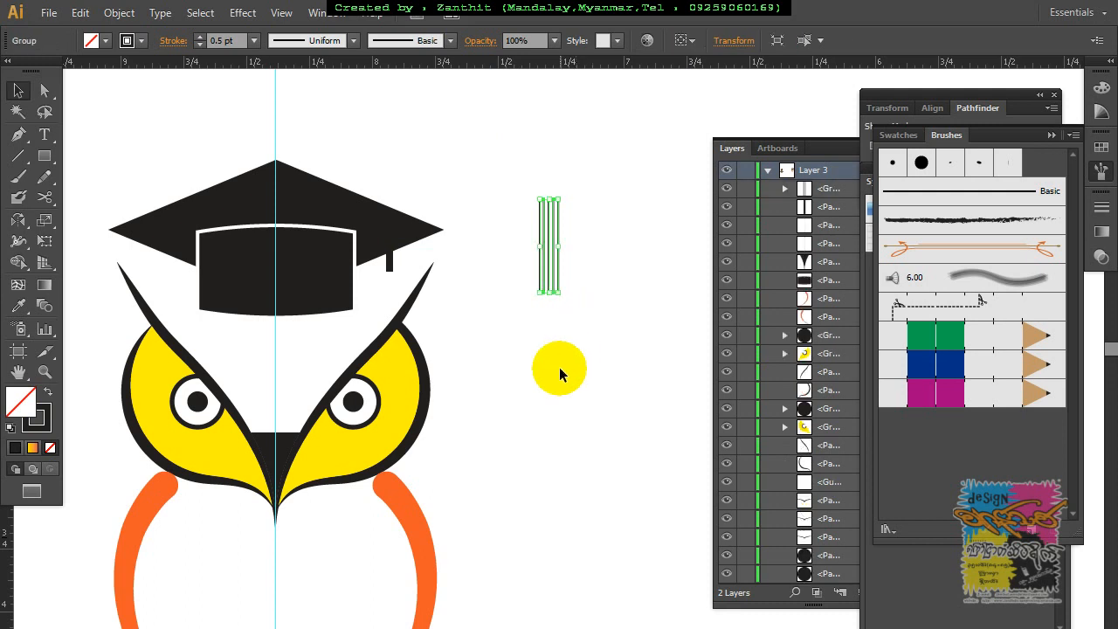
pyautogui.click(559, 367)
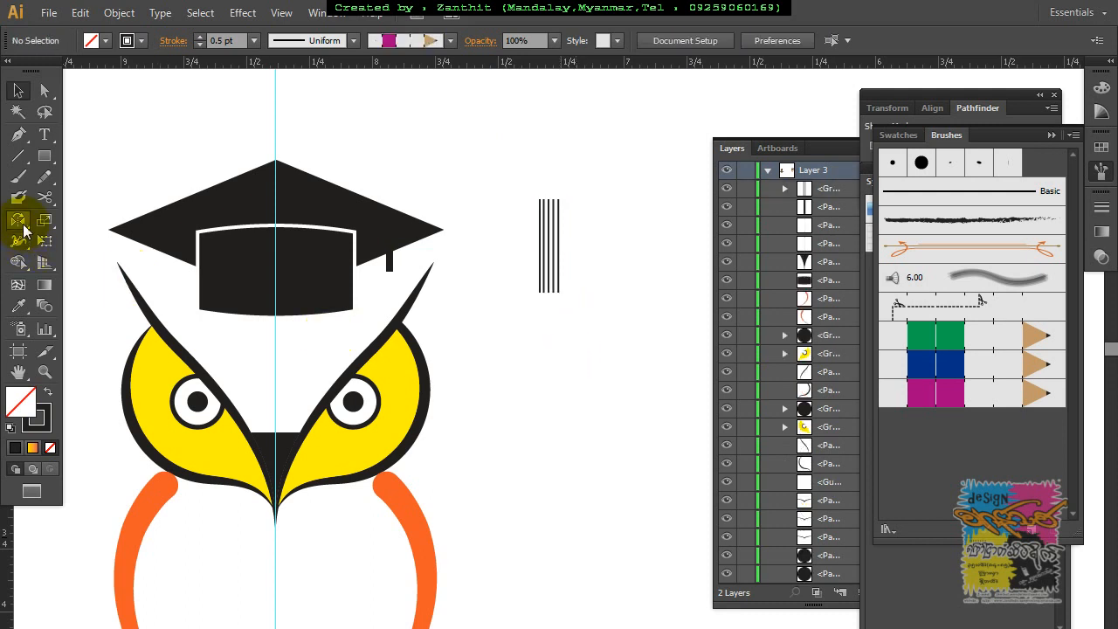
# Step: Draw a rounded rectangle about 0.12 in wide and 0.28 in high over the middle of the line group
pyautogui.click(44, 196)
pyautogui.moveTo(53, 153); pyautogui.dragTo(131, 177)
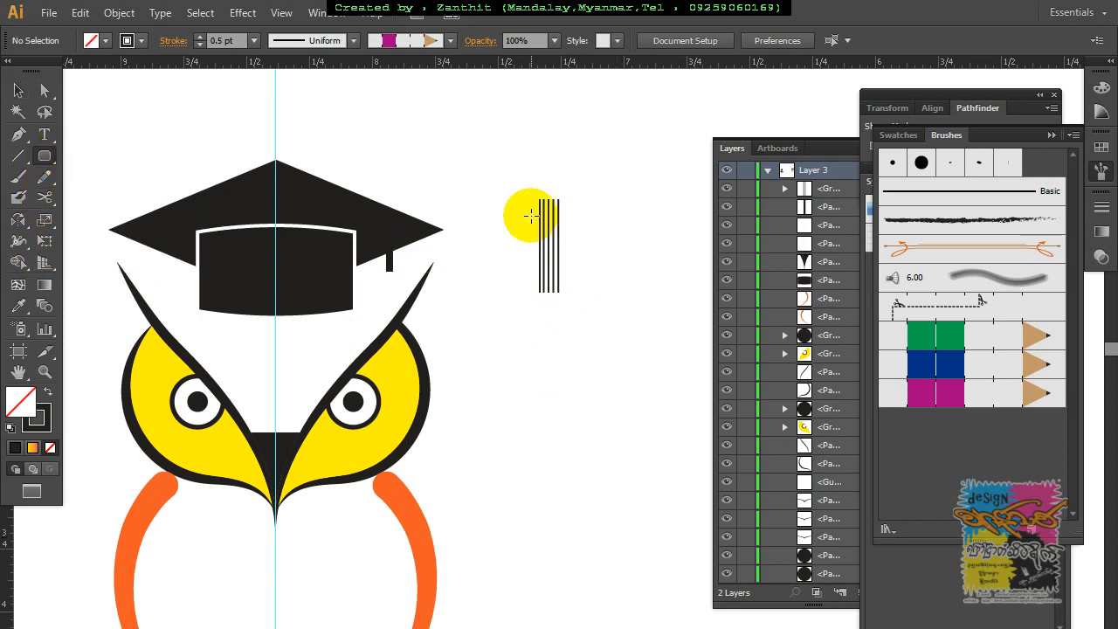
pyautogui.moveTo(536, 210); pyautogui.dragTo(564, 280)
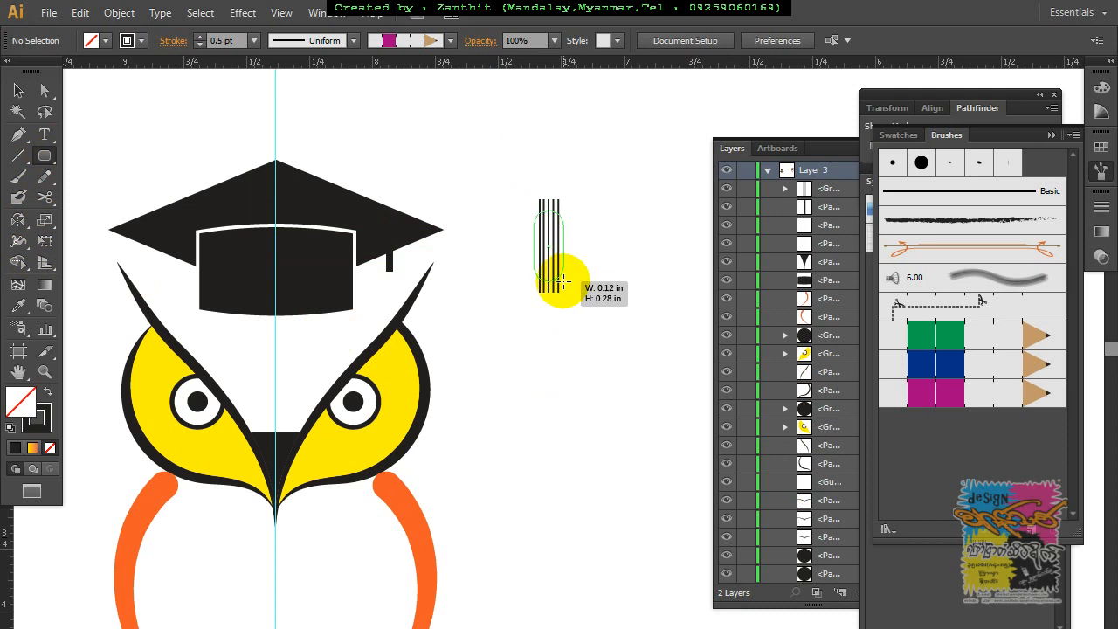
pyautogui.moveTo(564, 279); pyautogui.dragTo(561, 281)
pyautogui.click(18, 90)
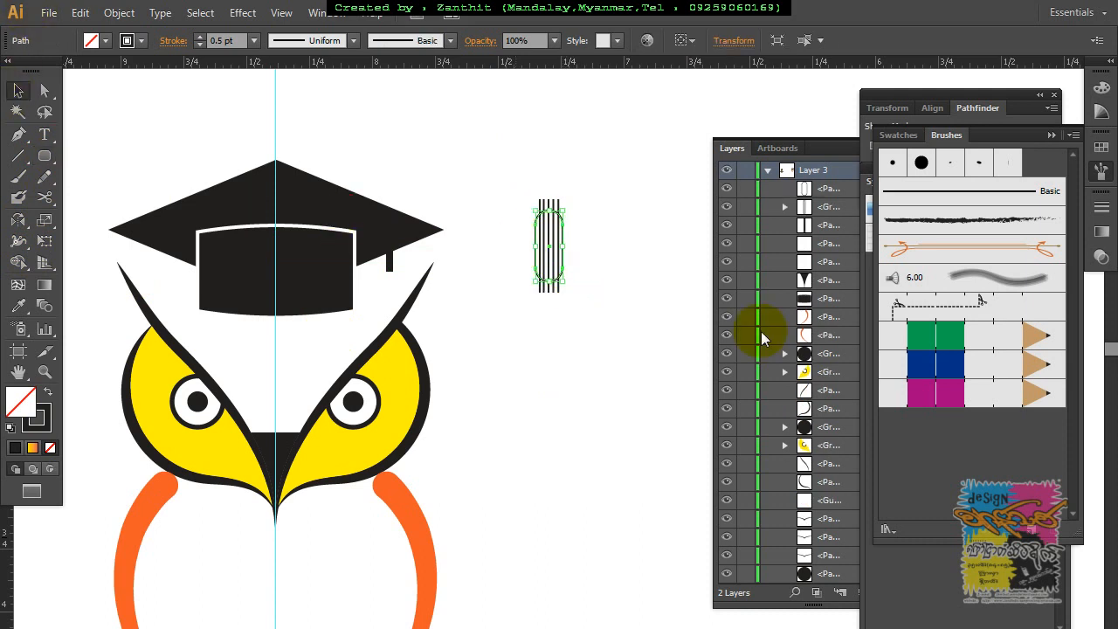
# Step: Clip the group of five lines to the rounded rectangle with a clipping mask
pyautogui.moveTo(522, 177); pyautogui.dragTo(617, 351)
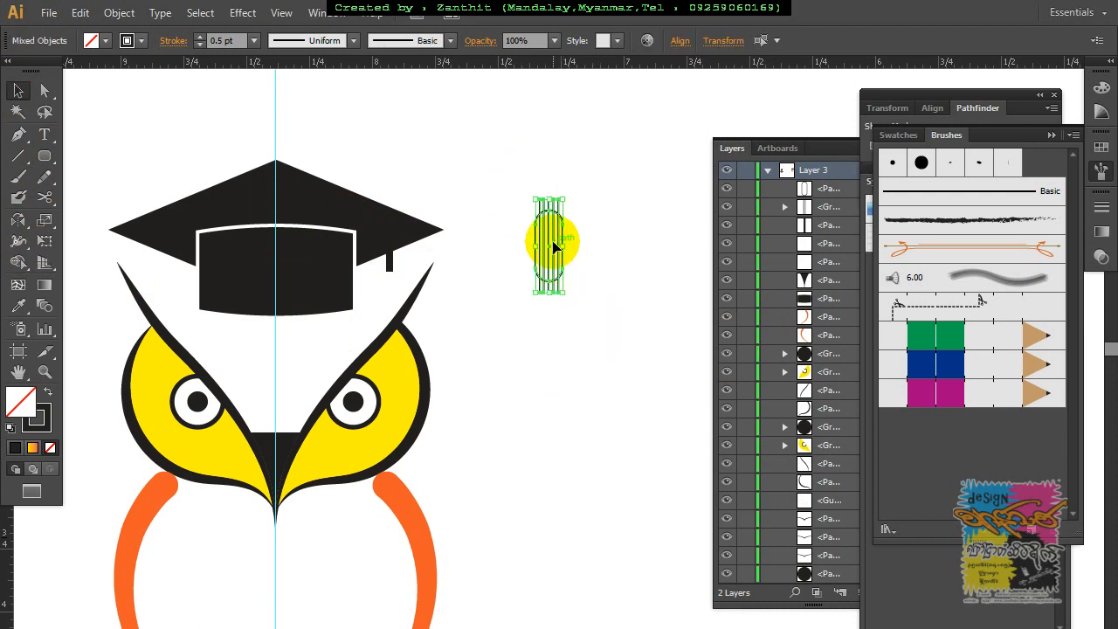
pyautogui.rightClick(553, 247)
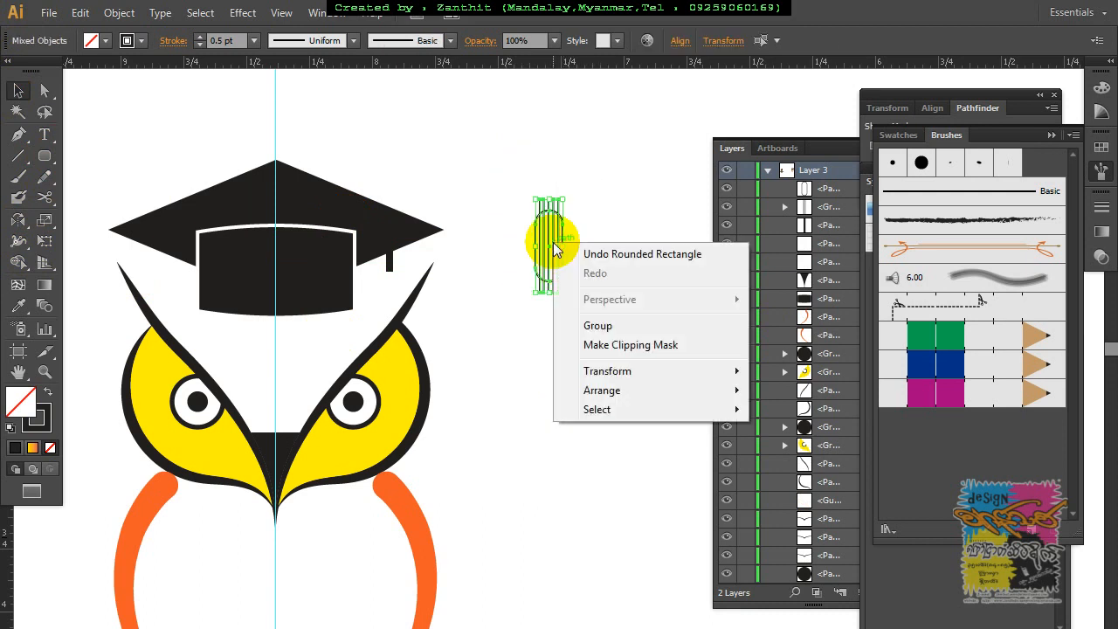
pyautogui.click(630, 345)
pyautogui.click(628, 338)
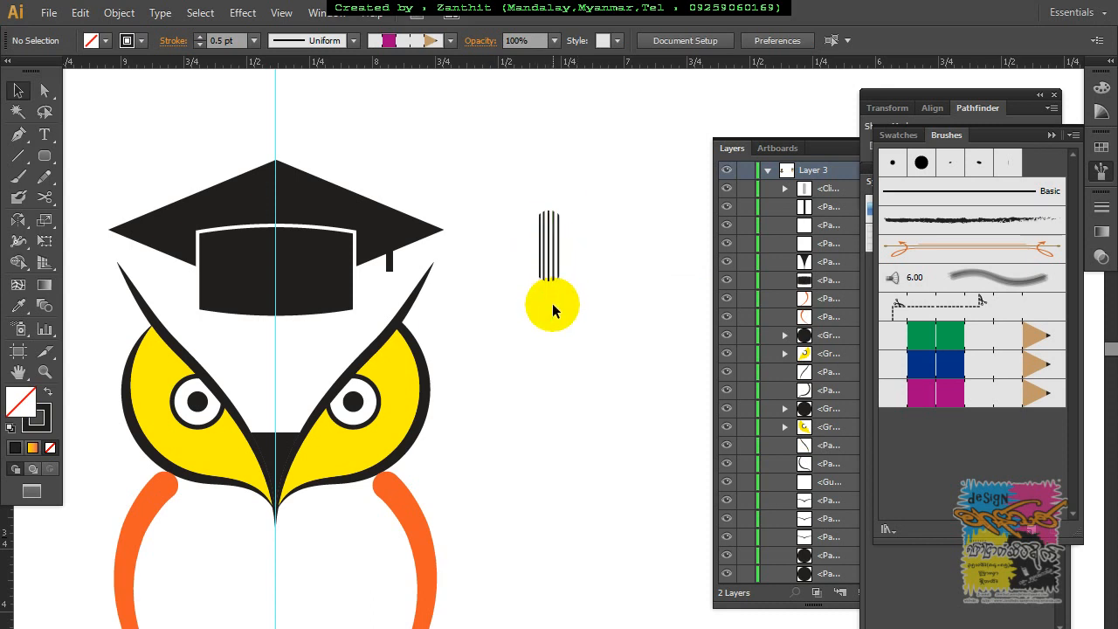
# Step: Draw a short 0.5 pt arc with the Pen tool across the rounded upper ends of the clipped lines
pyautogui.hotkey('ctrl', '=')
pyautogui.hotkey('ctrl', '=')
pyautogui.moveTo(563, 192); pyautogui.dragTo(569, 350)
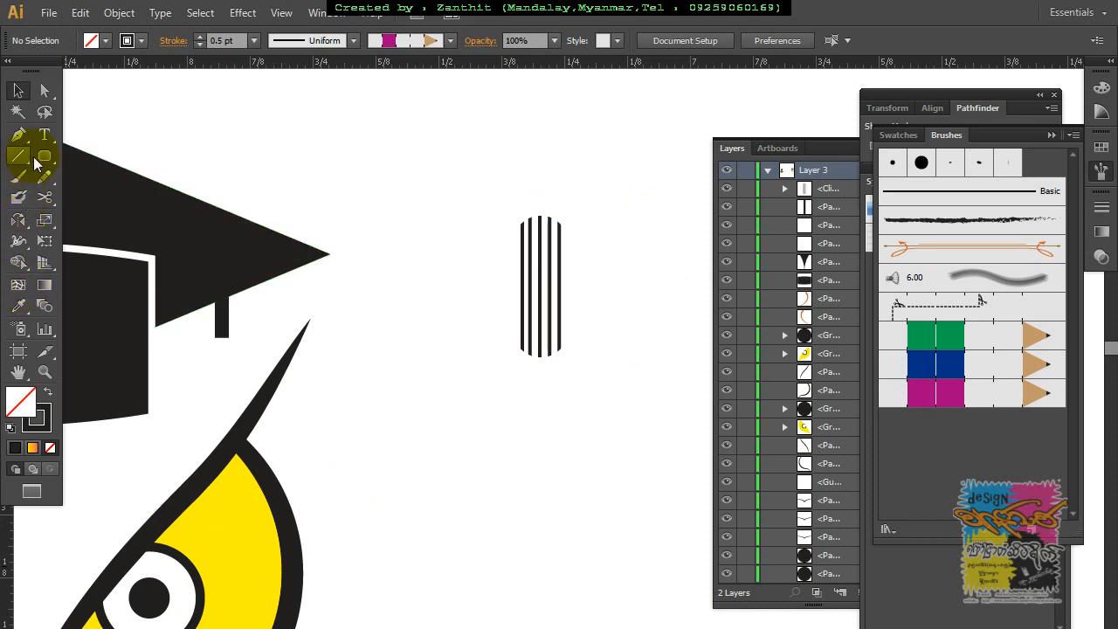
pyautogui.click(18, 135)
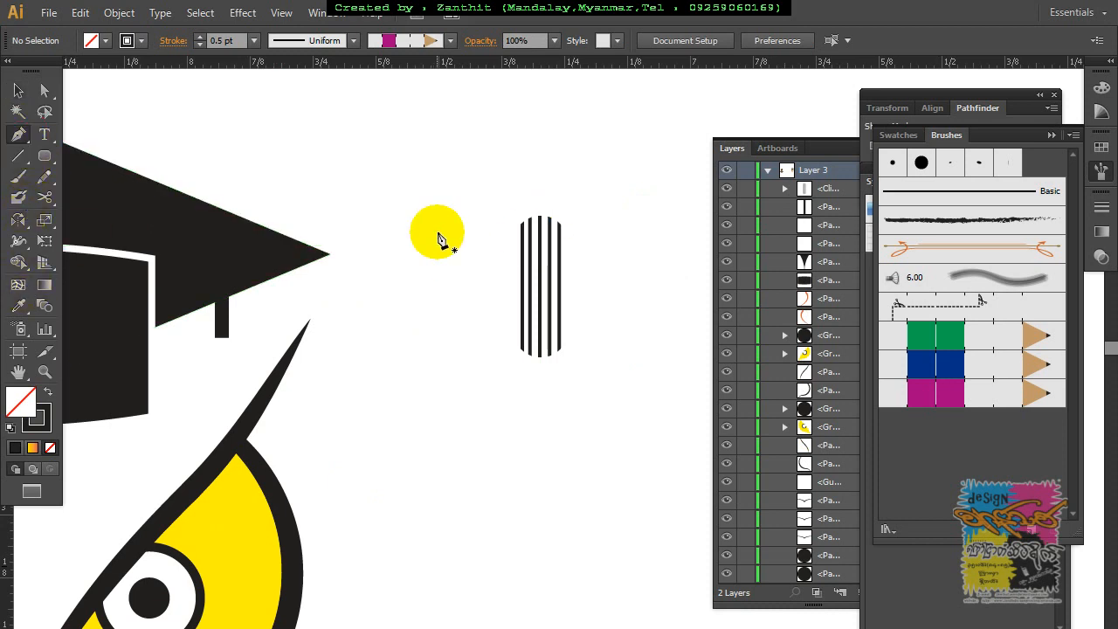
pyautogui.click(535, 227)
pyautogui.moveTo(566, 235); pyautogui.dragTo(579, 238)
pyautogui.click(24, 95)
# Step: Group the arc with the clipped lines and scale the tassel group down proportionally around its centre
pyautogui.moveTo(499, 172); pyautogui.dragTo(585, 421)
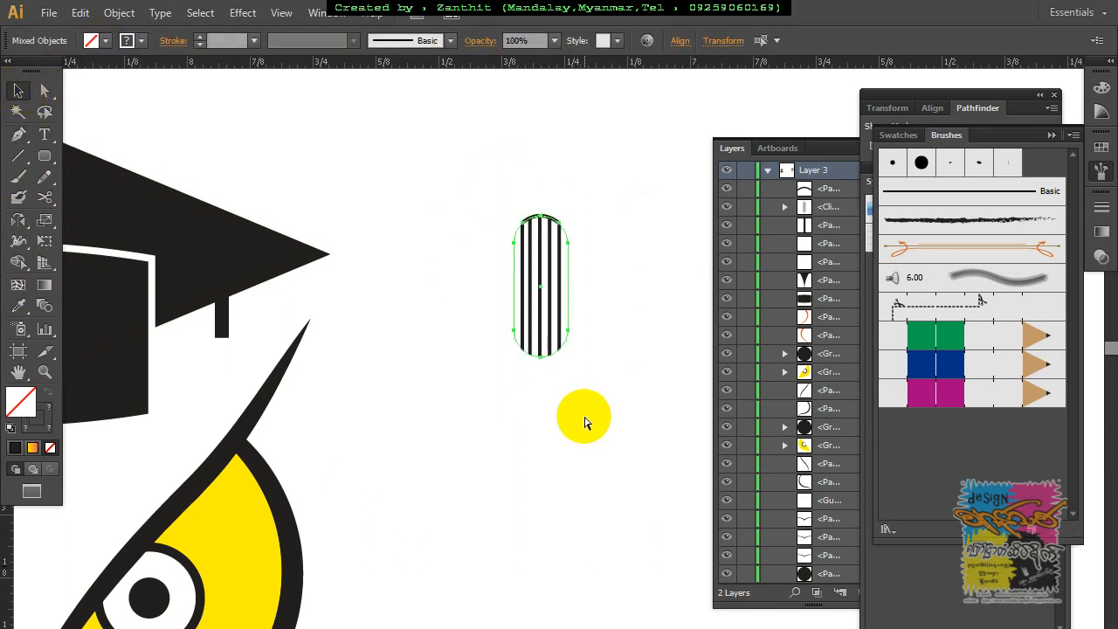
pyautogui.hotkey('ctrl', 'g')
pyautogui.moveTo(569, 213); pyautogui.dragTo(558, 241)
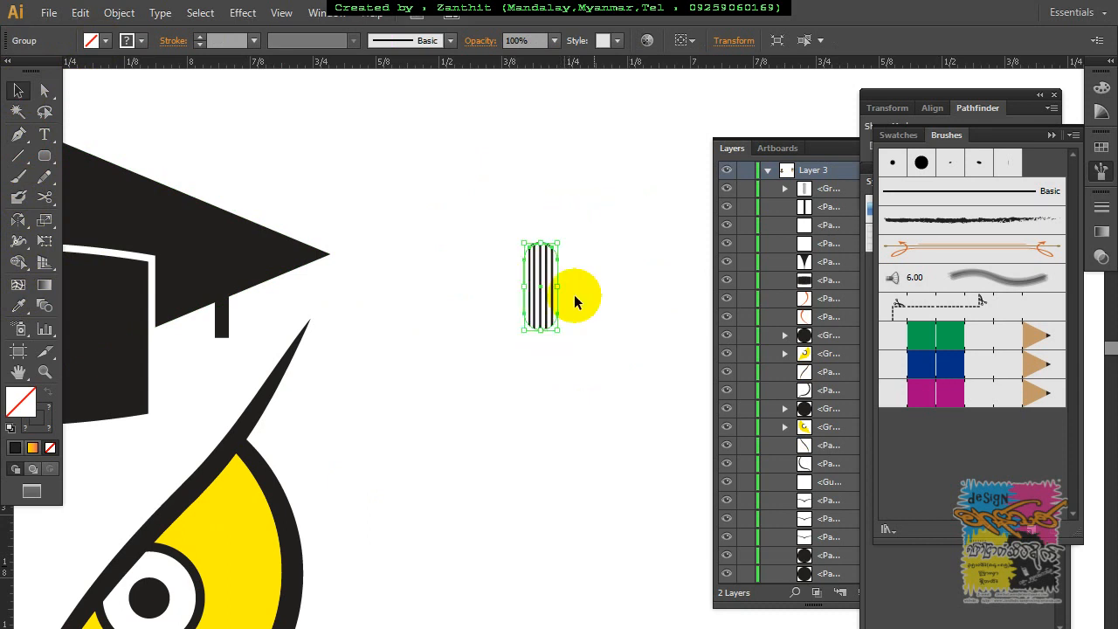
# Step: Place the tassel group at the lower end of the cap's cord and shorten it vertically
pyautogui.moveTo(539, 315); pyautogui.dragTo(219, 395)
pyautogui.moveTo(229, 350); pyautogui.dragTo(229, 367)
pyautogui.click(234, 358)
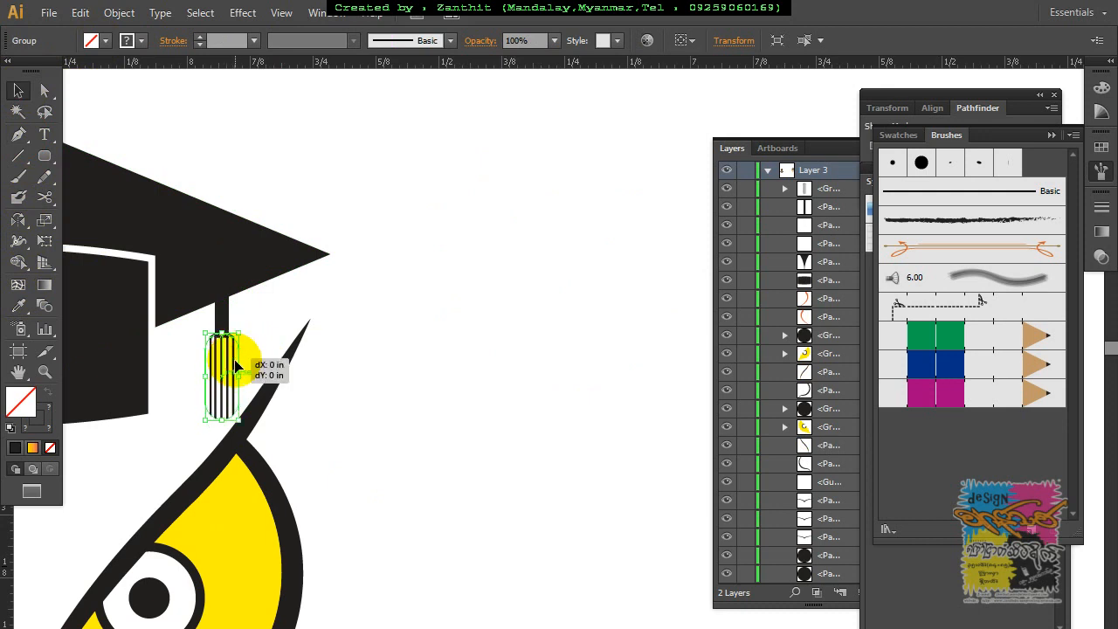
pyautogui.moveTo(222, 420); pyautogui.dragTo(228, 394)
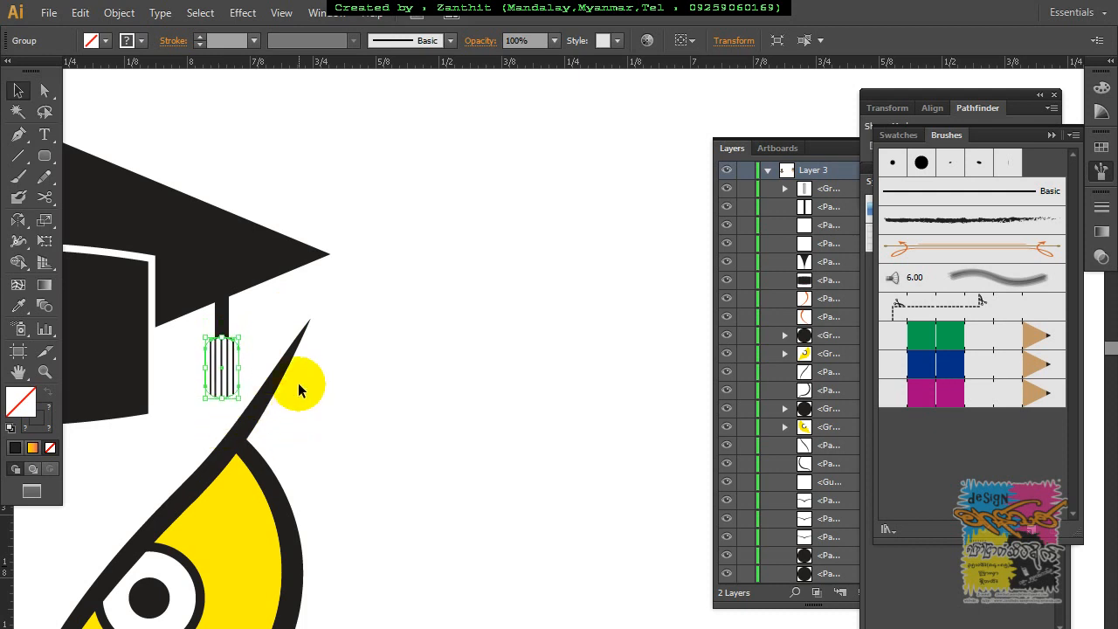
pyautogui.click(331, 386)
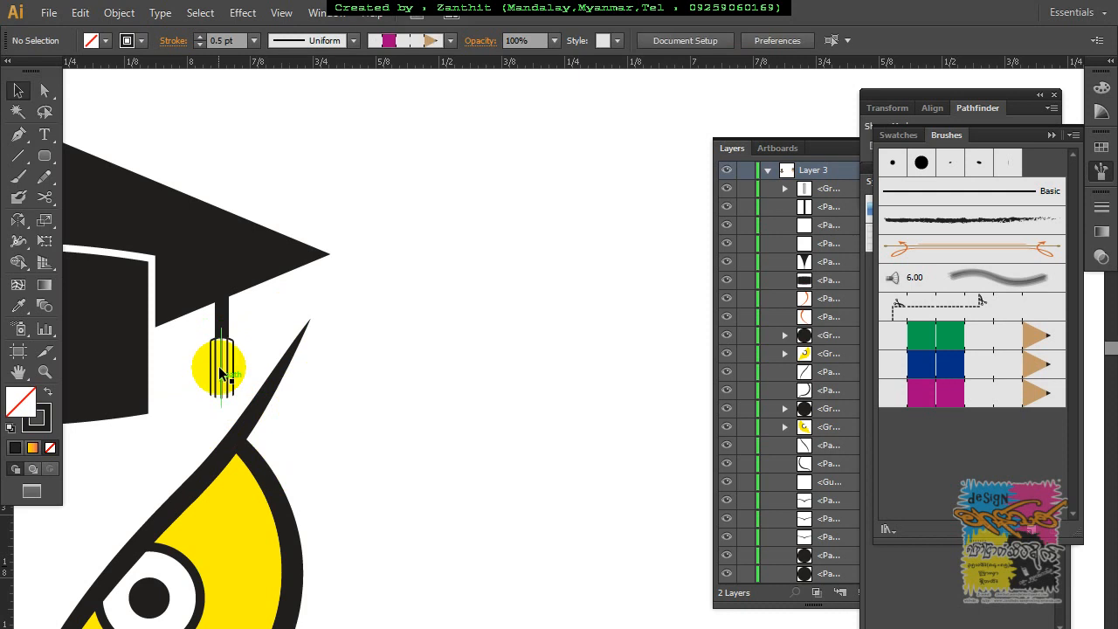
# Step: Set the stroke weight of the cord between the mortarboard and the tassel to 0.5 pt
pyautogui.click(223, 313)
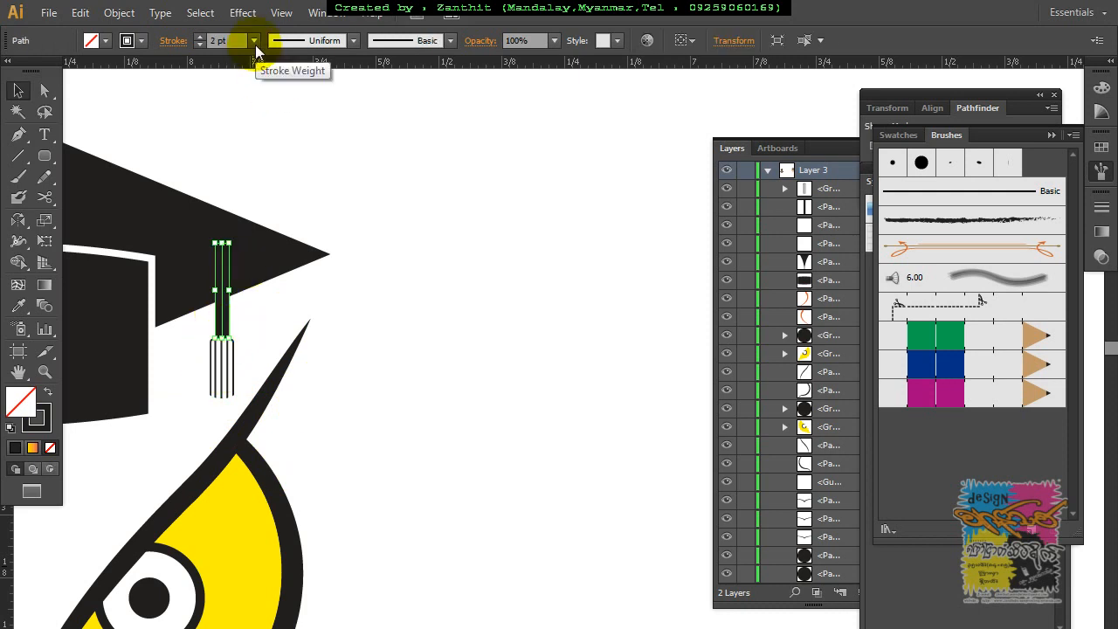
pyautogui.click(255, 41)
pyautogui.click(271, 78)
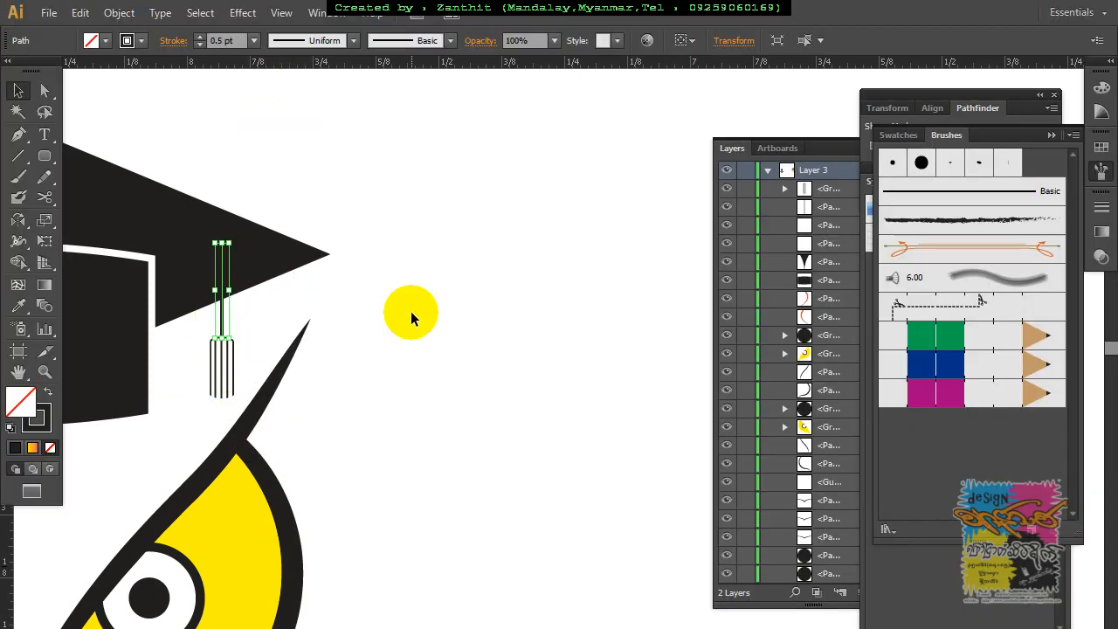
pyautogui.click(411, 317)
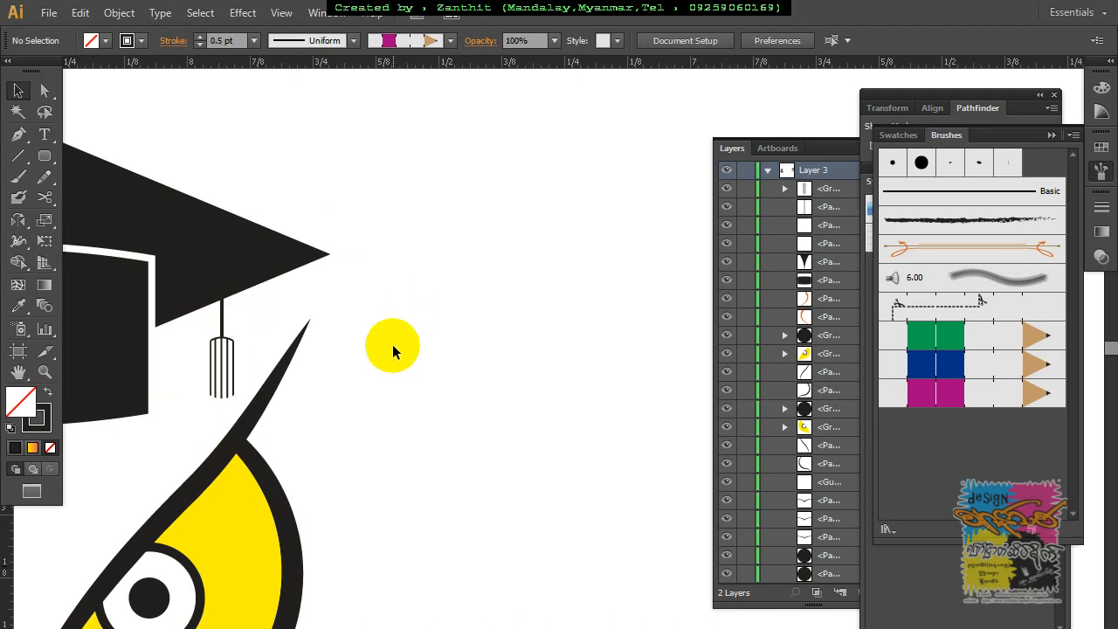
# Step: Draw a freehand flourish with the Pencil tool, from a curl left of the body's tip down to the centre guide, and smooth it
pyautogui.hotkey('ctrl', '0')
pyautogui.moveTo(485, 519); pyautogui.dragTo(523, 356)
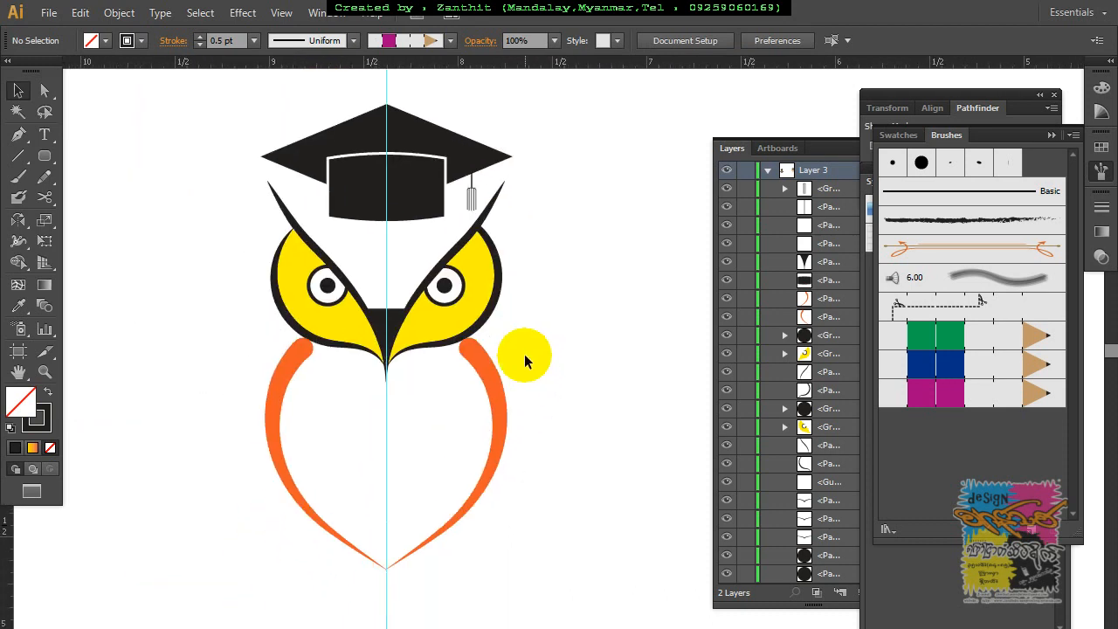
pyautogui.moveTo(524, 463); pyautogui.dragTo(536, 335)
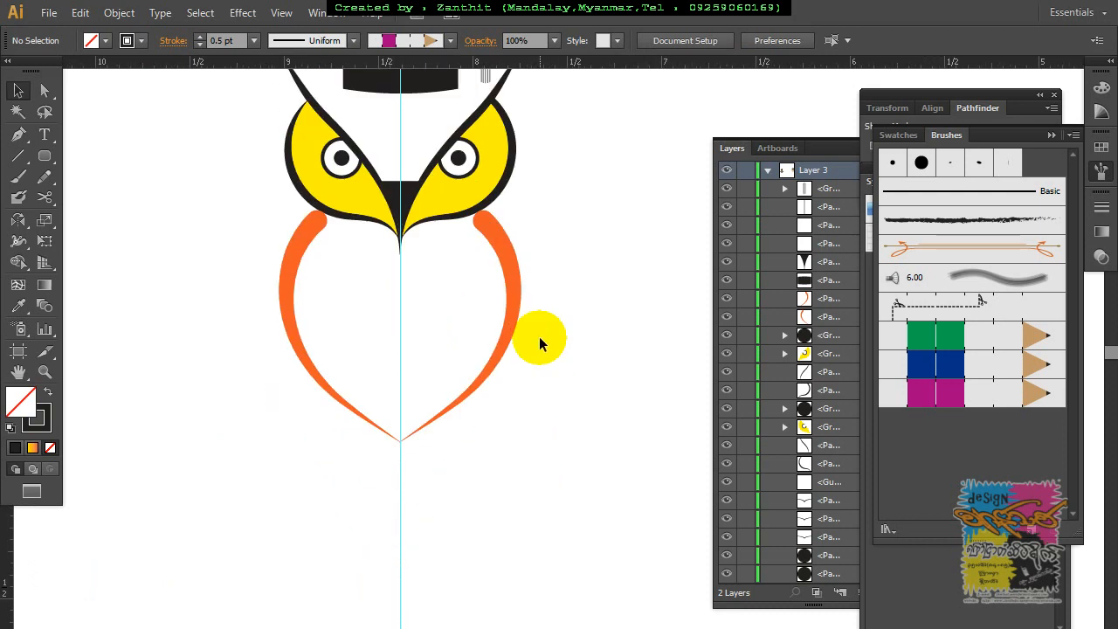
pyautogui.hotkey('ctrl', '0')
pyautogui.moveTo(521, 413); pyautogui.dragTo(523, 422)
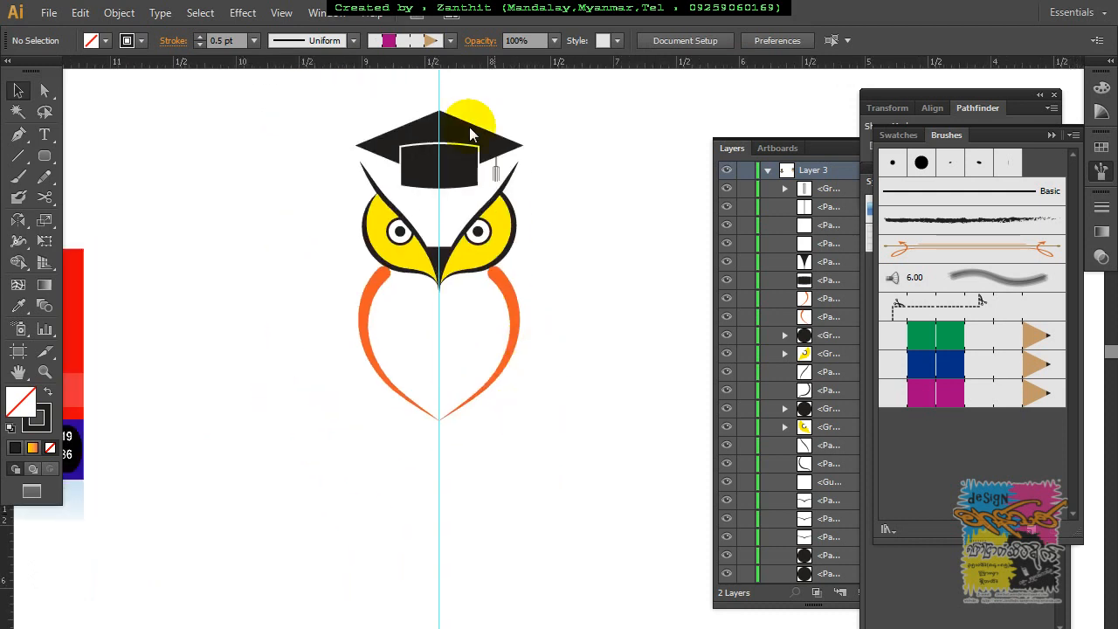
pyautogui.click(42, 179)
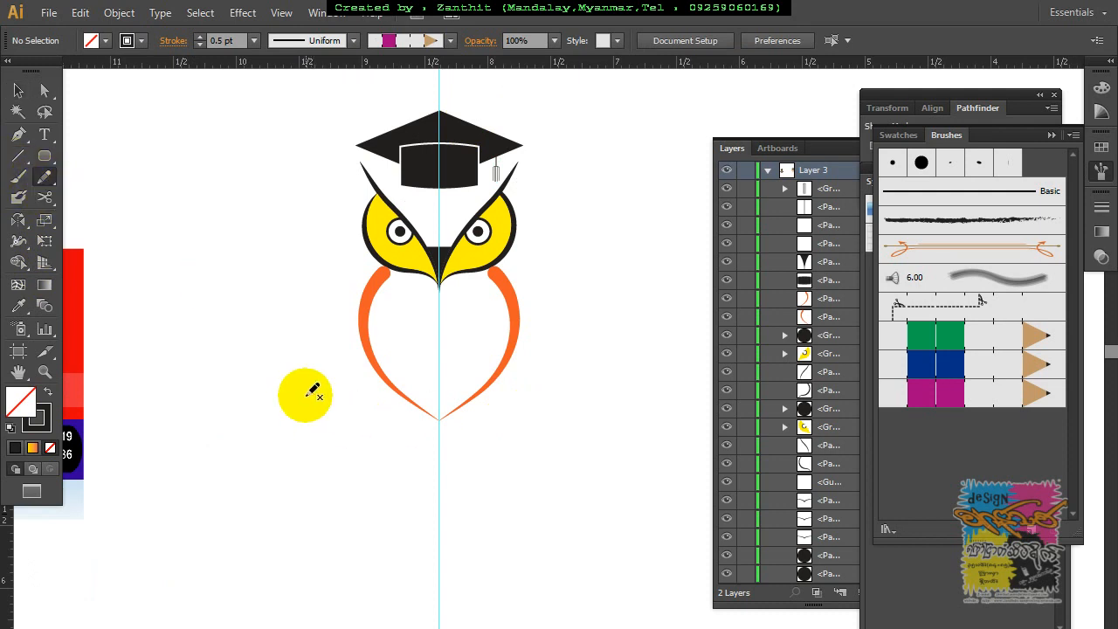
pyautogui.moveTo(306, 391)
pyautogui.mouseDown()
pyautogui.moveTo(287, 392)
pyautogui.moveTo(288, 405)
pyautogui.moveTo(312, 422)
pyautogui.moveTo(353, 417)
pyautogui.moveTo(404, 437)
pyautogui.moveTo(442, 463)
pyautogui.moveTo(439, 474)
pyautogui.mouseUp()
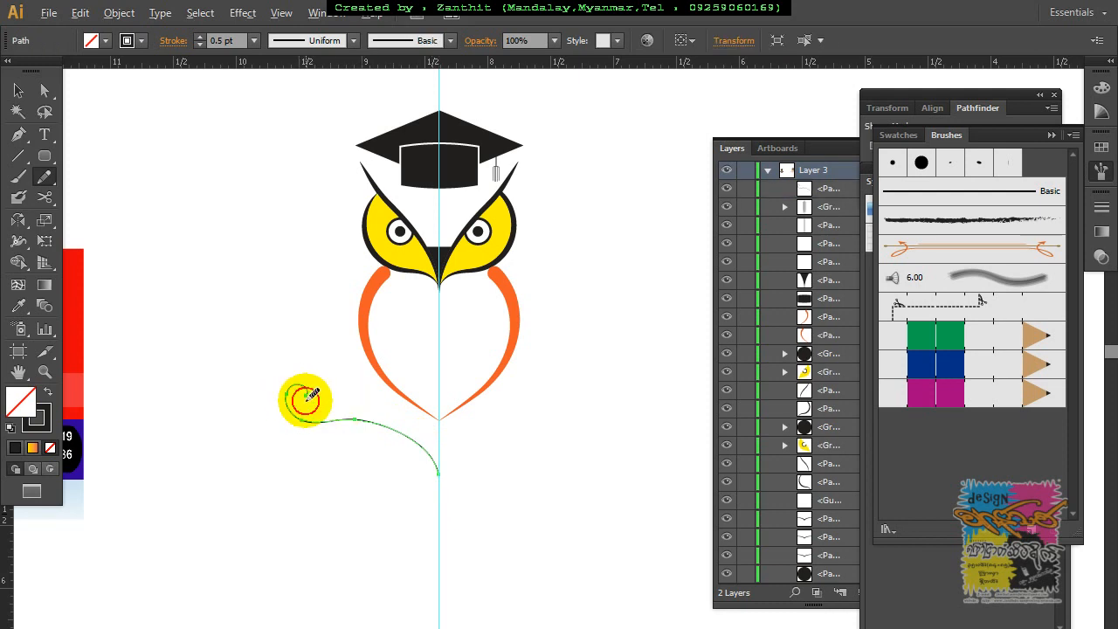
pyautogui.moveTo(297, 423)
pyautogui.mouseDown()
pyautogui.moveTo(353, 424)
pyautogui.moveTo(411, 445)
pyautogui.moveTo(437, 481)
pyautogui.moveTo(377, 430)
pyautogui.moveTo(356, 428)
pyautogui.mouseUp()
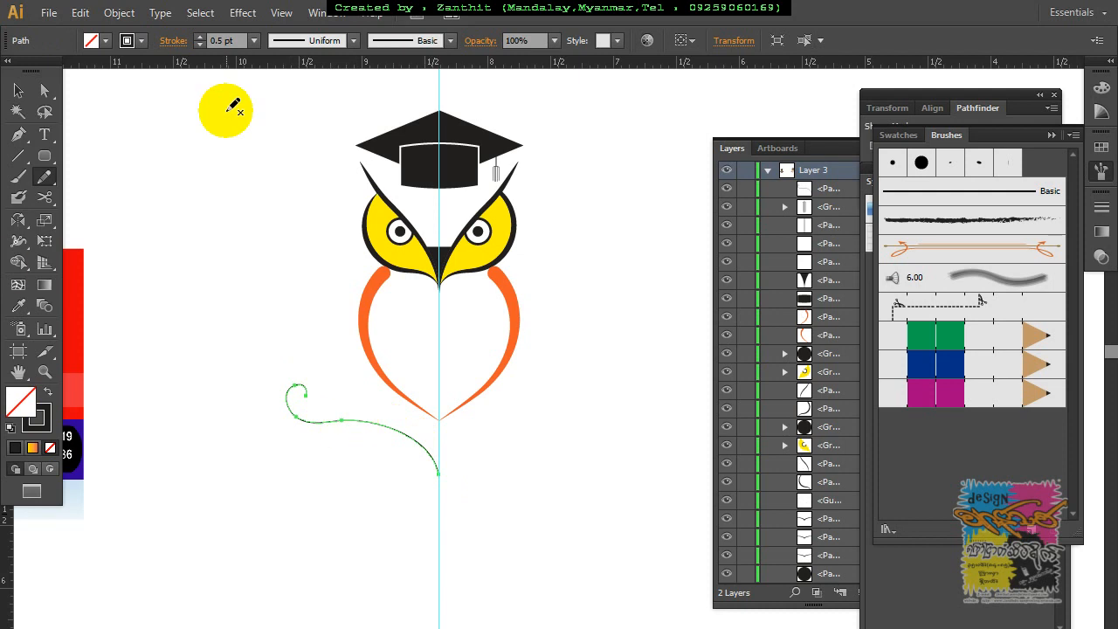
# Step: Reflect a copy of the flourish across the vertical axis at its lower end on the centre guide
pyautogui.click(18, 91)
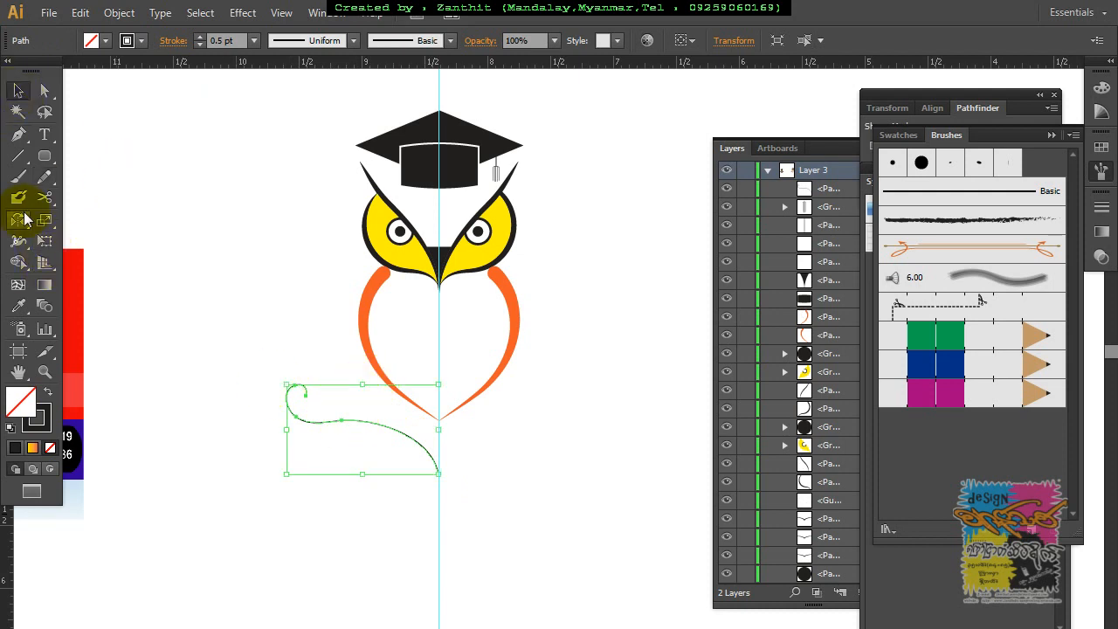
pyautogui.click(18, 225)
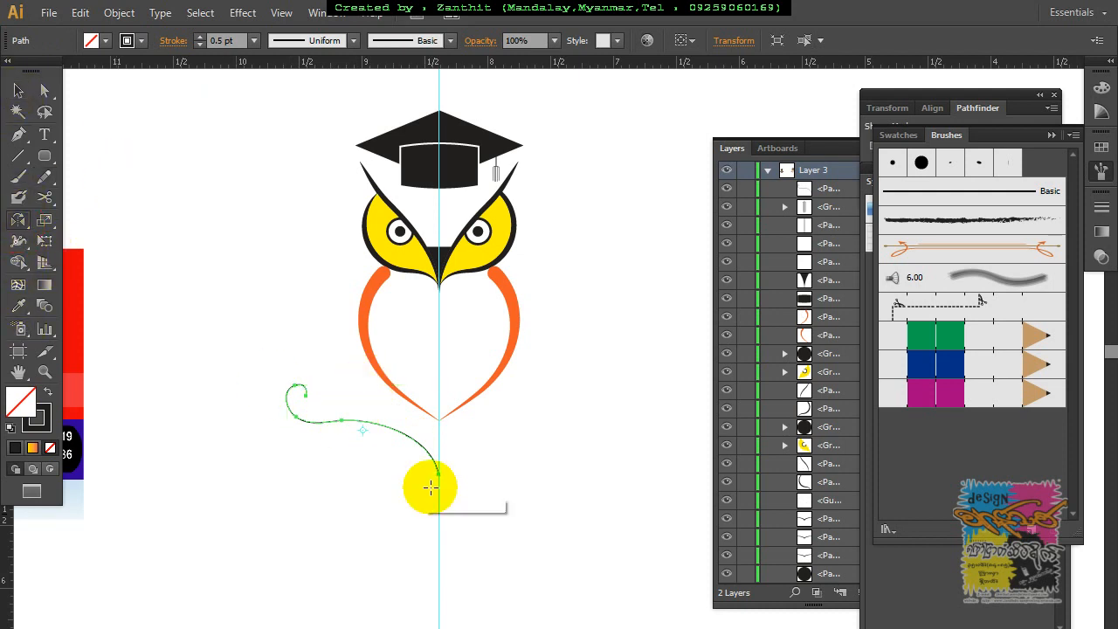
pyautogui.keyDown('alt'); pyautogui.click(440, 473); pyautogui.keyUp('alt')
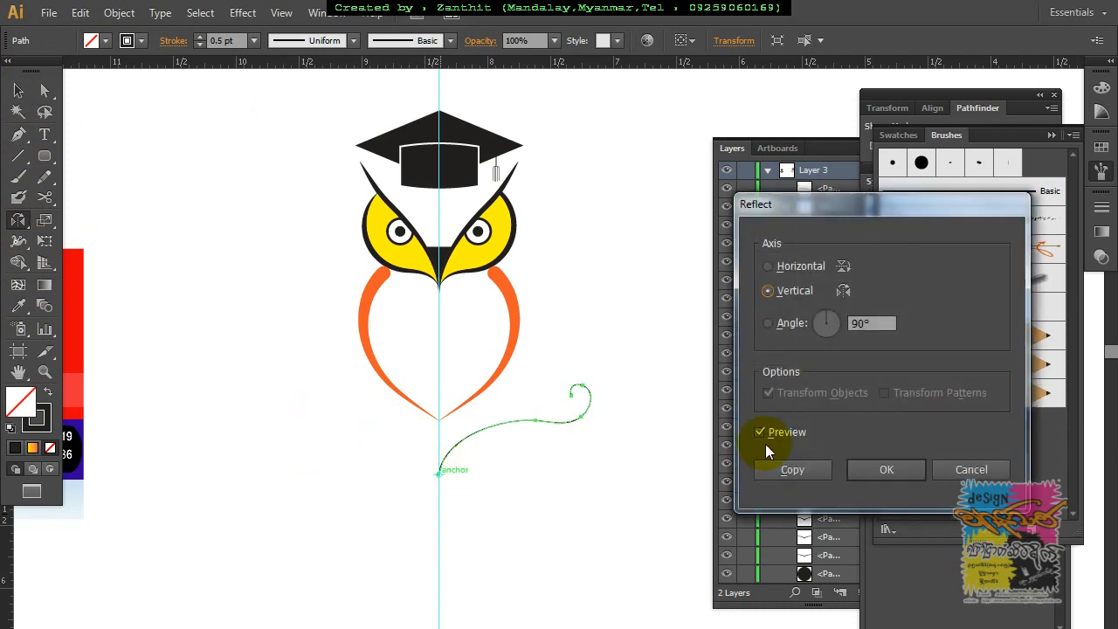
pyautogui.click(805, 470)
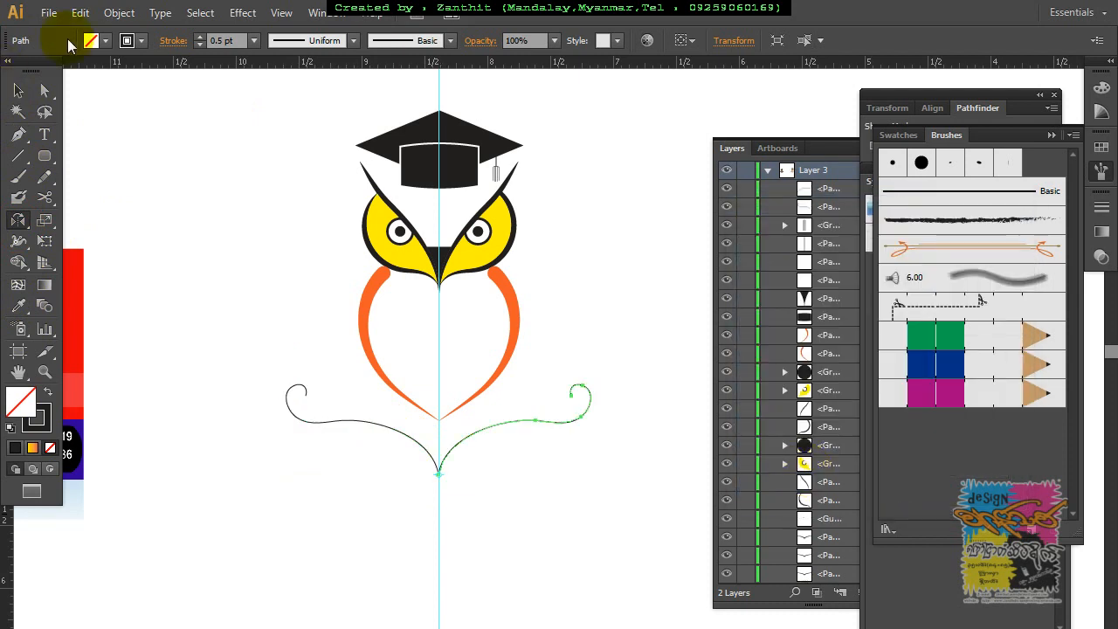
pyautogui.click(18, 89)
# Step: Select both flourish halves and their coinciding lower end anchors on the centre guide
pyautogui.hotkey('ctrl', '+')
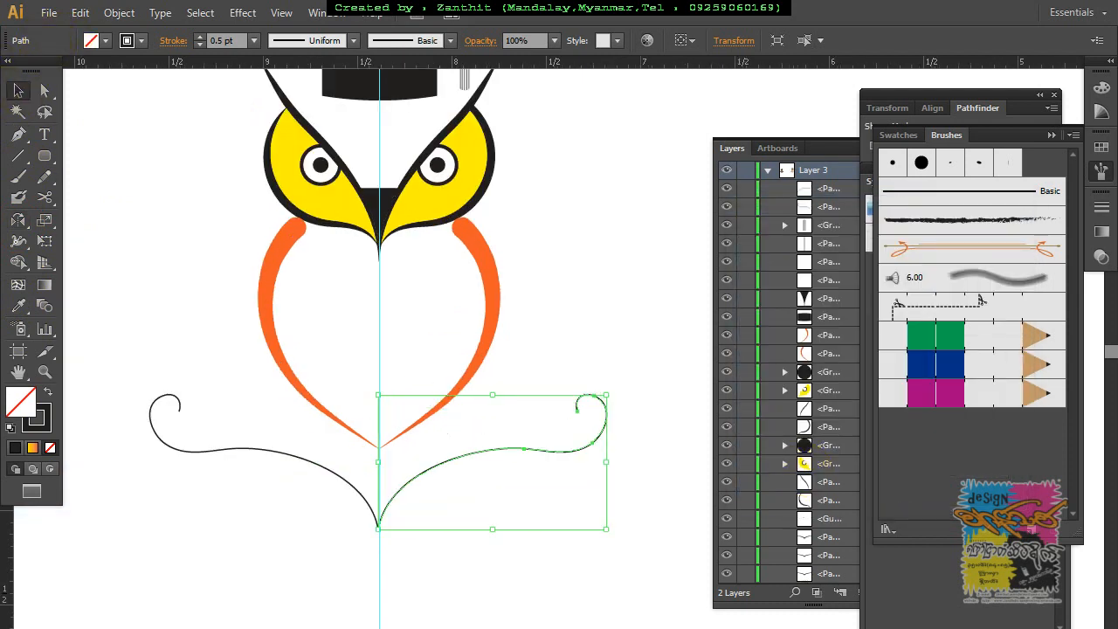
pyautogui.moveTo(436, 491); pyautogui.dragTo(451, 434)
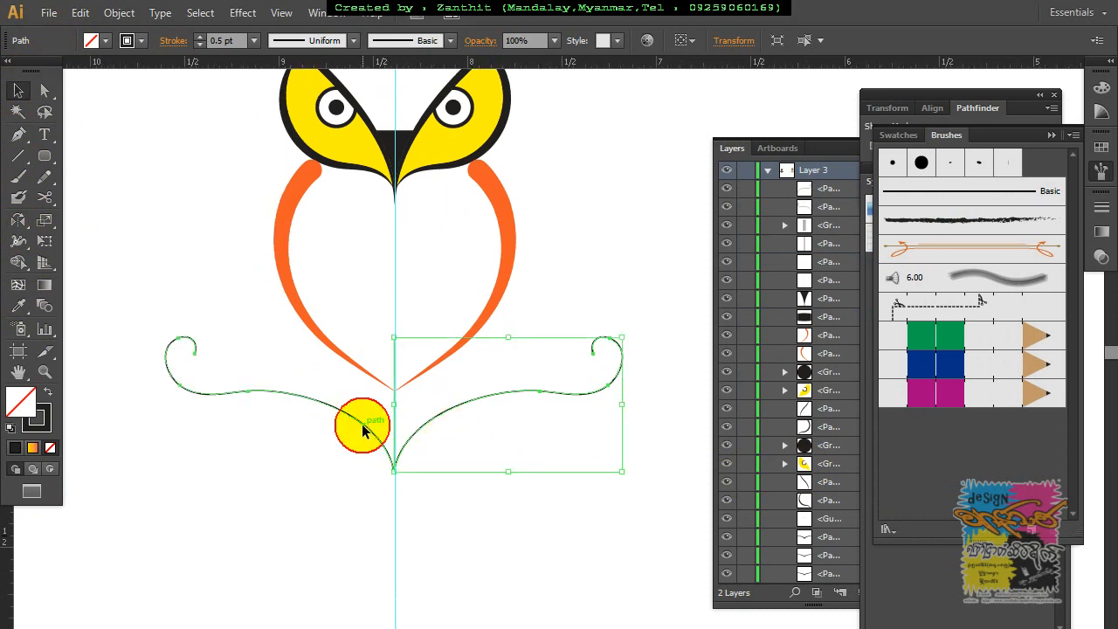
pyautogui.keyDown('shift'); pyautogui.click(363, 429); pyautogui.keyUp('shift')
pyautogui.click(44, 90)
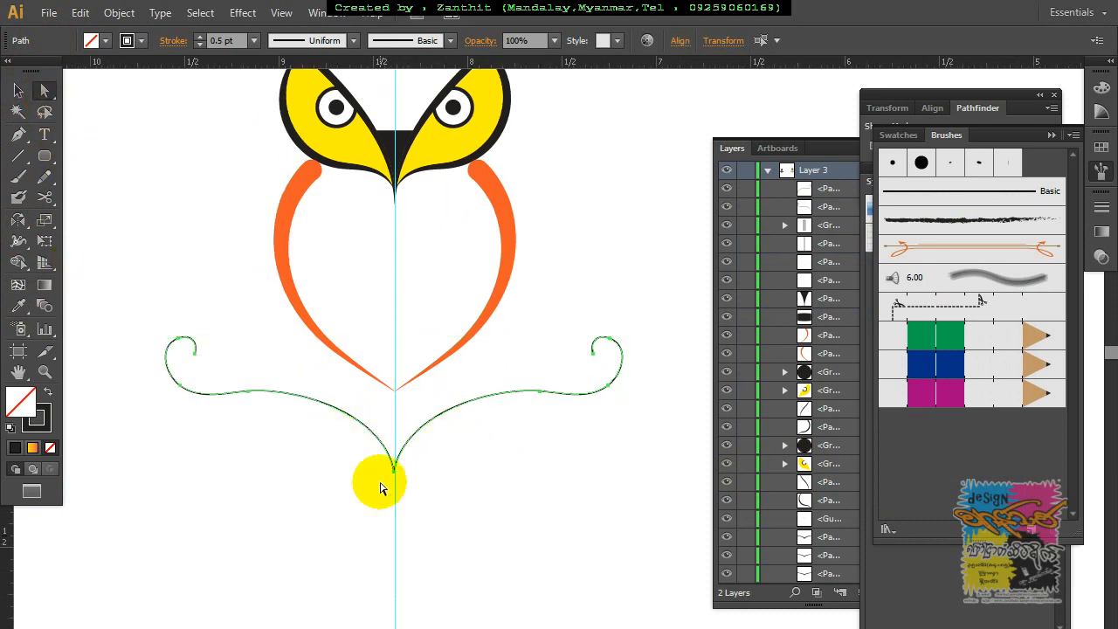
pyautogui.moveTo(387, 462); pyautogui.dragTo(399, 490)
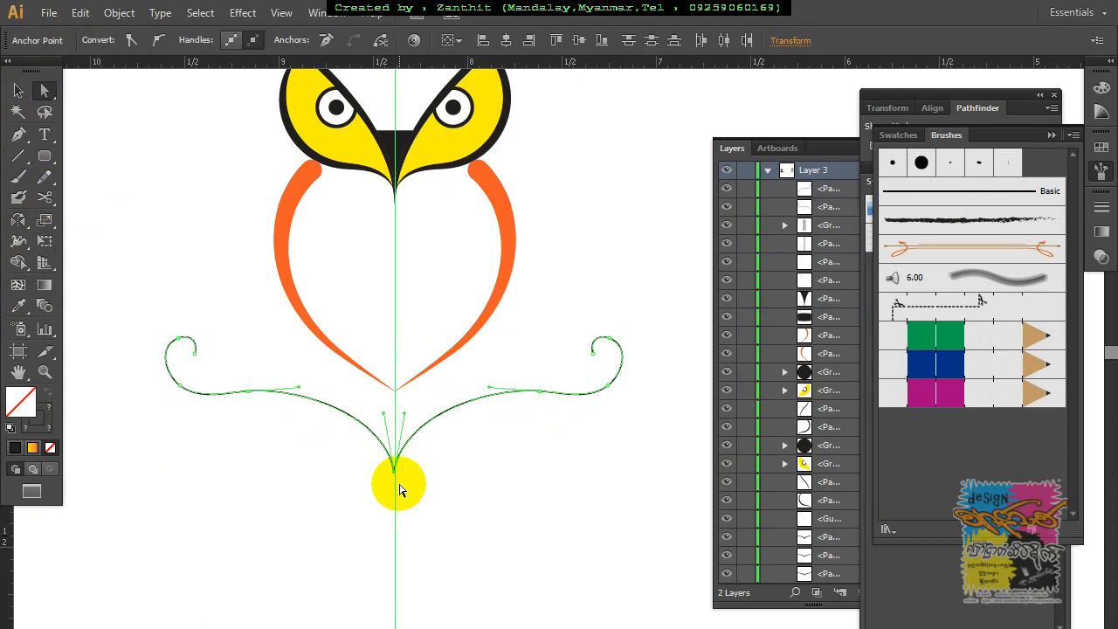
pyautogui.click(438, 533)
pyautogui.moveTo(350, 466); pyautogui.dragTo(424, 516)
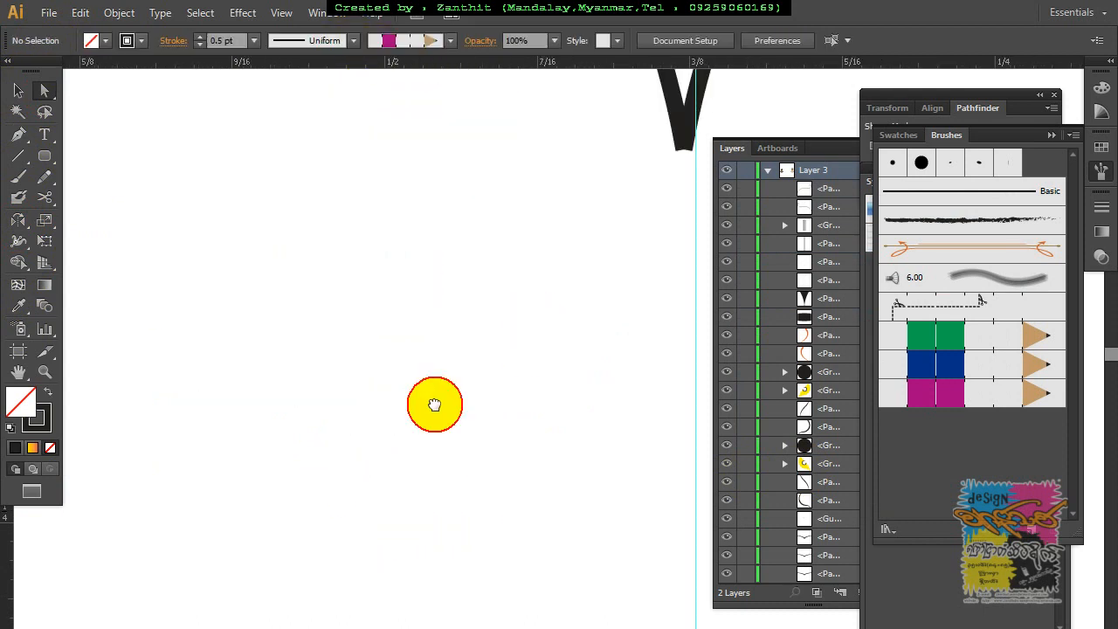
pyautogui.moveTo(434, 404); pyautogui.dragTo(237, 593)
pyautogui.click(458, 340)
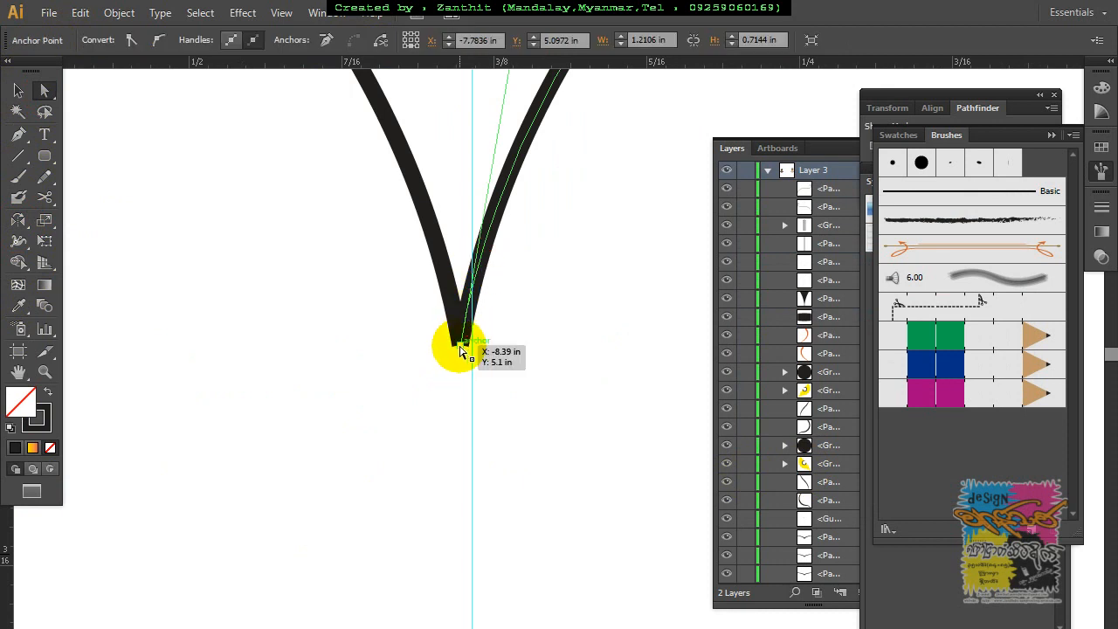
pyautogui.click(456, 343)
pyautogui.moveTo(442, 336); pyautogui.dragTo(466, 369)
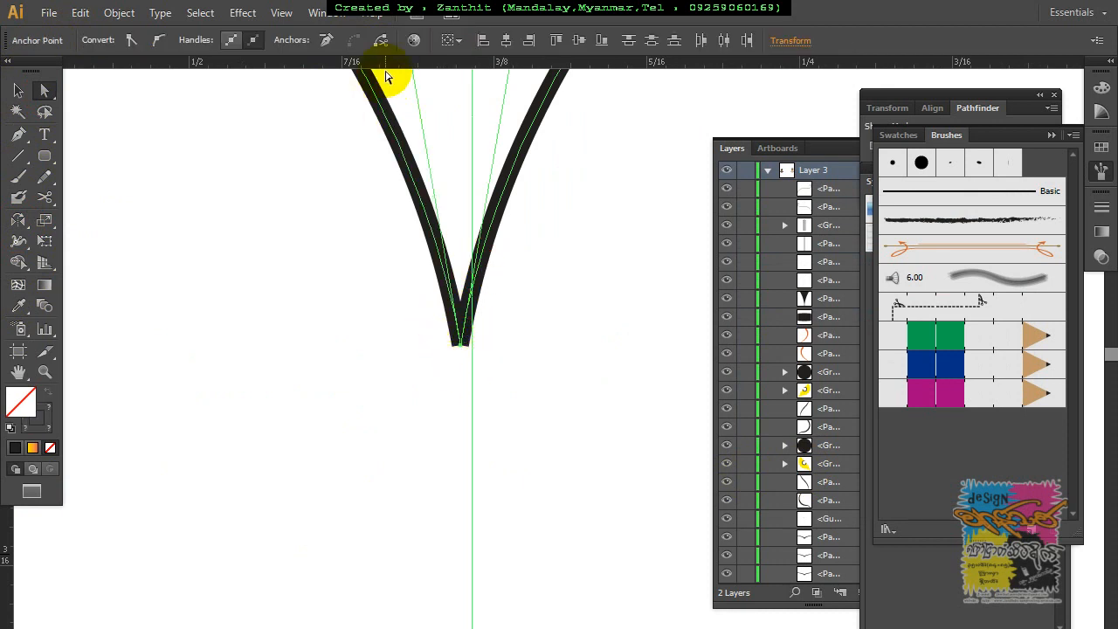
pyautogui.click(229, 40)
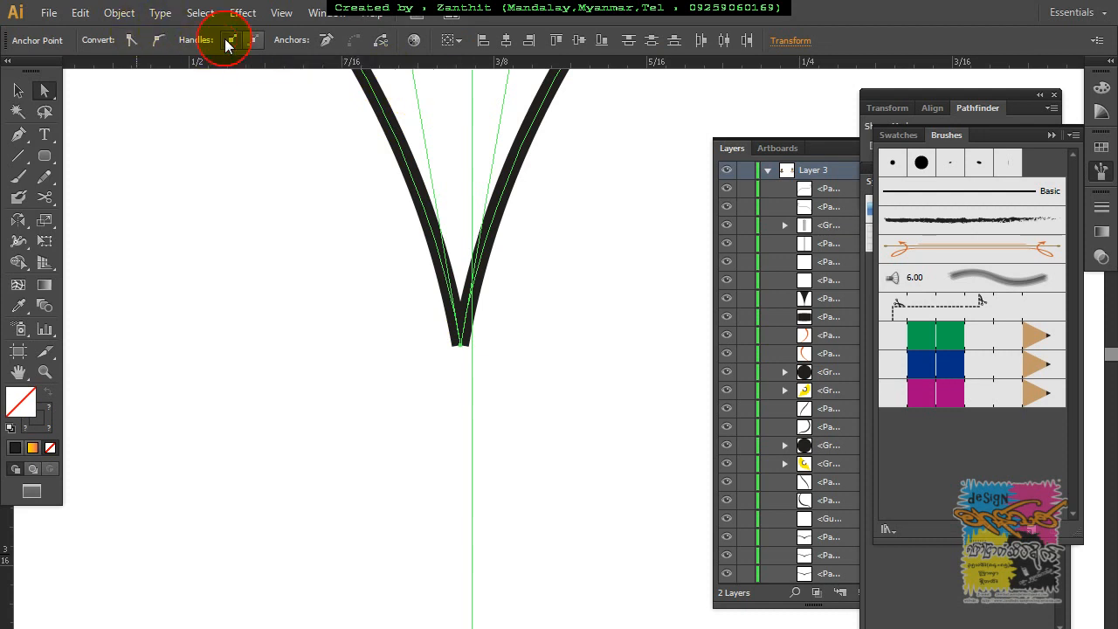
# Step: Snap the right flourish half's lower end anchor back onto the left one's and join the two end anchors
pyautogui.click(463, 357)
pyautogui.moveTo(461, 348)
pyautogui.mouseDown()
pyautogui.moveTo(502, 341)
pyautogui.moveTo(457, 349)
pyautogui.moveTo(483, 337)
pyautogui.mouseUp()
pyautogui.click(460, 343)
pyautogui.keyDown('shift'); pyautogui.click(482, 341); pyautogui.keyUp('shift')
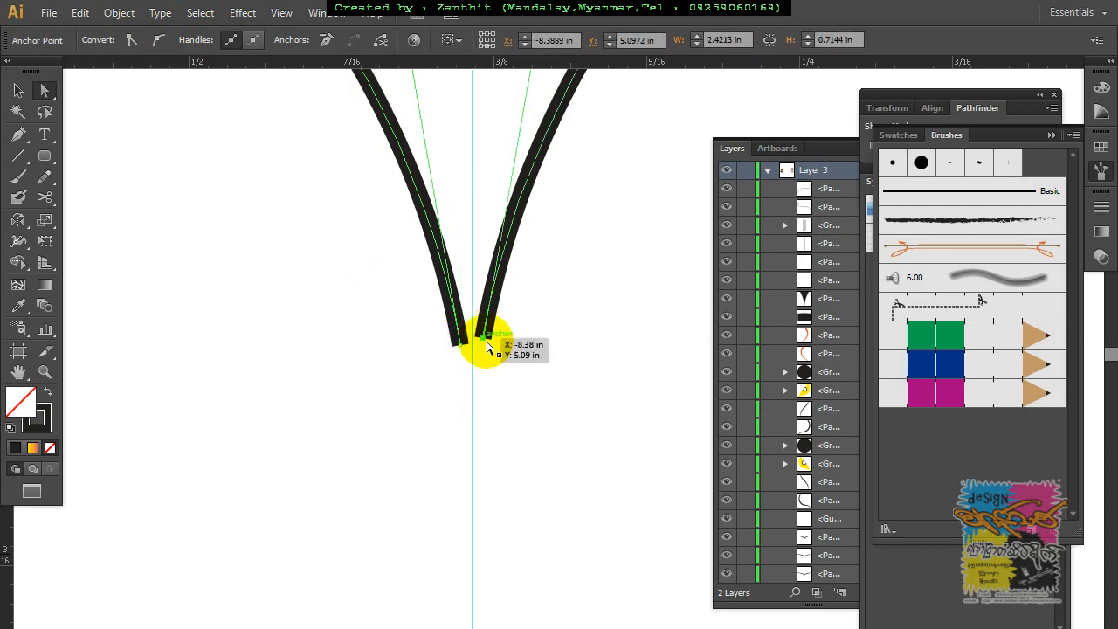
pyautogui.click(485, 344)
pyautogui.moveTo(480, 340)
pyautogui.mouseDown()
pyautogui.moveTo(461, 340)
pyautogui.moveTo(460, 352)
pyautogui.moveTo(458, 342)
pyautogui.mouseUp()
pyautogui.moveTo(437, 336); pyautogui.dragTo(469, 361)
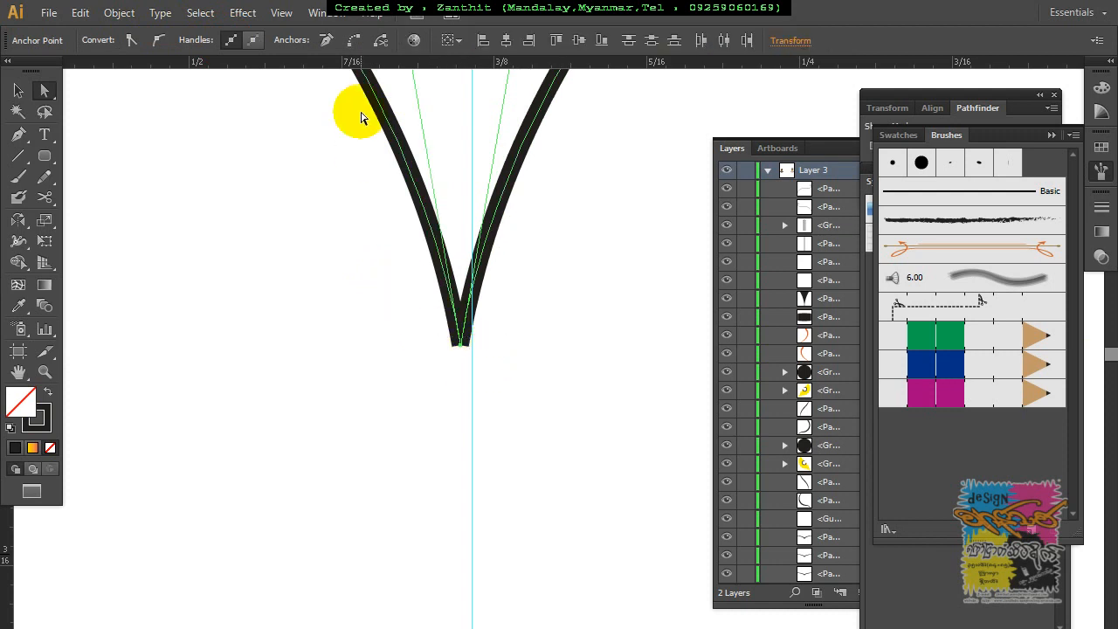
pyautogui.click(353, 44)
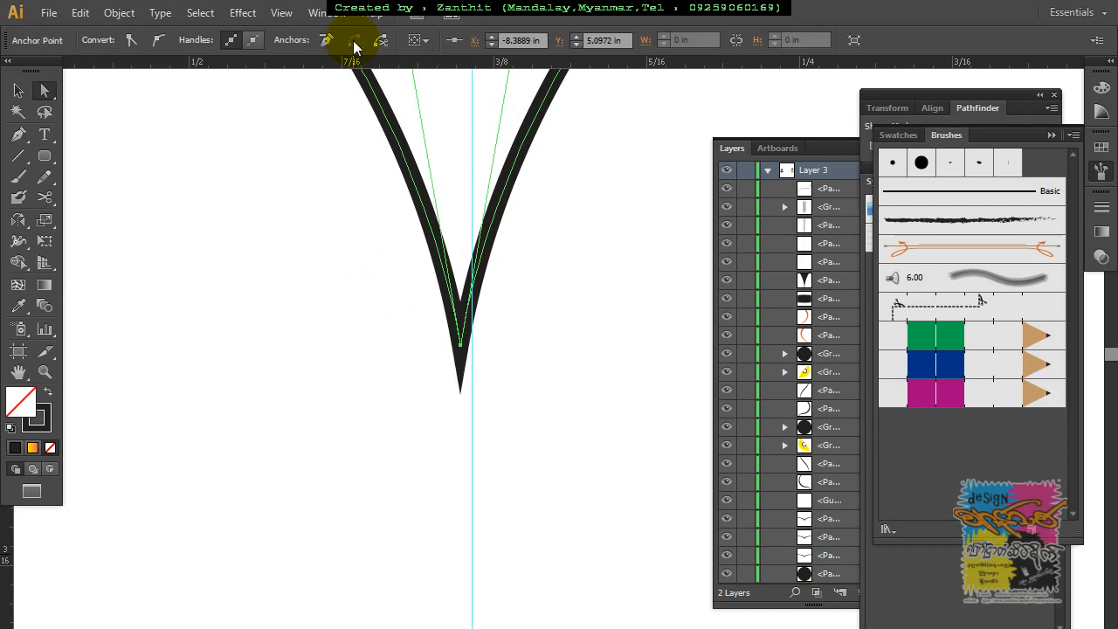
# Step: Thicken the joined flourish towards its lower tip with the Width tool and undo the last width adjustment
pyautogui.scroll(-4, 553, 392)
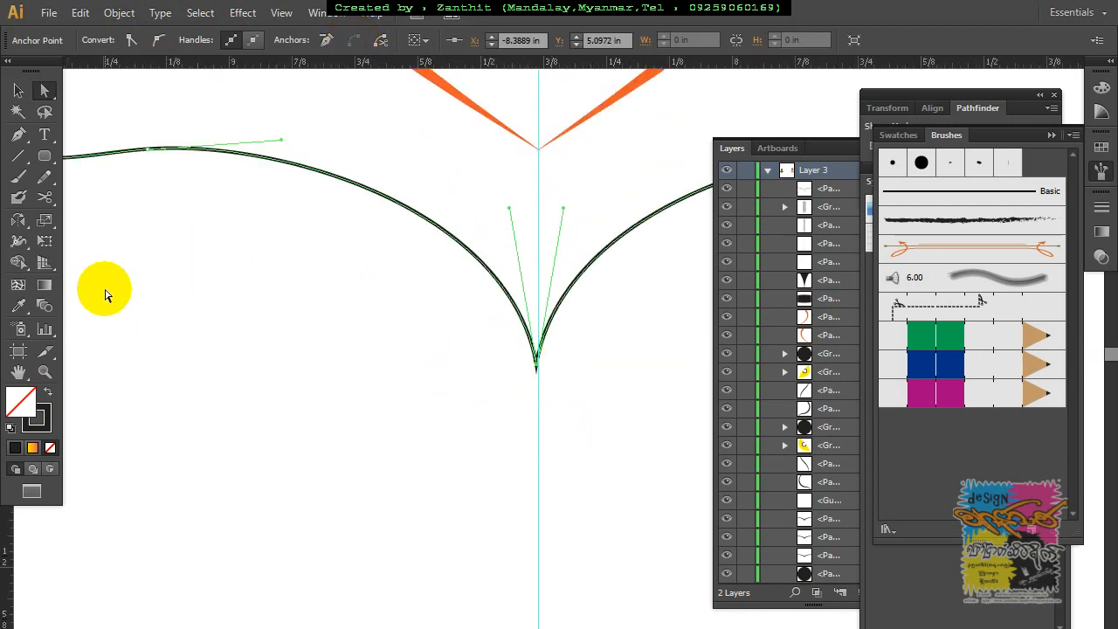
pyautogui.click(22, 249)
pyautogui.moveTo(534, 363)
pyautogui.mouseDown()
pyautogui.moveTo(540, 349)
pyautogui.moveTo(536, 452)
pyautogui.mouseUp()
pyautogui.scroll(-2, 533, 451)
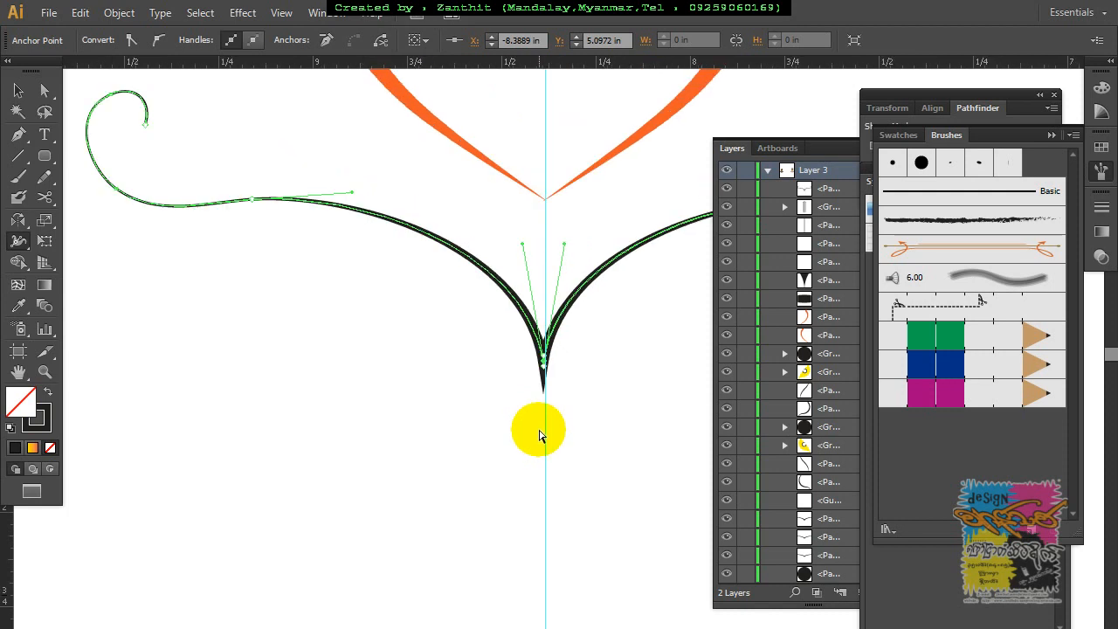
pyautogui.moveTo(519, 367); pyautogui.dragTo(466, 434)
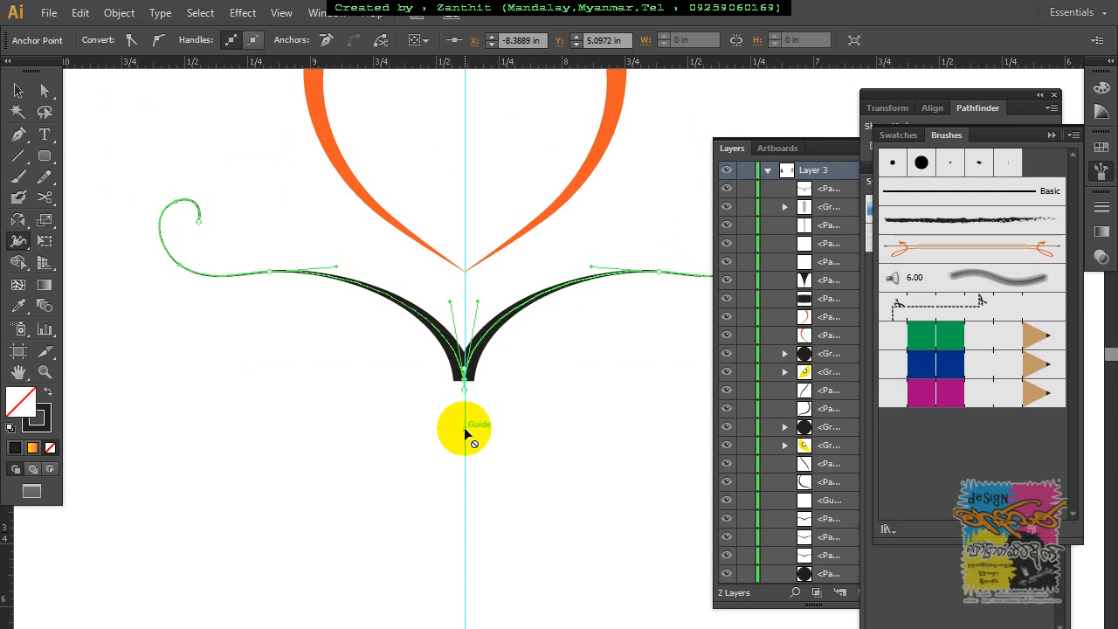
pyautogui.hotkey('ctrl', 'z')
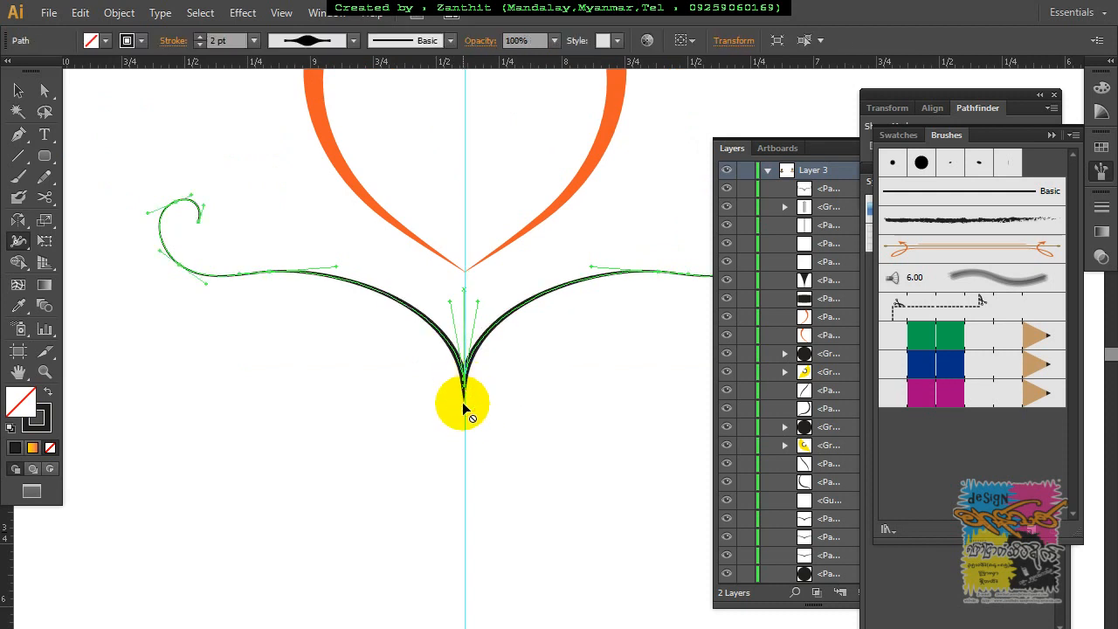
# Step: Widen the flourish stroke at its lower junction to about 3.57 pt with the Width tool, keeping the curled ends thin
pyautogui.moveTo(306, 309); pyautogui.dragTo(522, 447)
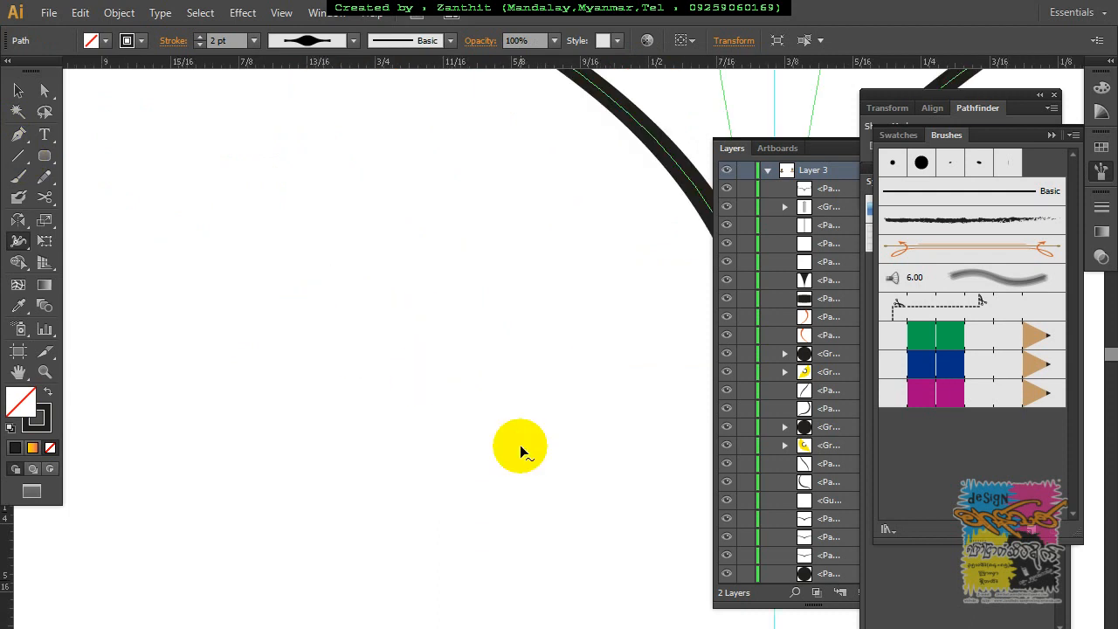
pyautogui.moveTo(536, 369); pyautogui.dragTo(187, 396)
pyautogui.moveTo(421, 388); pyautogui.dragTo(417, 412)
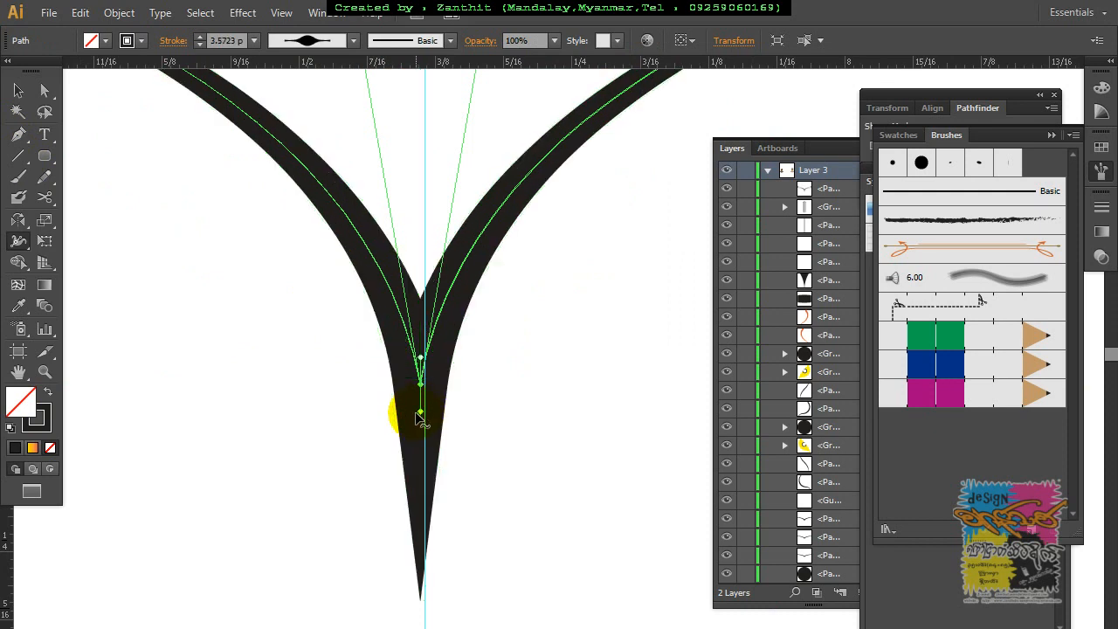
pyautogui.hotkey('ctrl', '-')
pyautogui.hotkey('ctrl', '-')
pyautogui.hotkey('ctrl', '-')
pyautogui.hotkey('ctrl', '-')
pyautogui.click(19, 90)
pyautogui.click(330, 262)
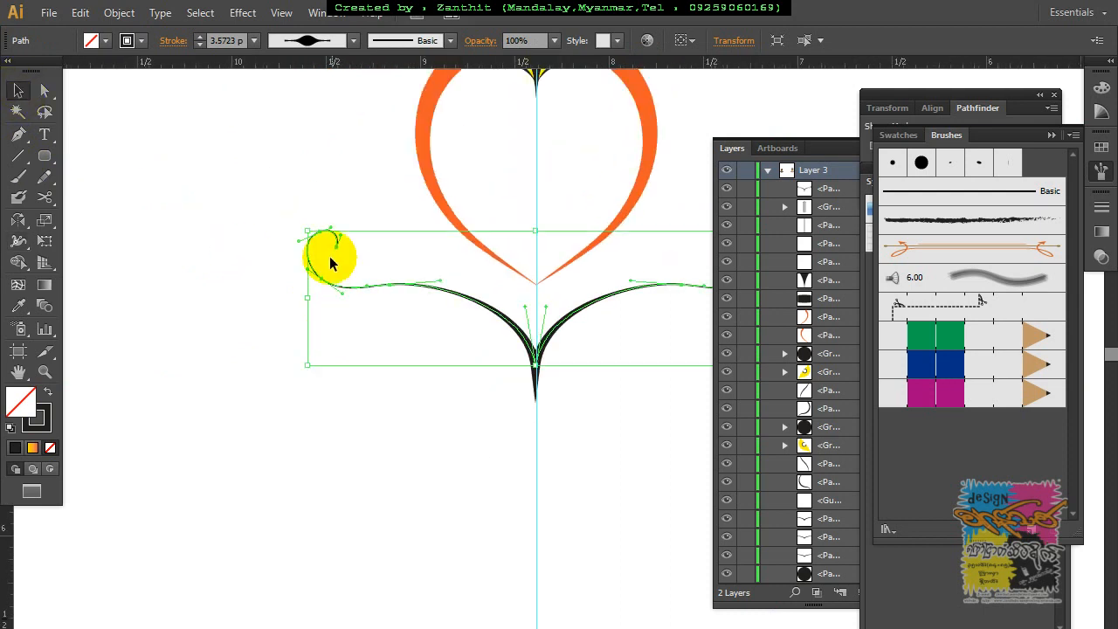
pyautogui.click(382, 429)
# Step: Duplicate the flourish twice, offsetting each copy slightly upwards by the same distance, to form three parallel flourishes
pyautogui.moveTo(649, 428); pyautogui.dragTo(454, 480)
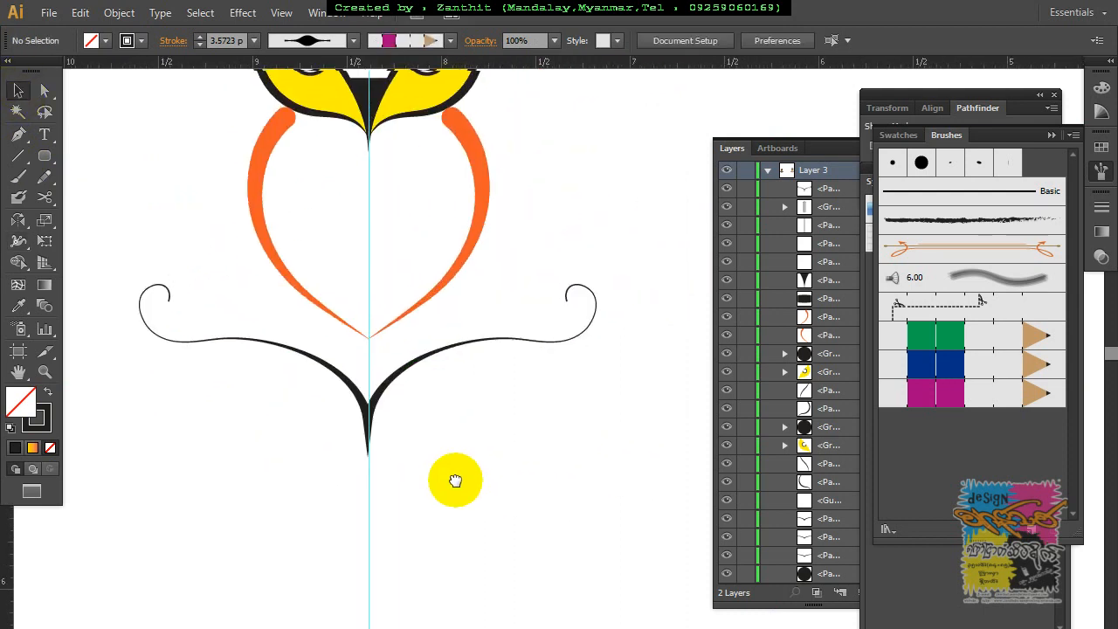
pyautogui.click(398, 372)
pyautogui.moveTo(400, 374); pyautogui.dragTo(399, 367)
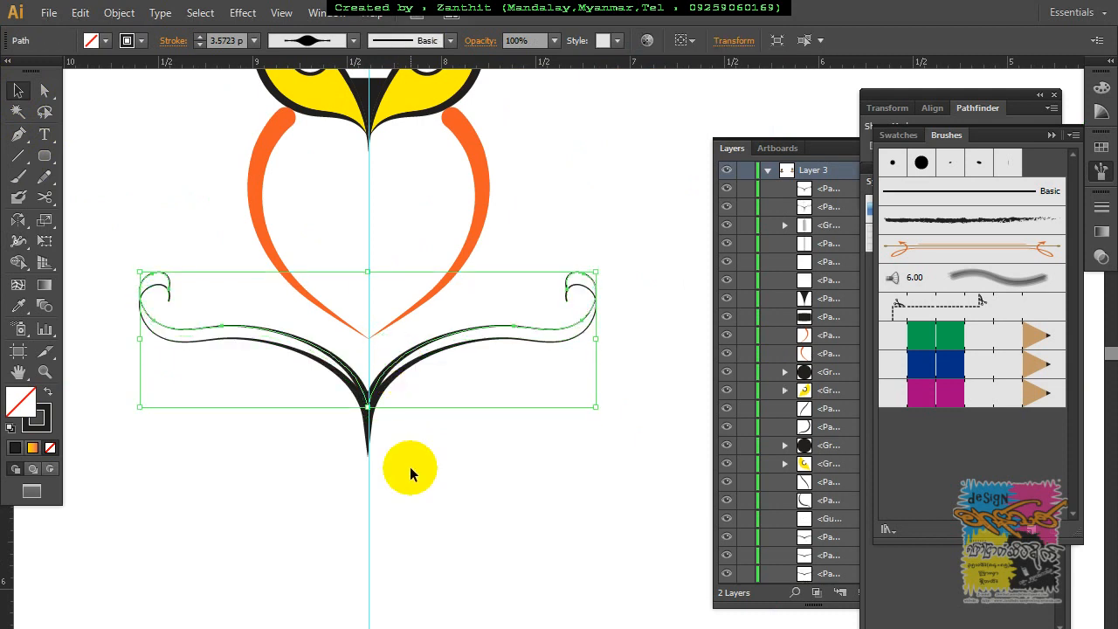
pyautogui.hotkey('ctrl', 'shift', 'b')
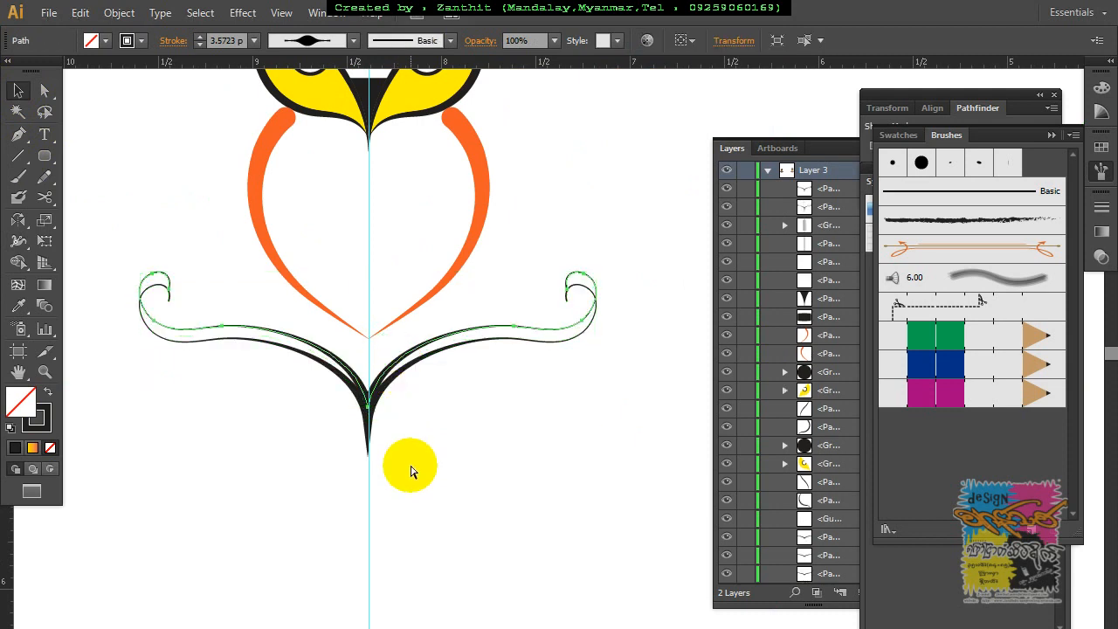
pyautogui.hotkey('ctrl', 'd')
pyautogui.click(446, 449)
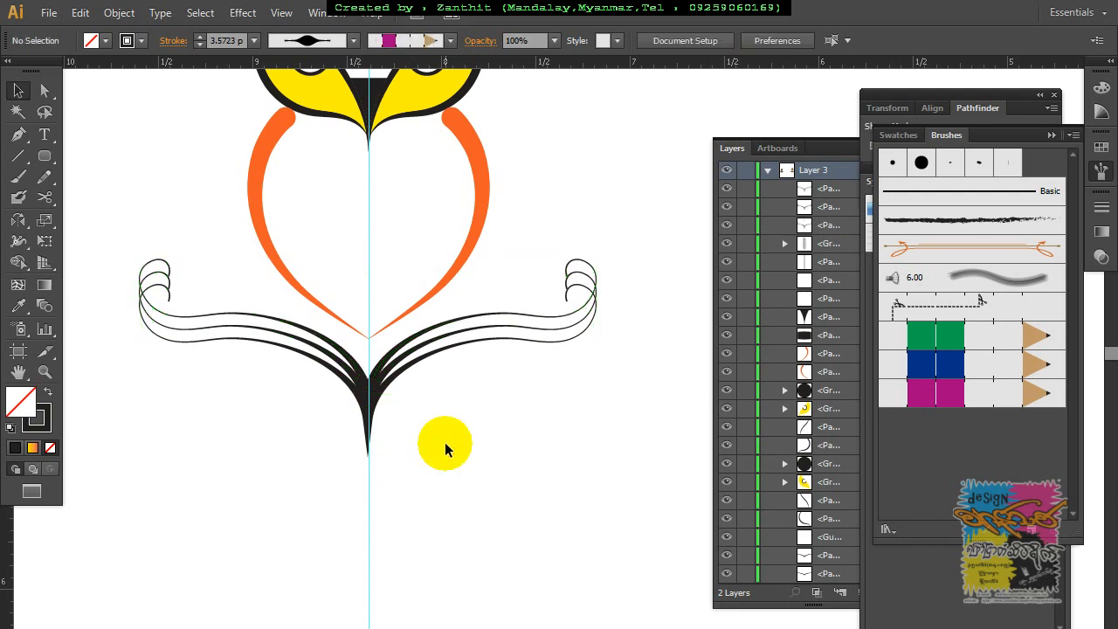
# Step: Move the three stacked flourishes up together so they overlap the lower tip of the orange body
pyautogui.moveTo(446, 442); pyautogui.dragTo(468, 535)
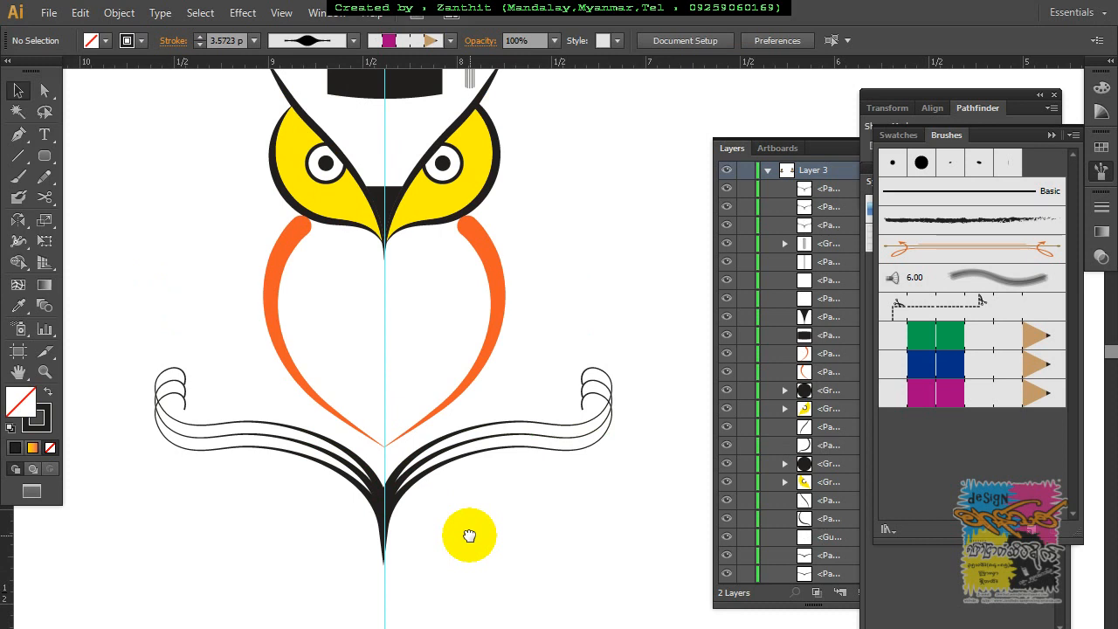
pyautogui.moveTo(545, 390); pyautogui.dragTo(536, 572)
pyautogui.press('Up')
pyautogui.press('Up')
pyautogui.press('Up')
pyautogui.press('Up')
pyautogui.press('Up')
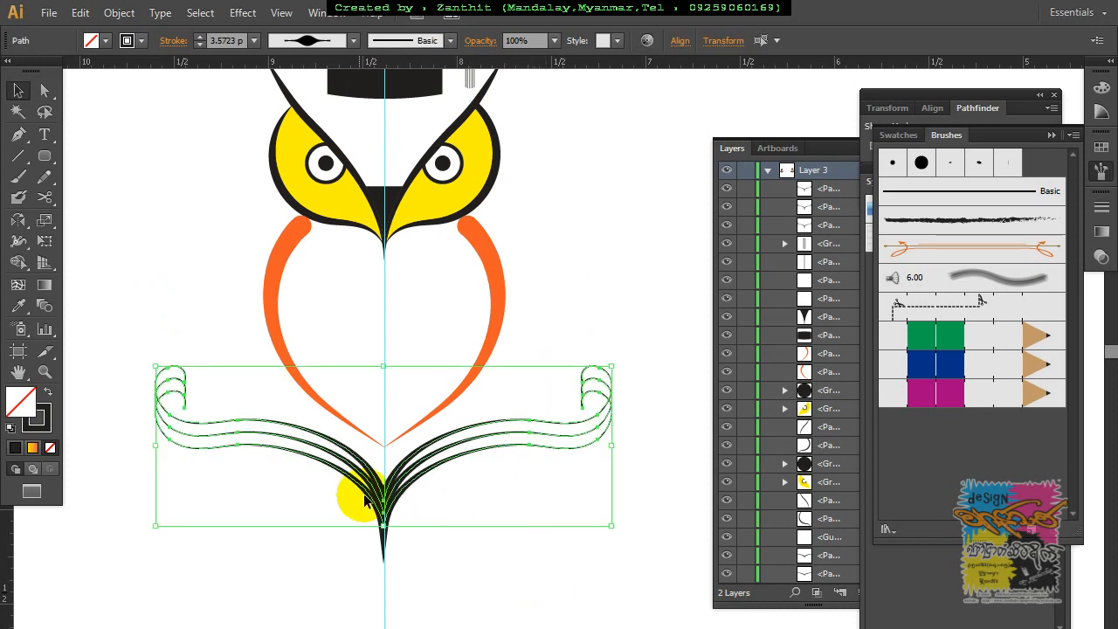
pyautogui.moveTo(390, 464); pyautogui.dragTo(393, 454)
pyautogui.click(494, 559)
pyautogui.moveTo(494, 558); pyautogui.dragTo(554, 469)
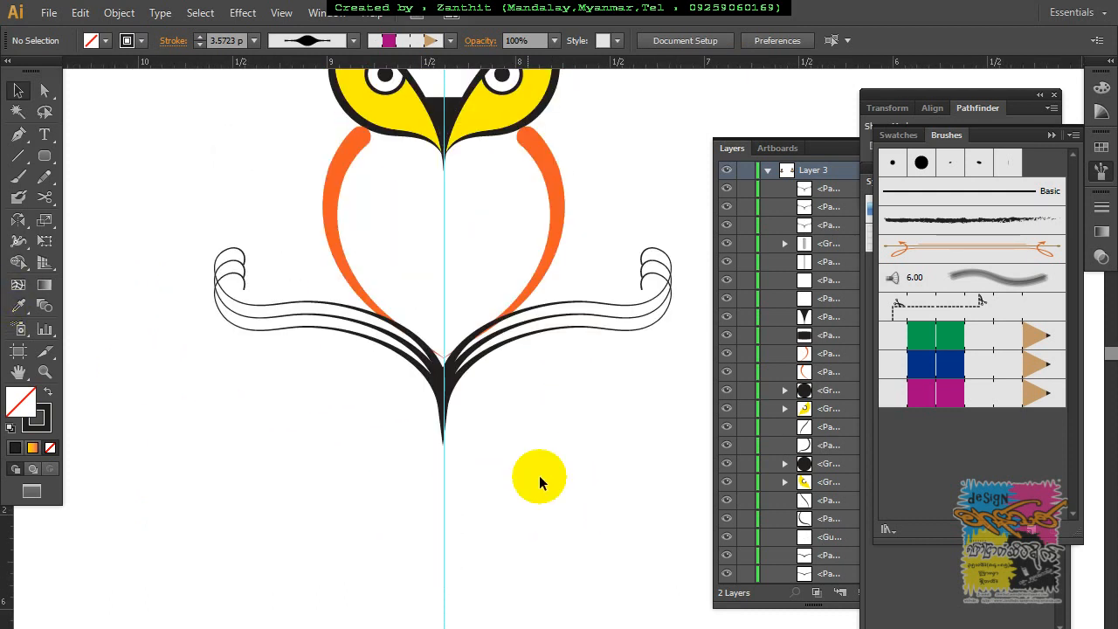
# Step: Delete the vertical centre guide running through the owl
pyautogui.hotkey('ctrl', '-')
pyautogui.moveTo(588, 449); pyautogui.dragTo(519, 489)
pyautogui.click(441, 561)
pyautogui.press('Delete')
pyautogui.moveTo(520, 565); pyautogui.dragTo(487, 559)
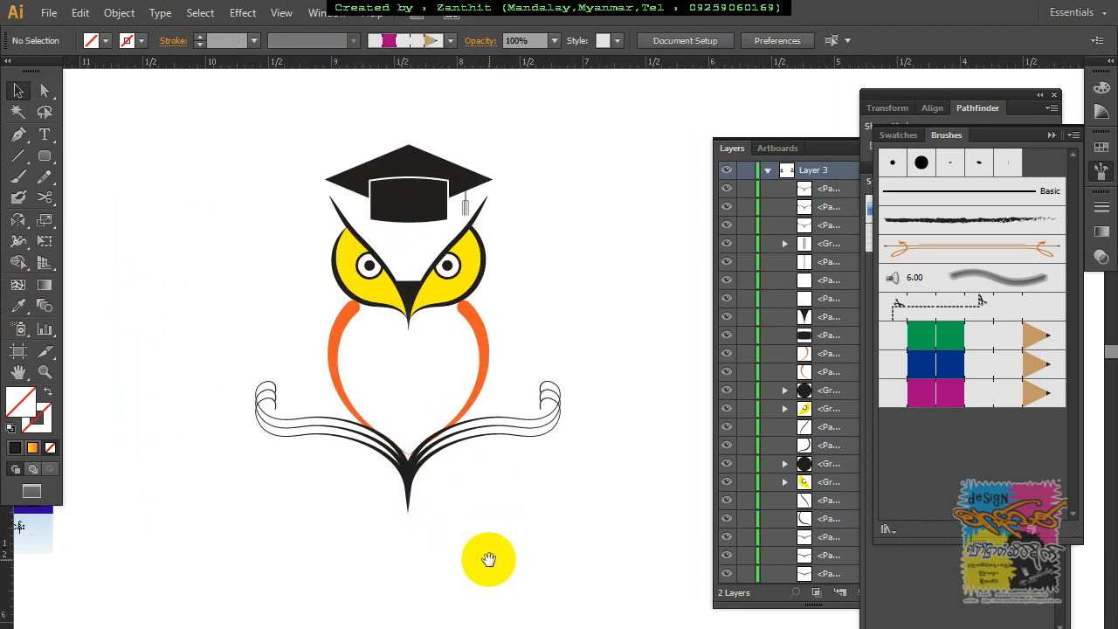
# Step: Lower the complete graduation cap, including its cord and tassel, slightly towards the owl's eyes
pyautogui.moveTo(362, 108); pyautogui.dragTo(428, 205)
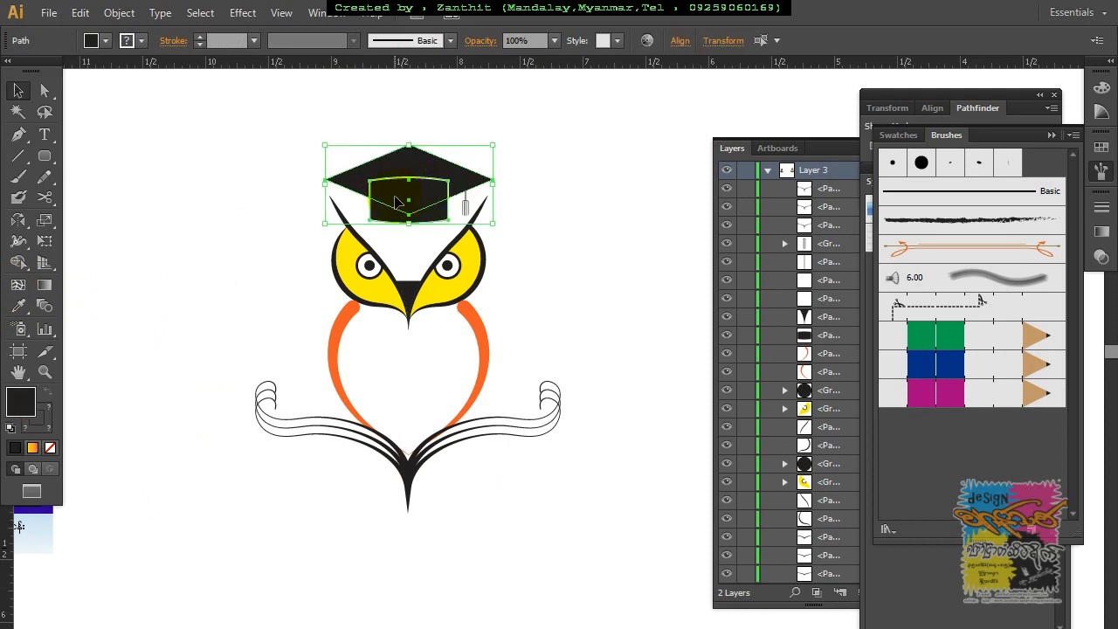
pyautogui.keyDown('shift'); pyautogui.click(468, 199); pyautogui.keyUp('shift')
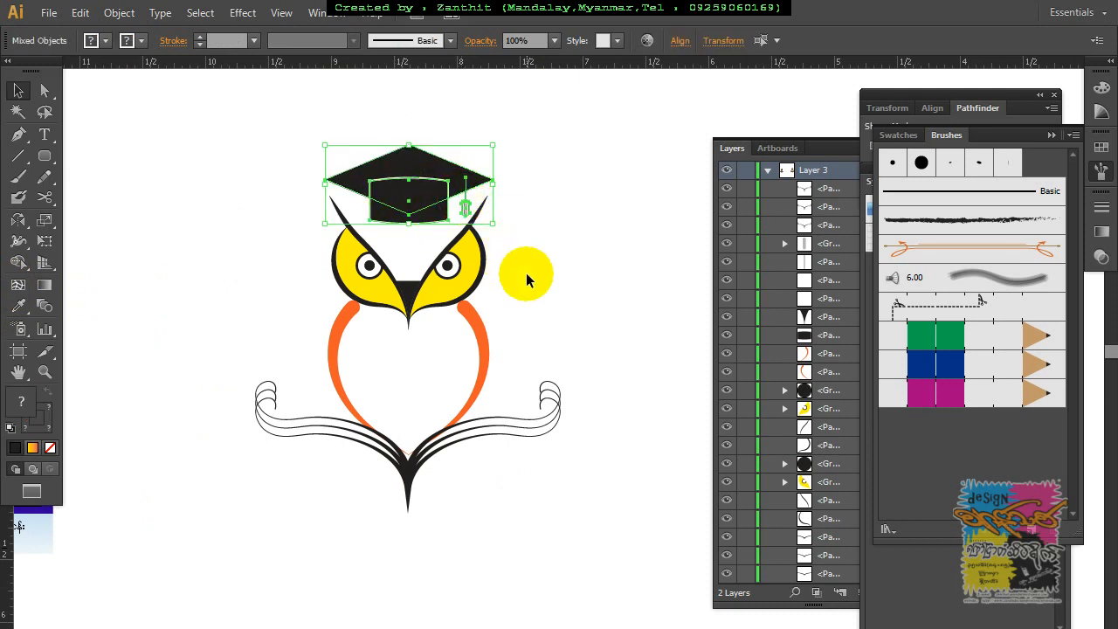
pyautogui.moveTo(426, 184); pyautogui.dragTo(424, 204)
pyautogui.press('Up')
pyautogui.press('Up')
pyautogui.press('Up')
pyautogui.press('Up')
pyautogui.moveTo(439, 205); pyautogui.dragTo(438, 193)
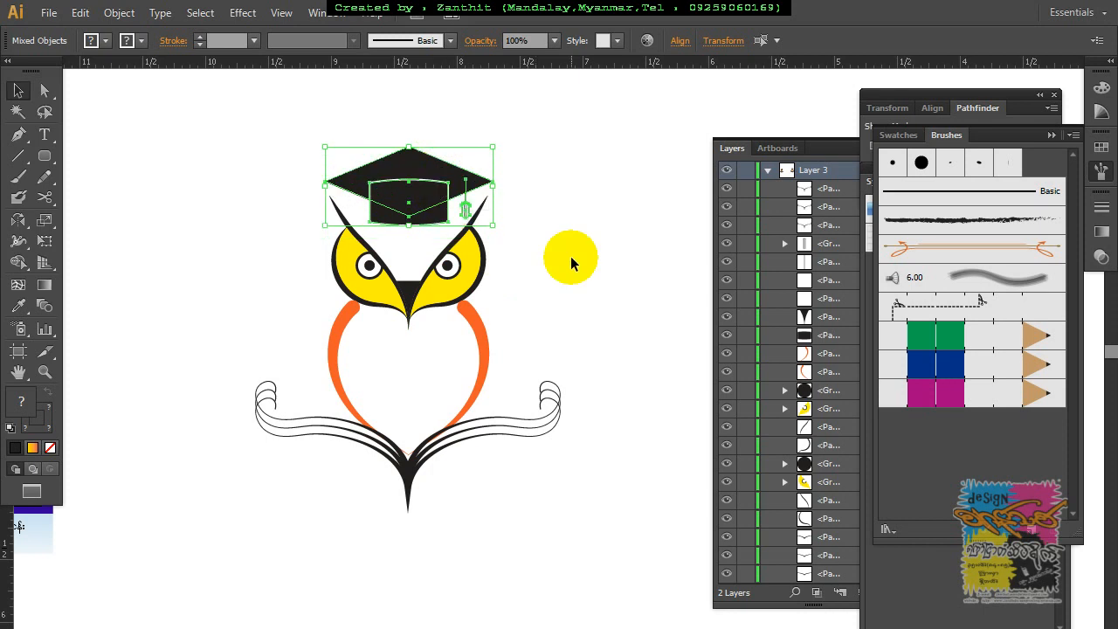
pyautogui.press('Down')
pyautogui.press('Down')
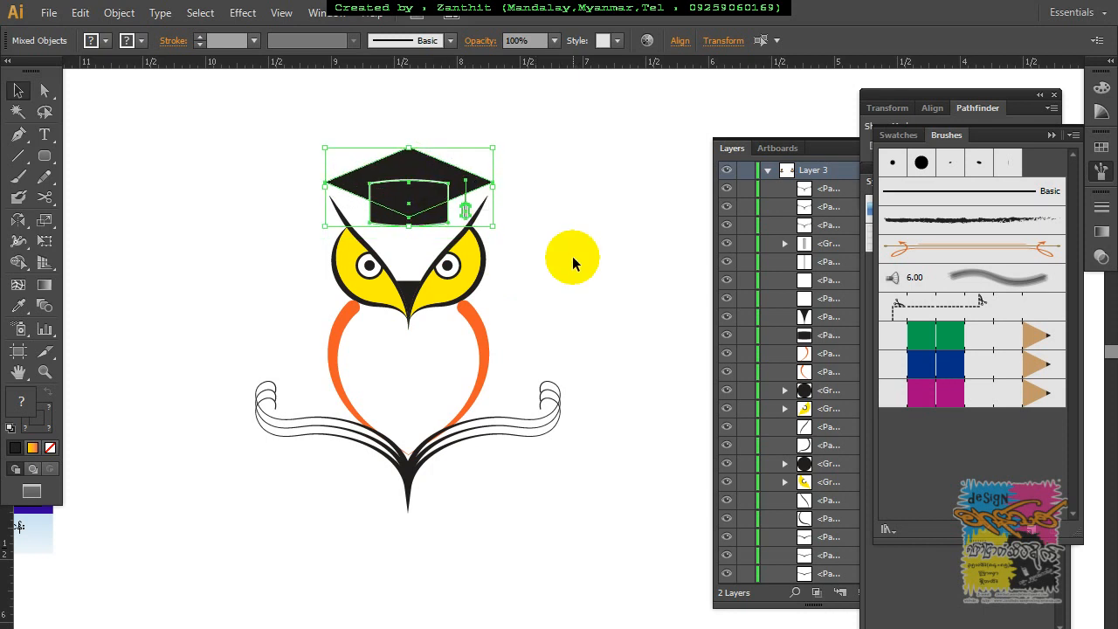
pyautogui.press('Down')
pyautogui.press('Down')
pyautogui.press('Down')
pyautogui.press('Down')
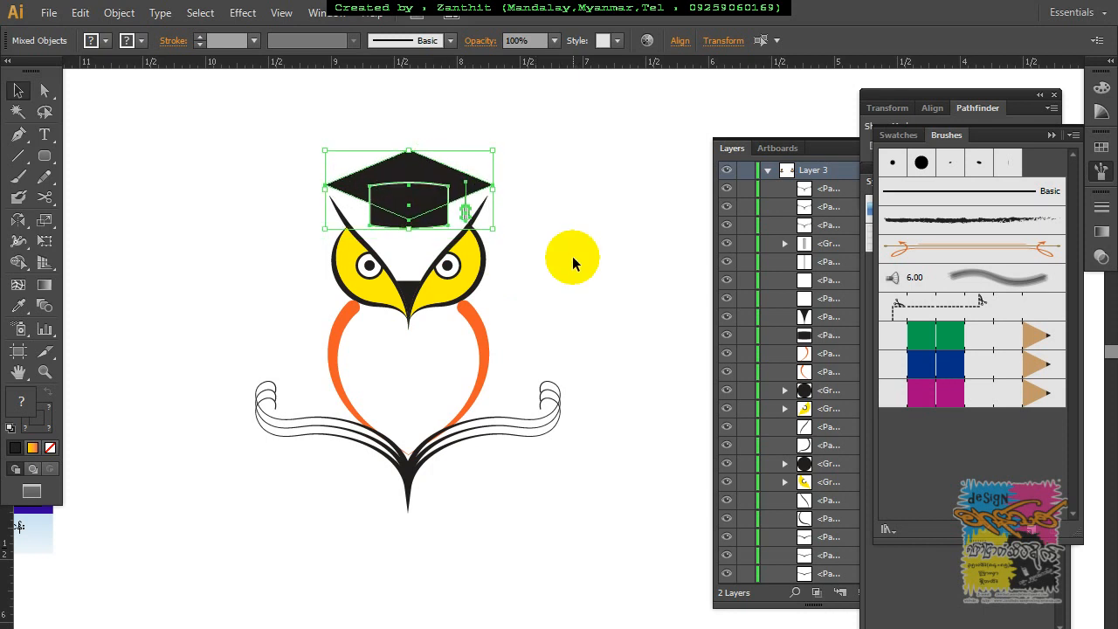
pyautogui.press('Down')
pyautogui.press('Down')
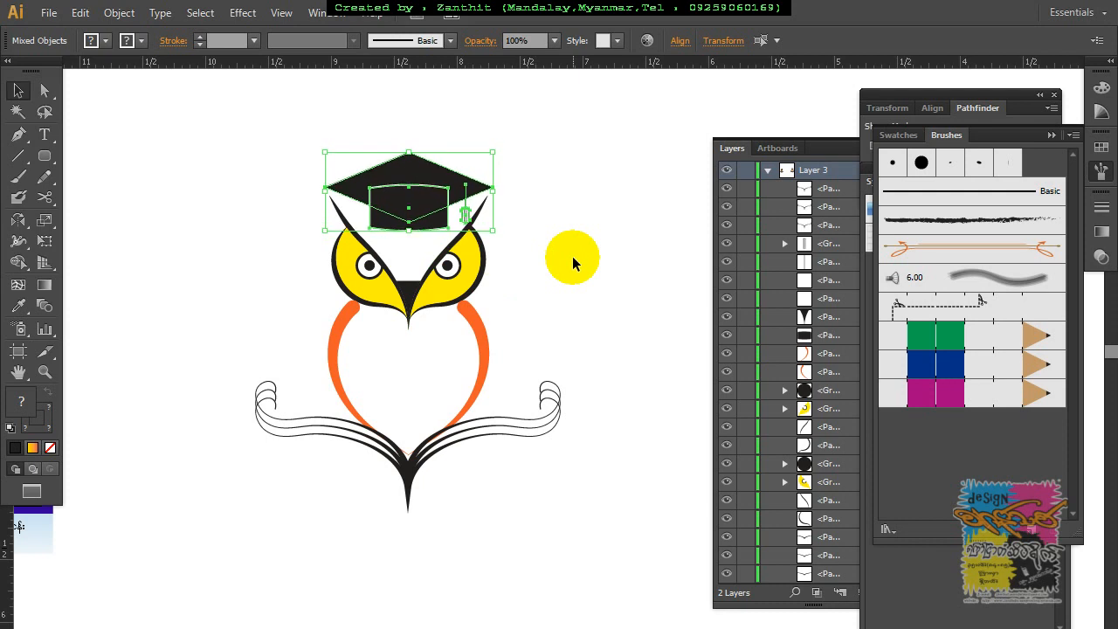
pyautogui.press('Down')
pyautogui.click(571, 459)
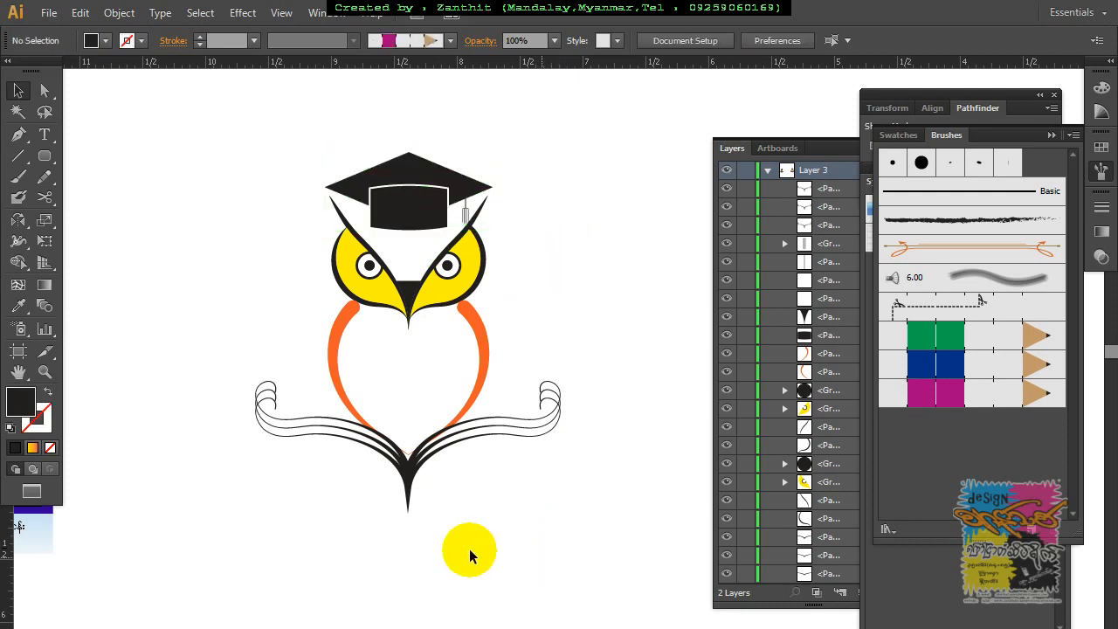
# Step: Add the caption "ZANTHIT GRAPHIC DESIGN TUTORIAL" as a single line of text below the owl's flourish
pyautogui.click(44, 133)
pyautogui.click(259, 557)
pyautogui.write('zan')
pyautogui.press('BackSpace')
pyautogui.press('BackSpace')
pyautogui.press('BackSpace')
pyautogui.write('ZANTHIT')
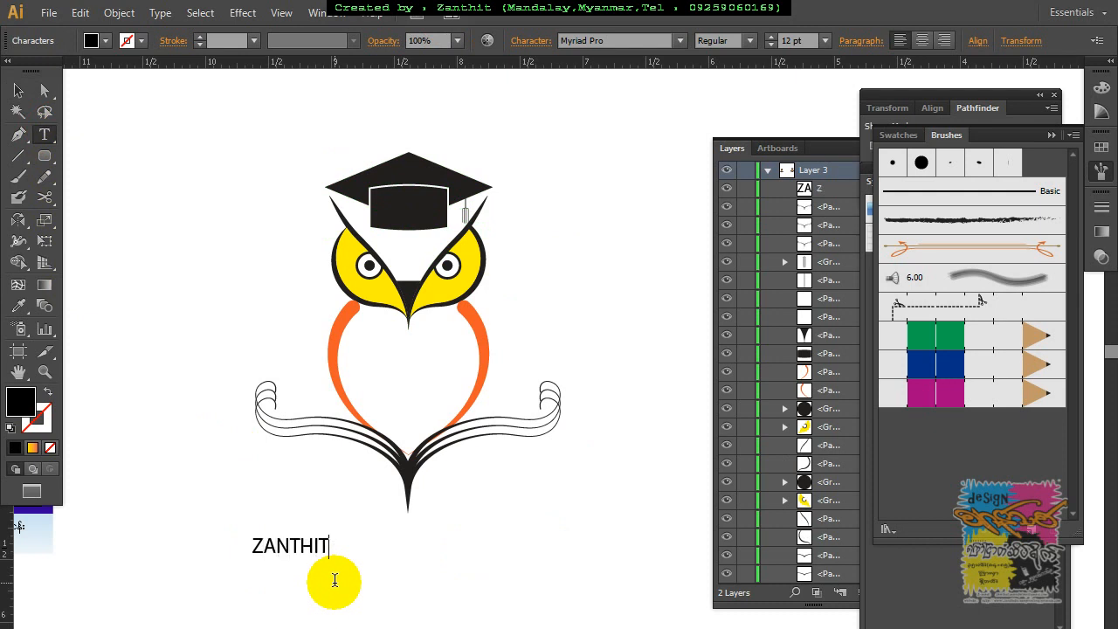
pyautogui.write(' GRAPHI')
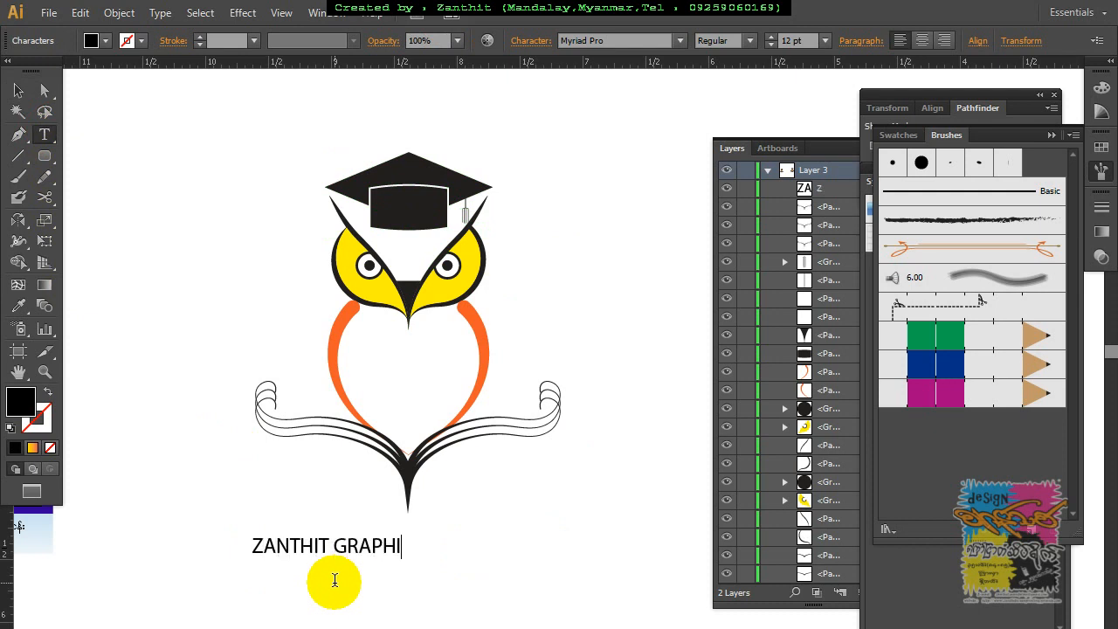
pyautogui.write('C DESIGN')
pyautogui.press('Return')
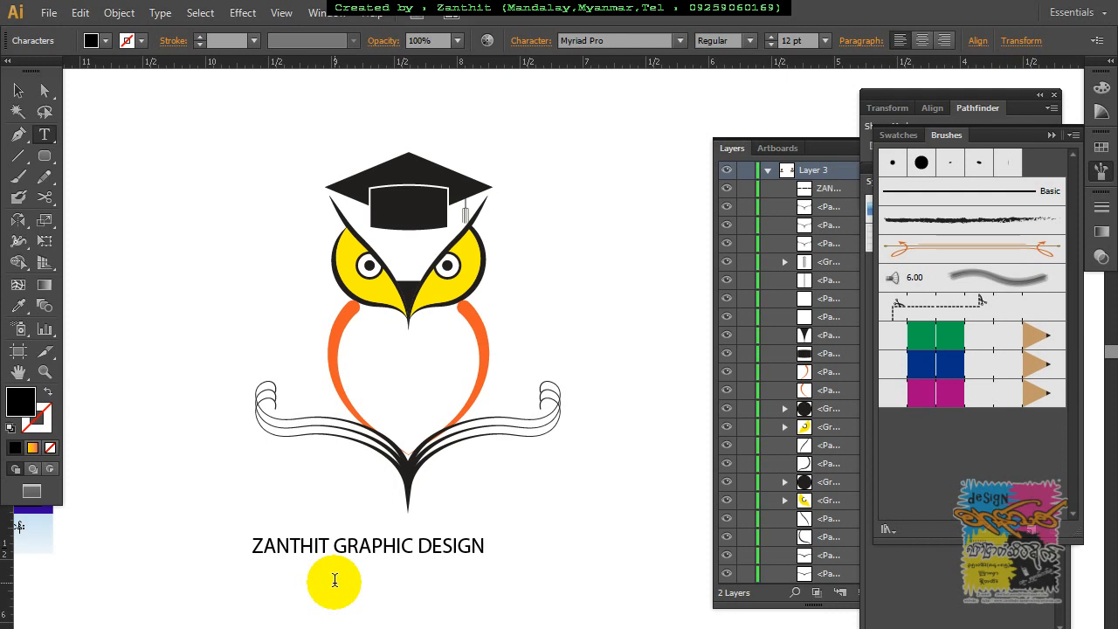
pyautogui.write('TUTORIAL')
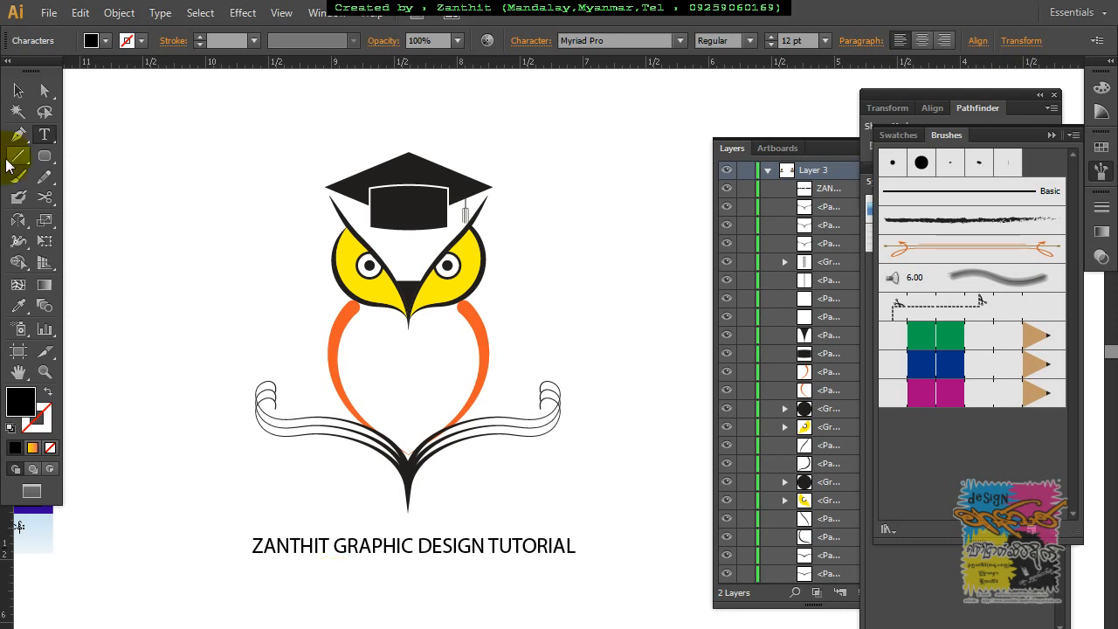
# Step: Move the caption up so it sits centred just beneath the pointed tip of the flourish
pyautogui.click(17, 90)
pyautogui.moveTo(546, 546); pyautogui.dragTo(541, 528)
pyautogui.click(619, 432)
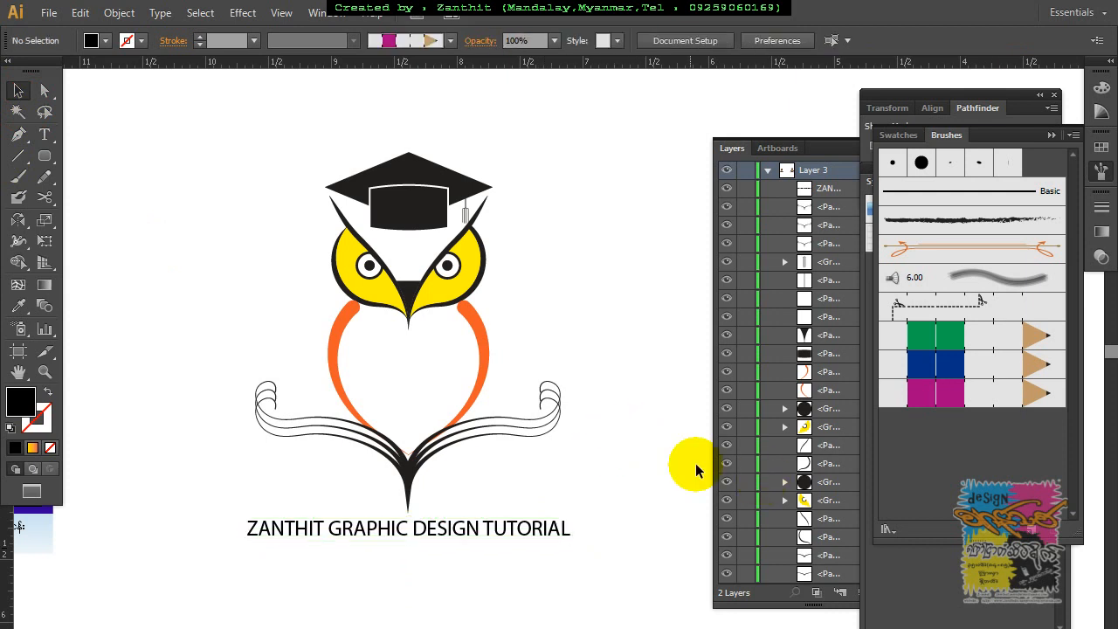
# Step: Move the linked business card image about 1.22 in right and 0.77 in up, beside the redrawn owl, and show the artwork full screen
pyautogui.hotkey('ctrl', '-')
pyautogui.hotkey('ctrl', '-')
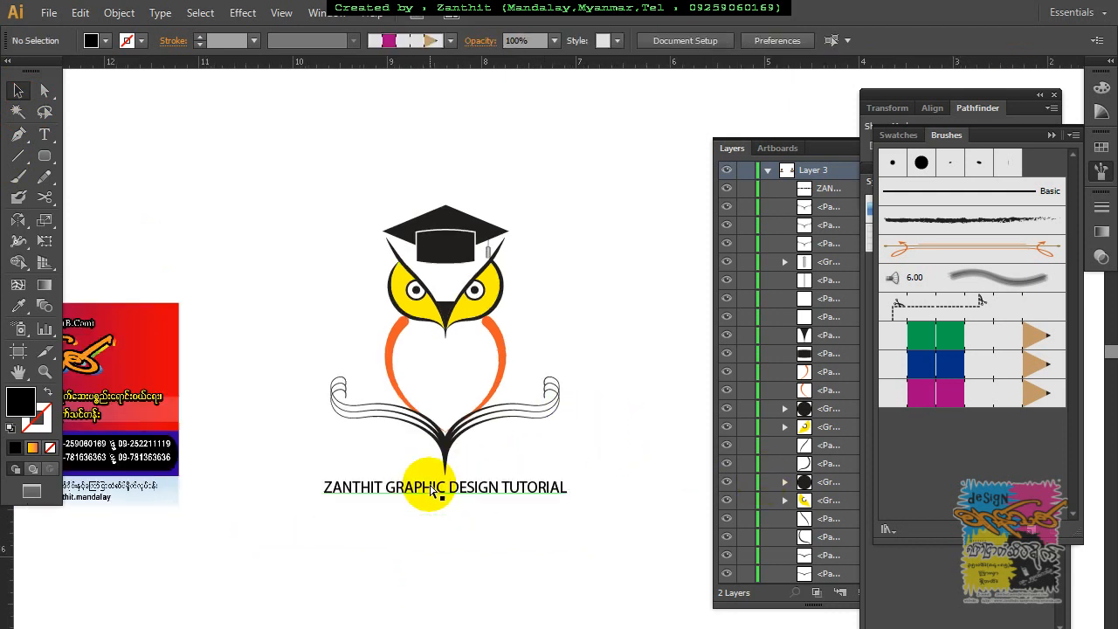
pyautogui.moveTo(341, 449); pyautogui.dragTo(469, 470)
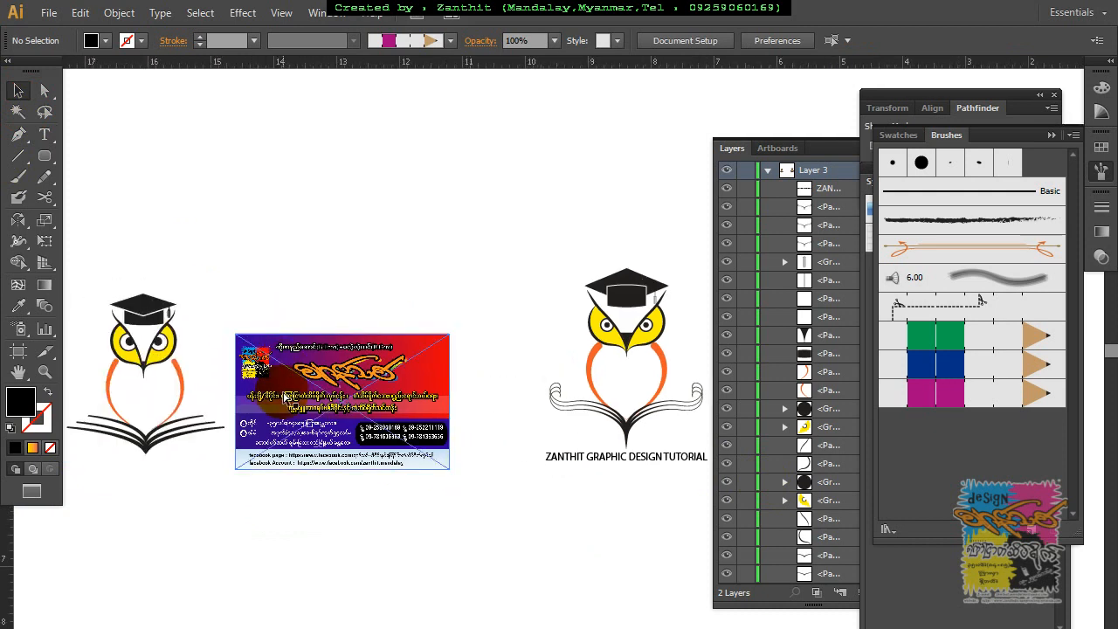
pyautogui.hotkey('ctrl', '+')
pyautogui.hotkey('ctrl', '+')
pyautogui.moveTo(294, 423); pyautogui.dragTo(447, 325)
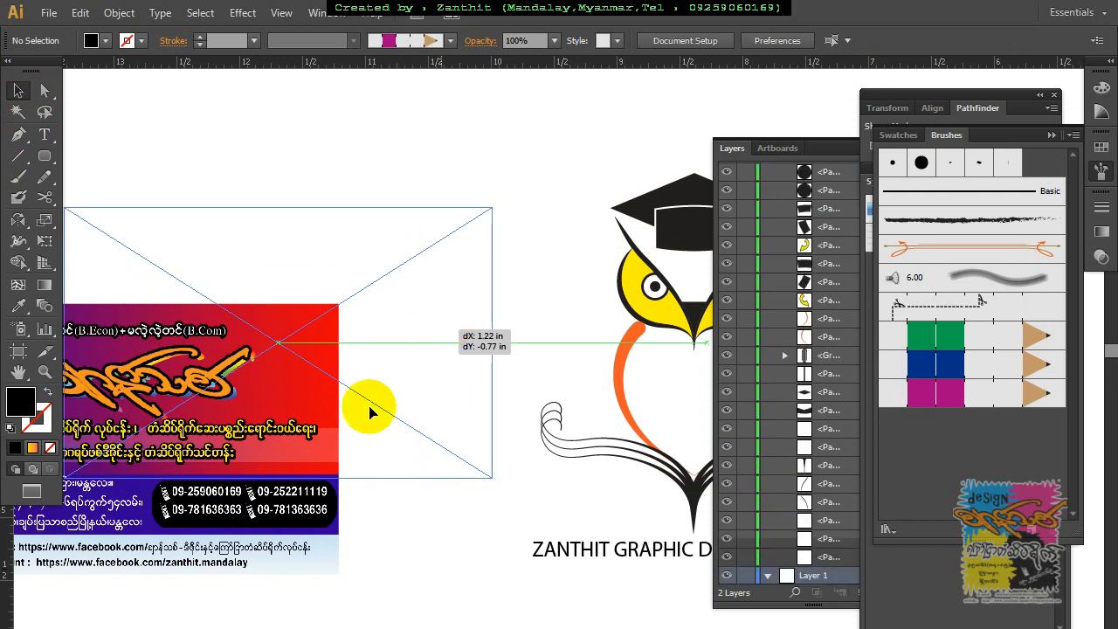
pyautogui.moveTo(370, 410); pyautogui.dragTo(370, 411)
pyautogui.hscroll(-5, 366, 534)
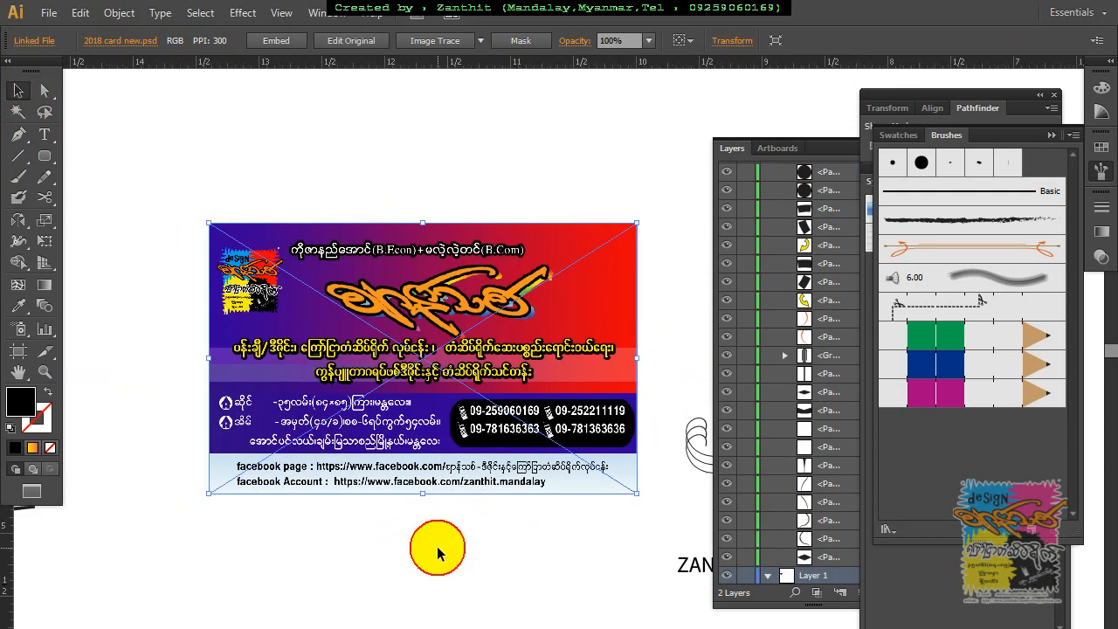
pyautogui.click(438, 552)
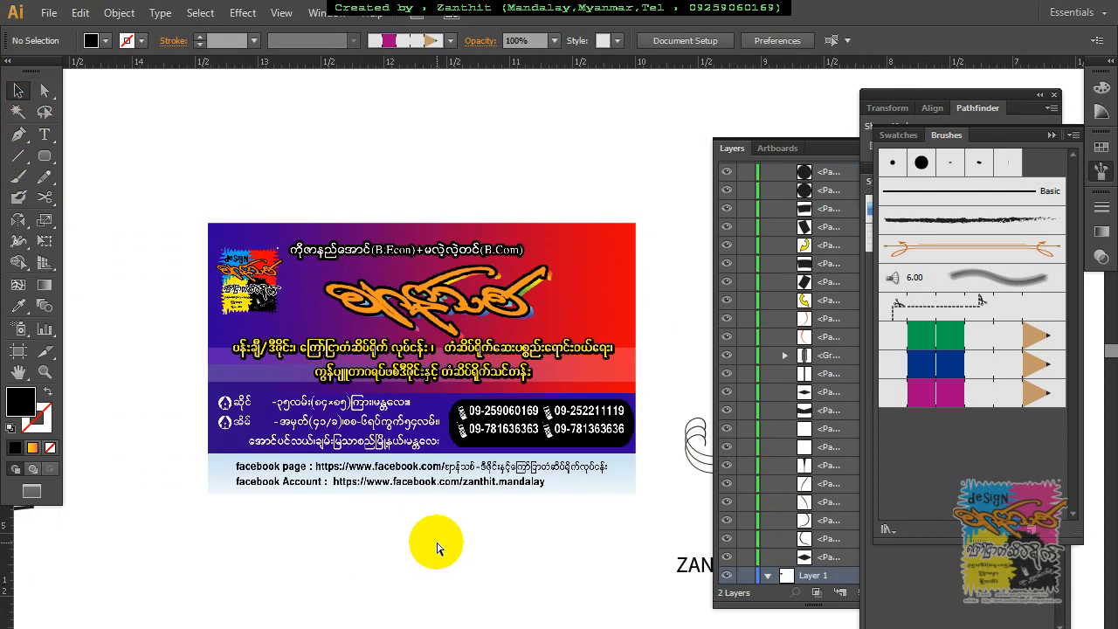
pyautogui.press('f')
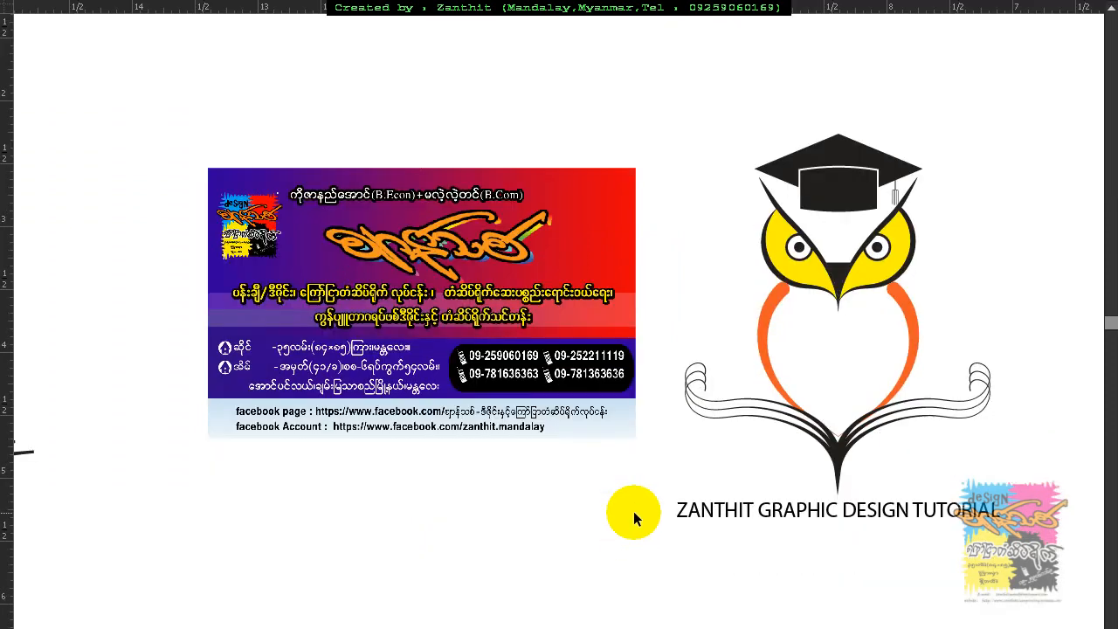